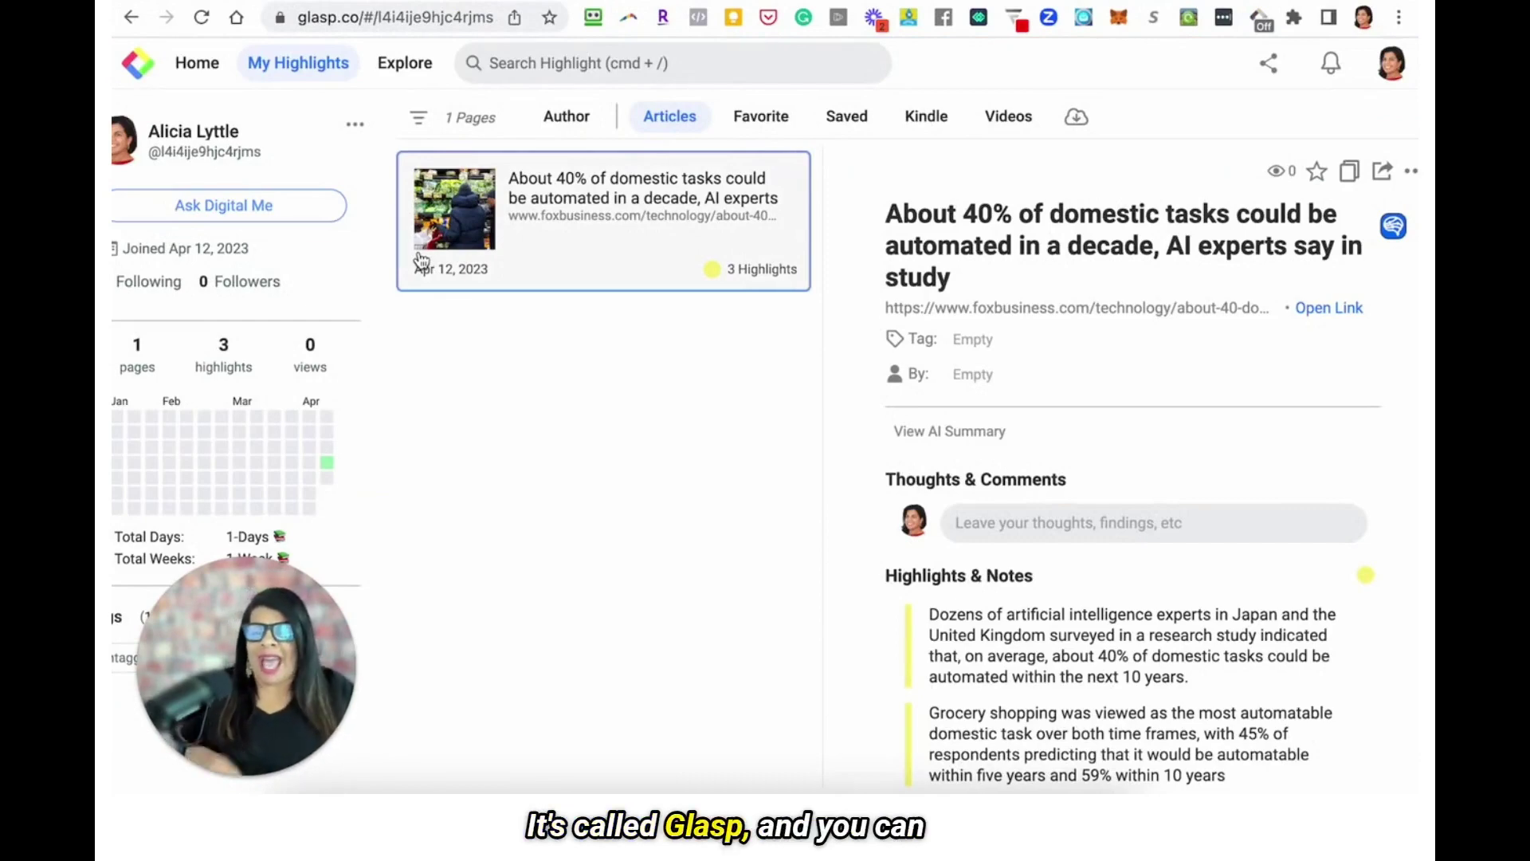
- Zoom the Glasp highlights page out to 90% and dismiss the site-info popup
click(215, 0)
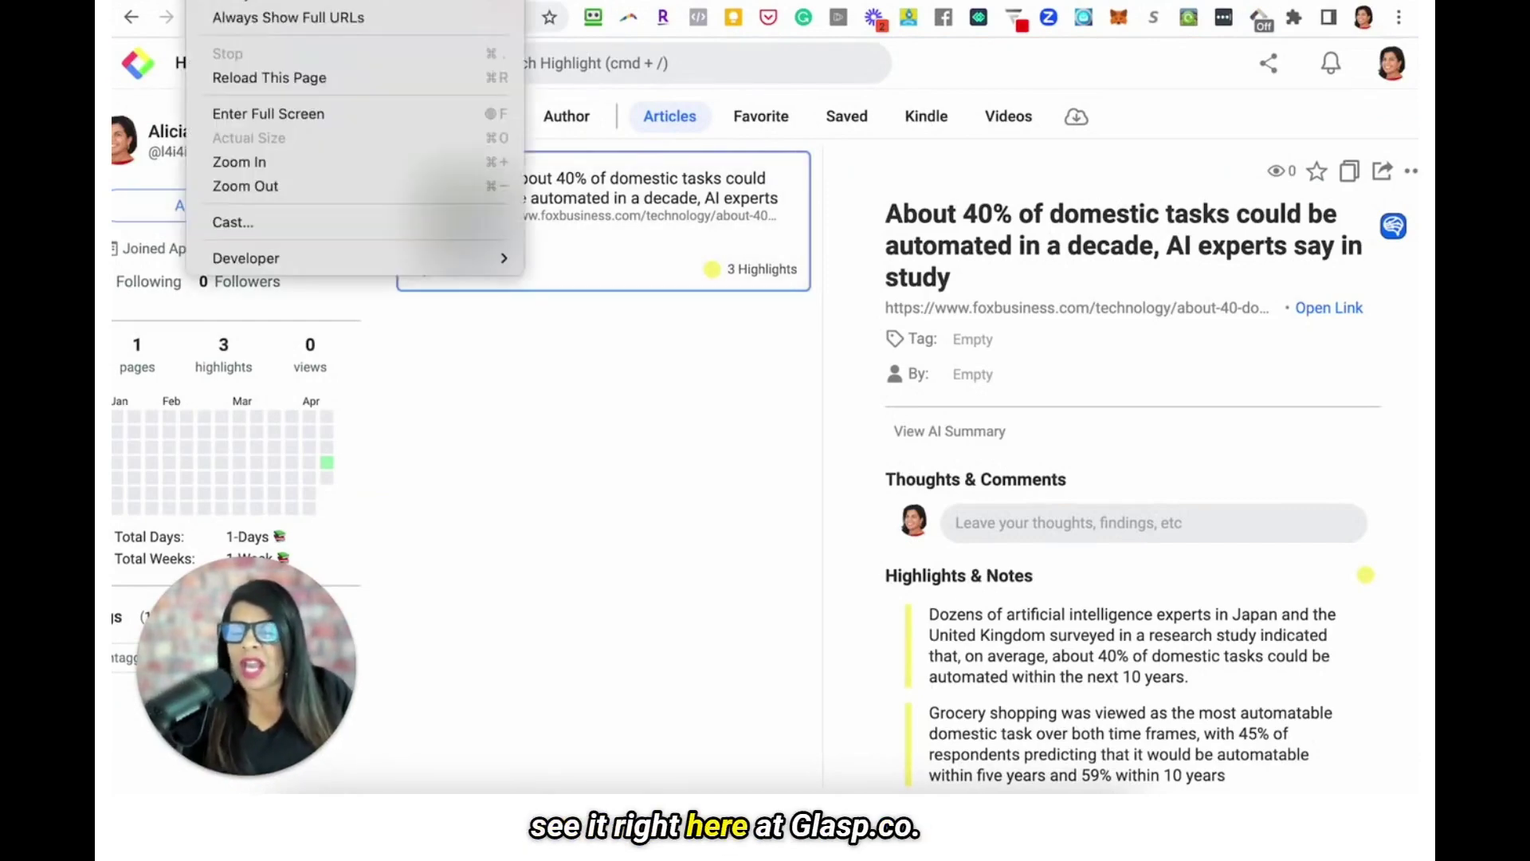
click(271, 188)
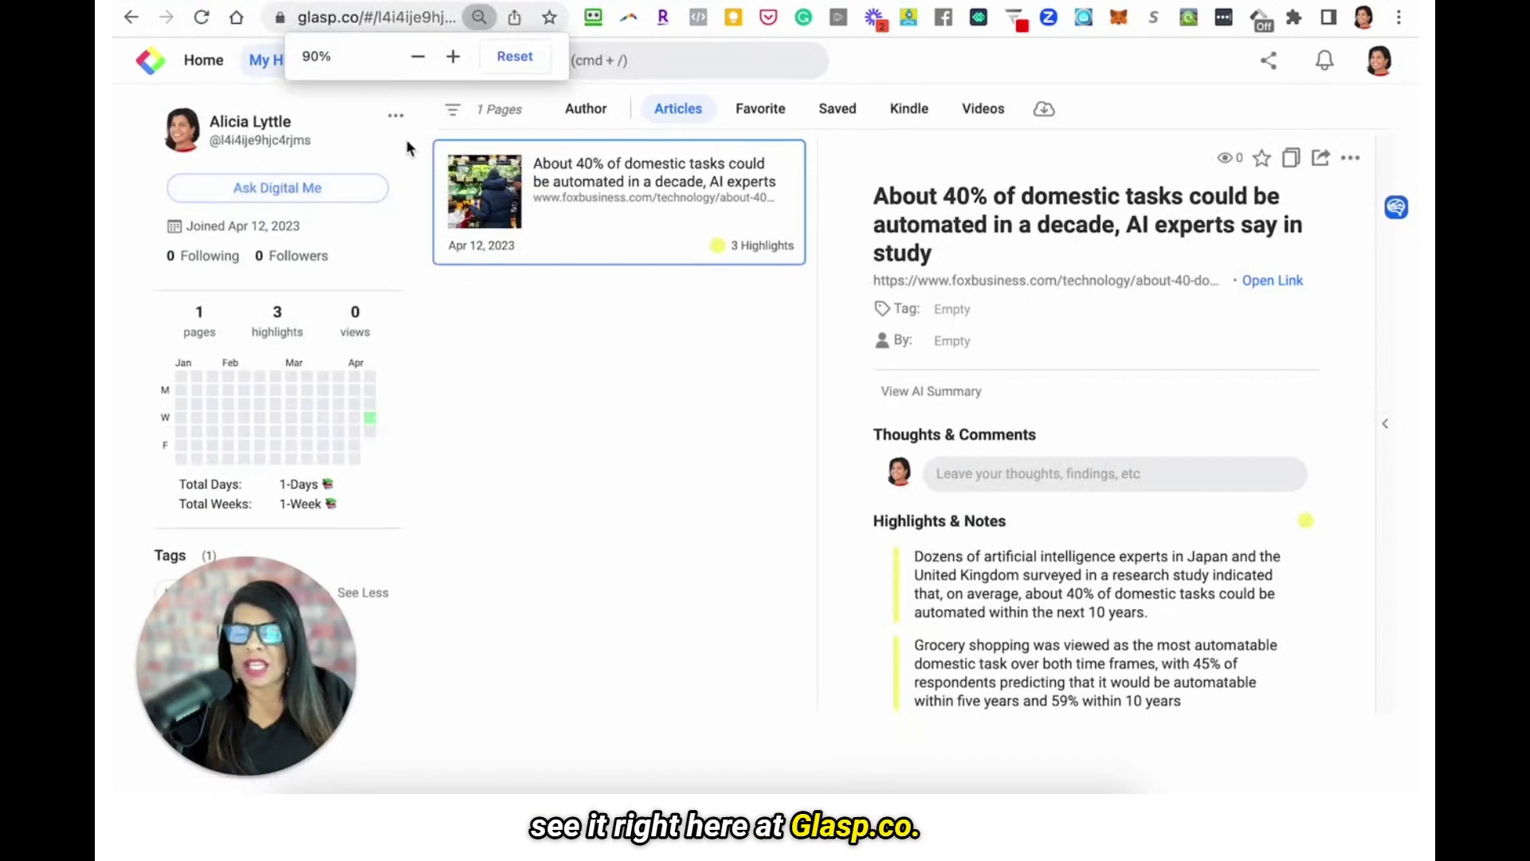
click(294, 21)
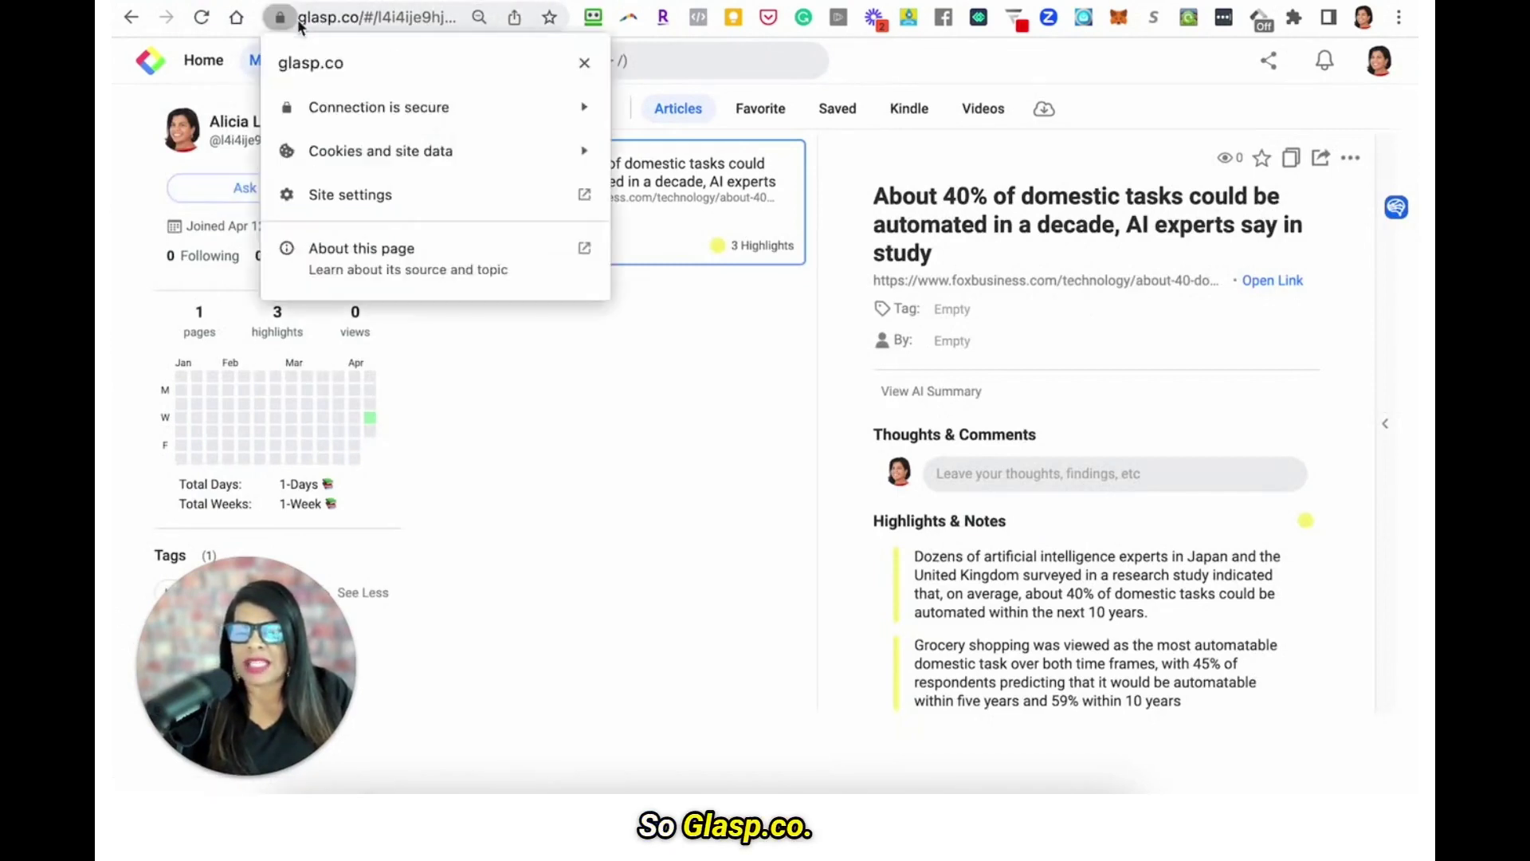
click(555, 507)
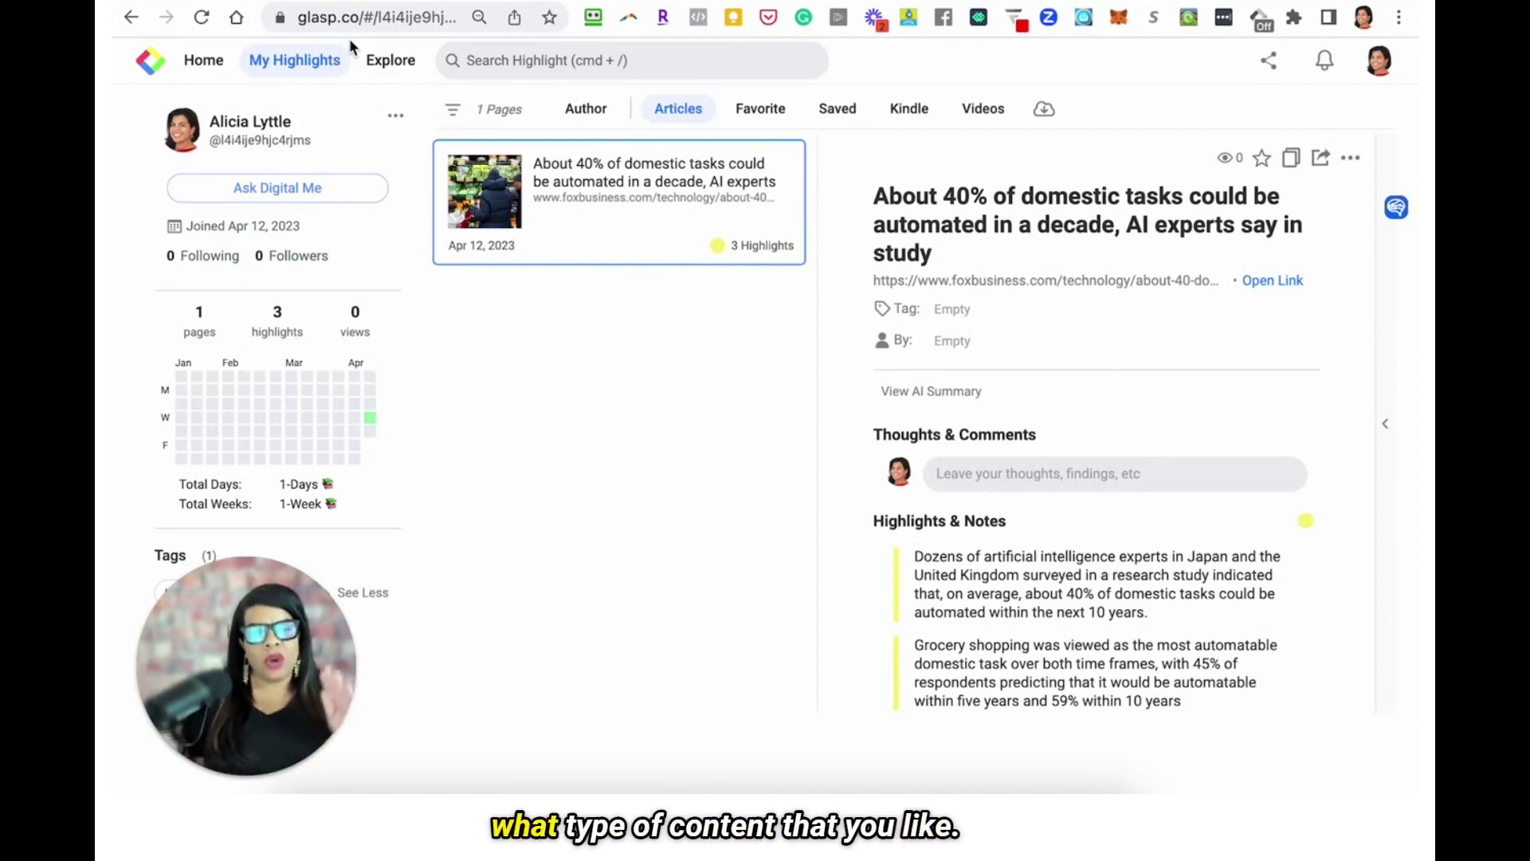
- Browse the recommended topics on Glasp's Home feed, then return to My Highlights
click(202, 70)
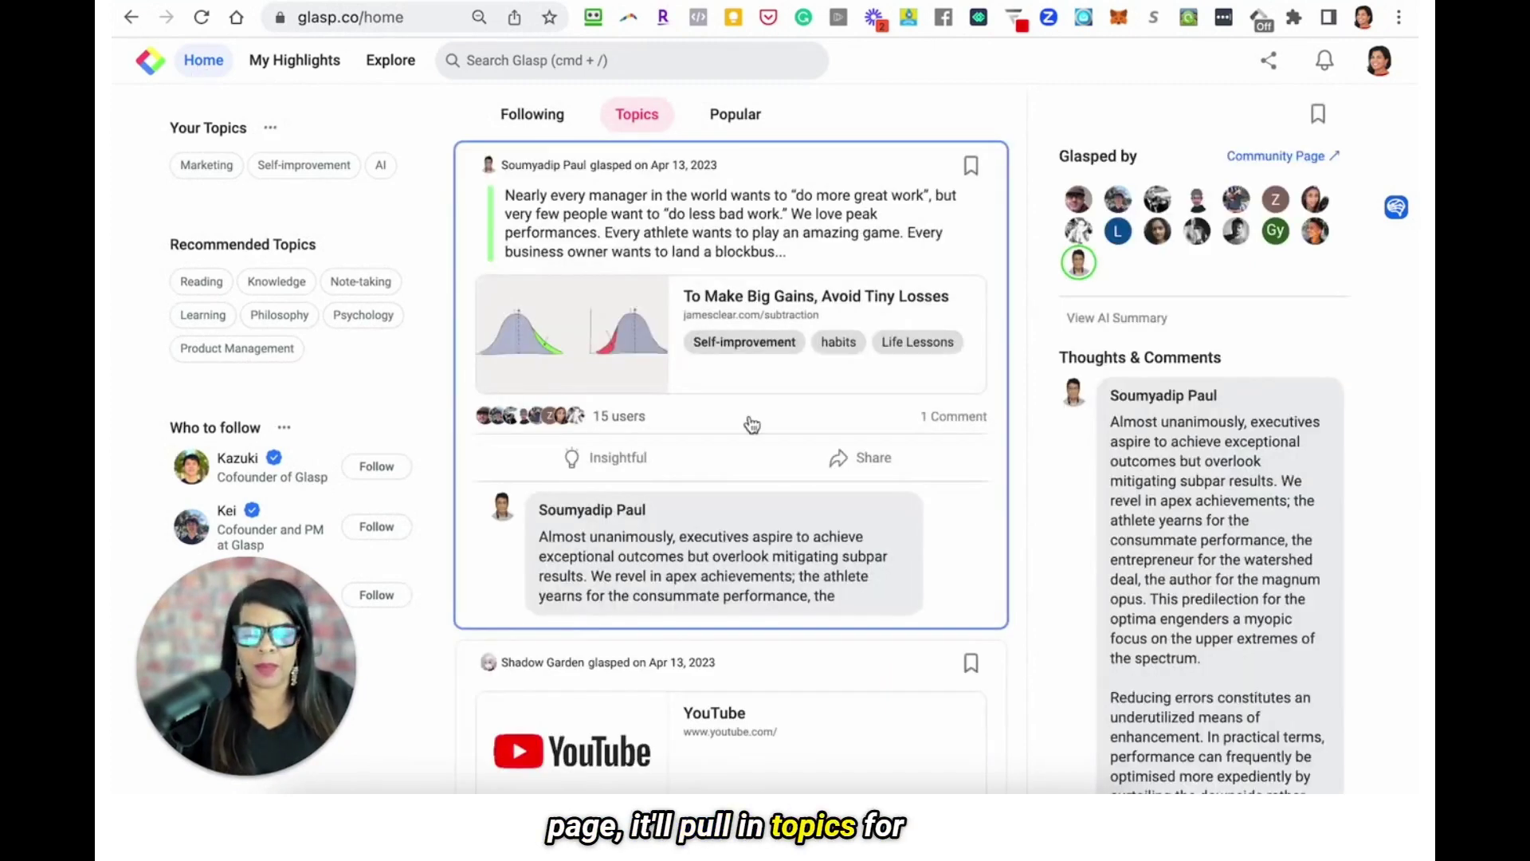
scroll(752, 423, down, 10)
scroll(752, 424, down, 8)
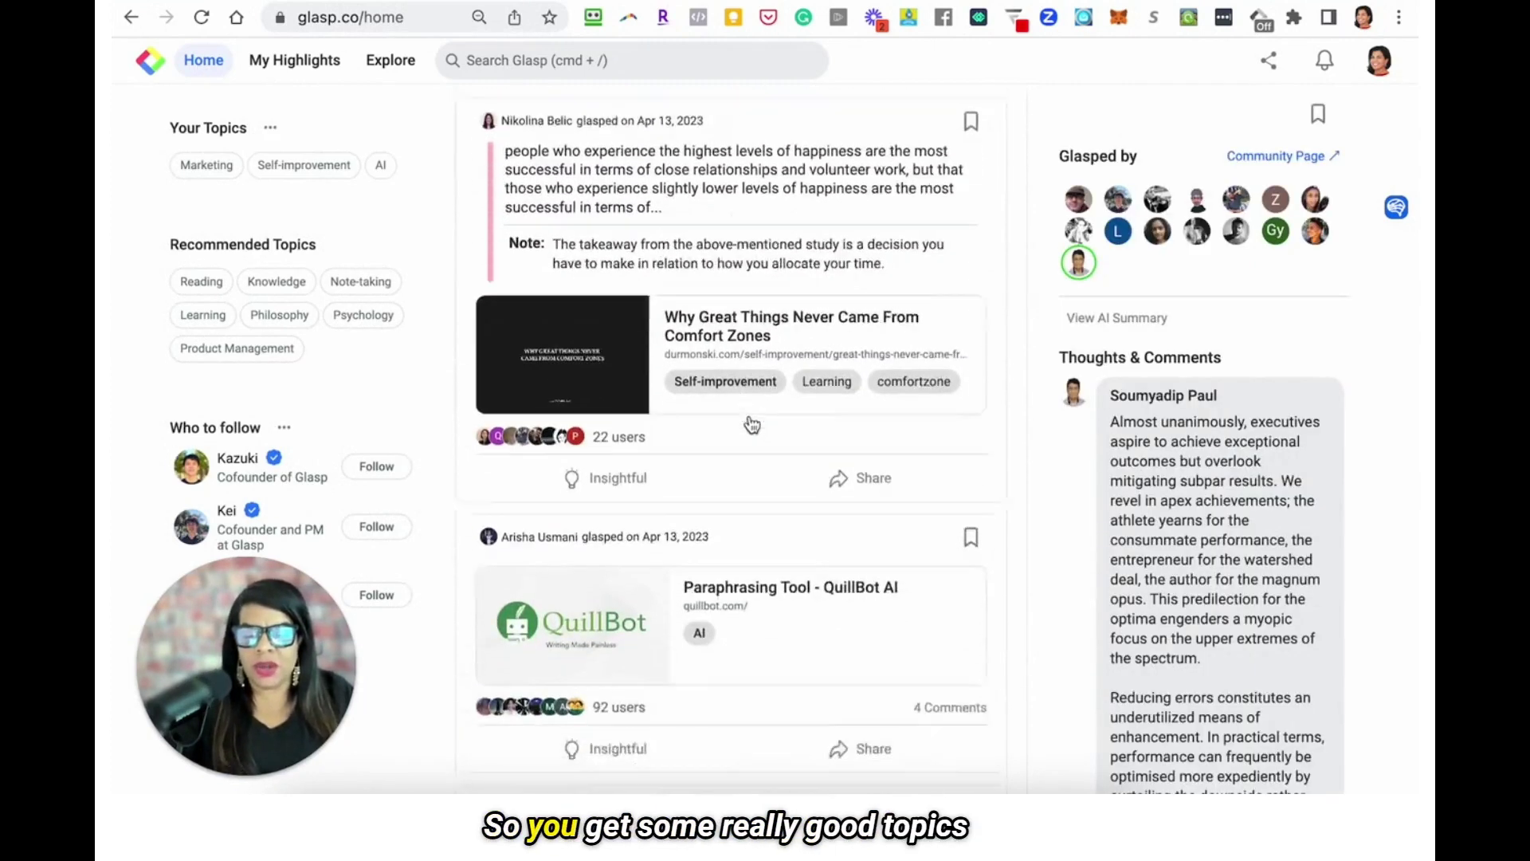
scroll(752, 423, up, 7)
scroll(753, 423, up, 10)
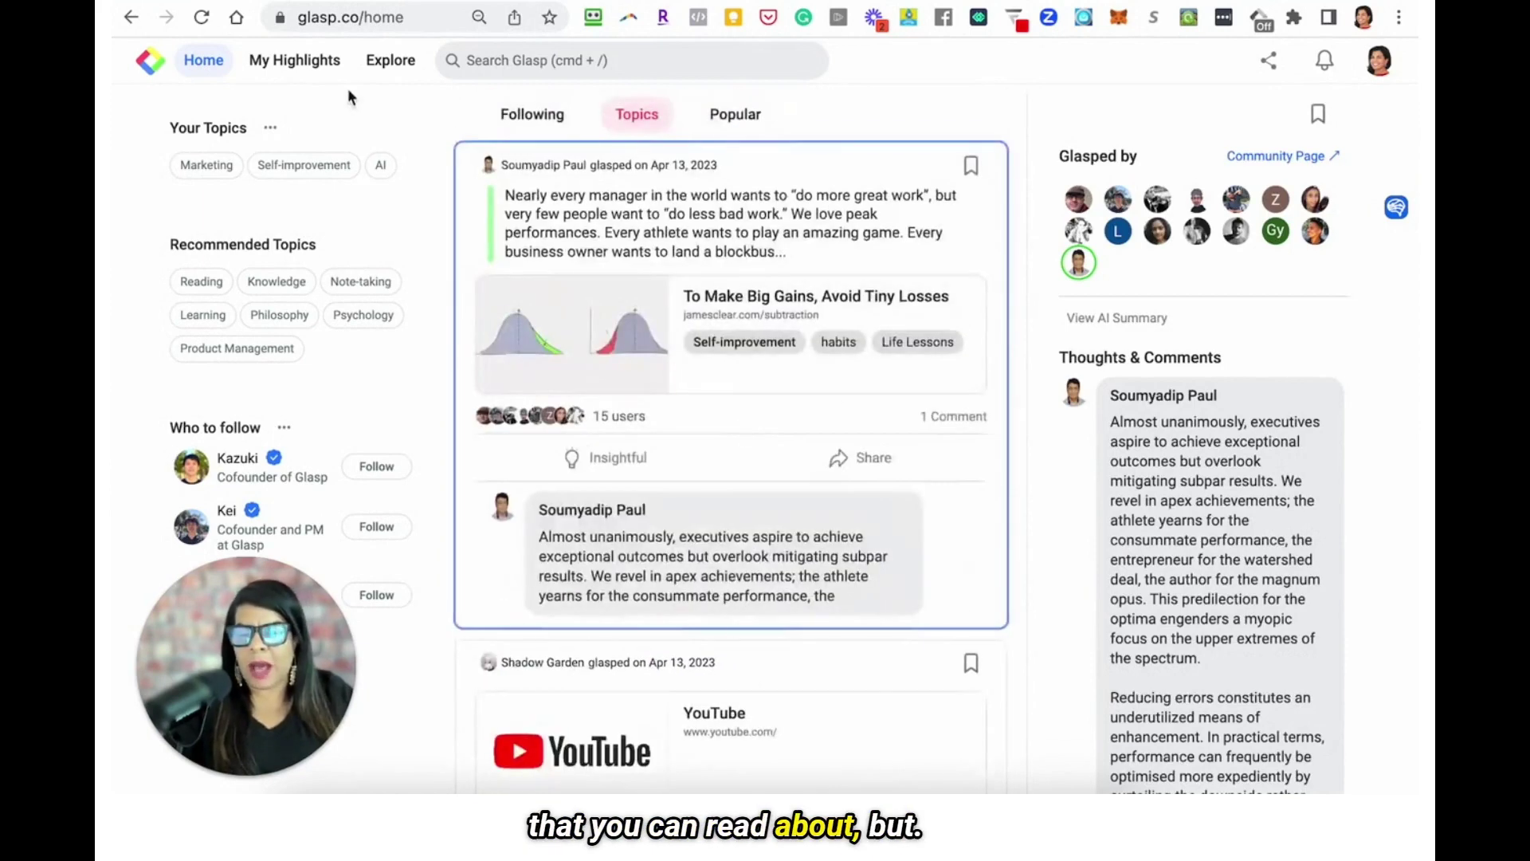
click(298, 60)
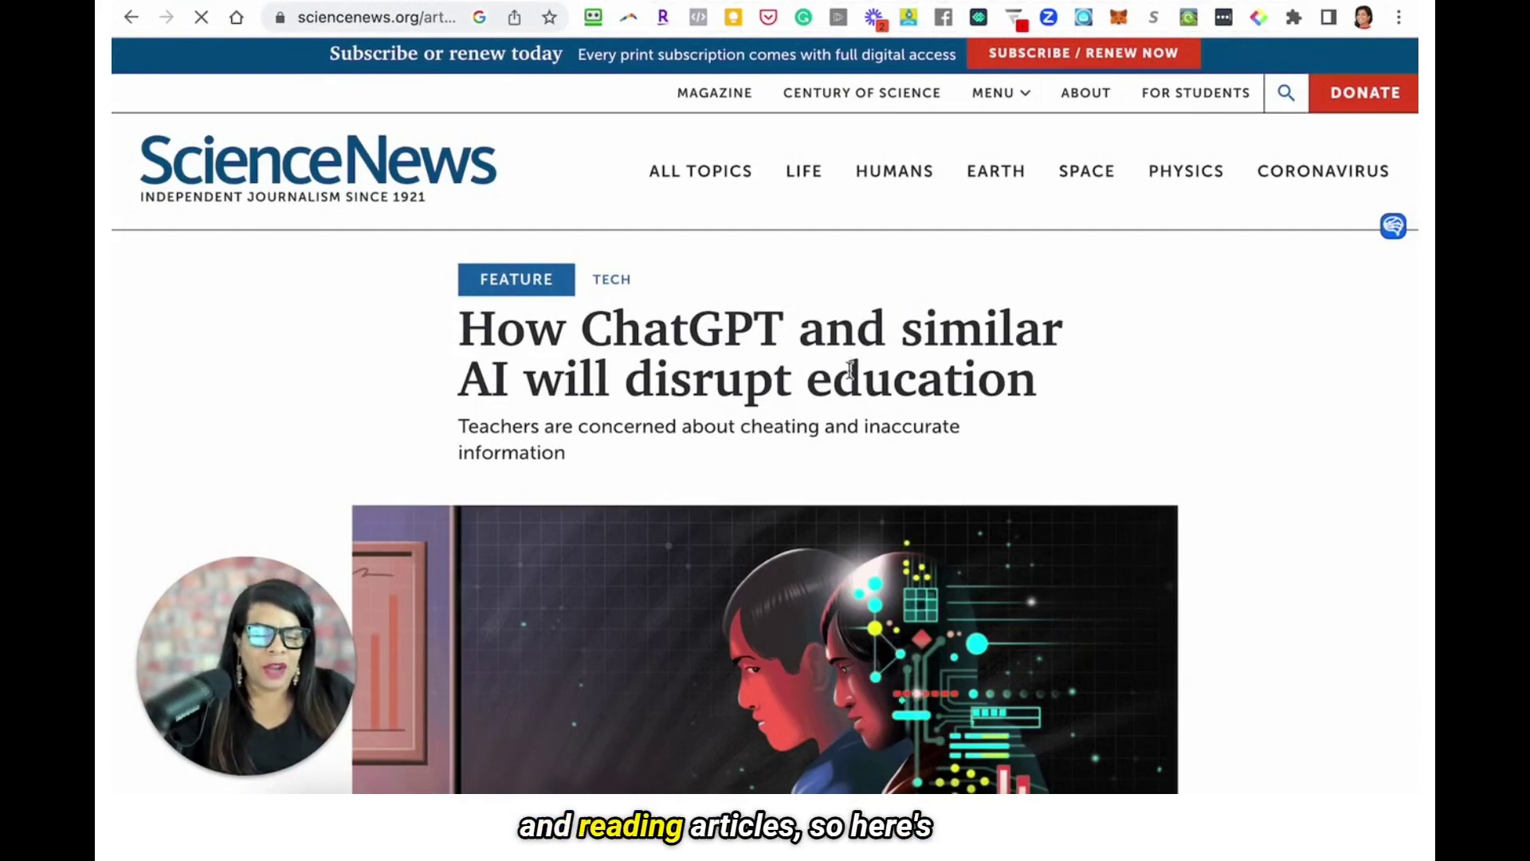
- Scroll down the article and select the 'Within a week…' paragraph on ChatGPT's first million users
scroll(851, 369, down, 5)
scroll(849, 369, down, 8)
scroll(850, 374, down, 1)
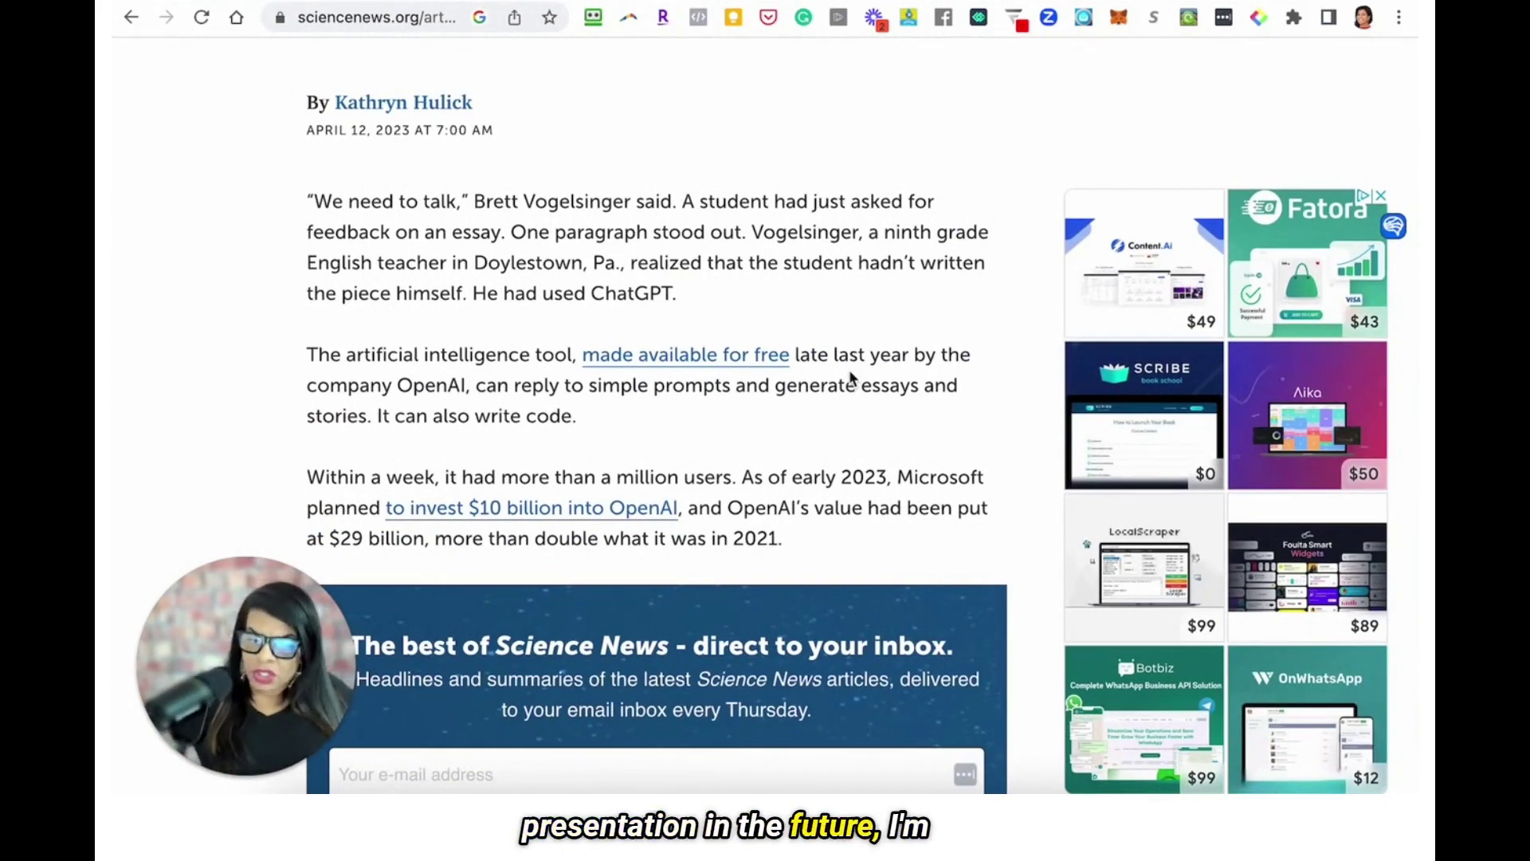
scroll(850, 379, down, 4)
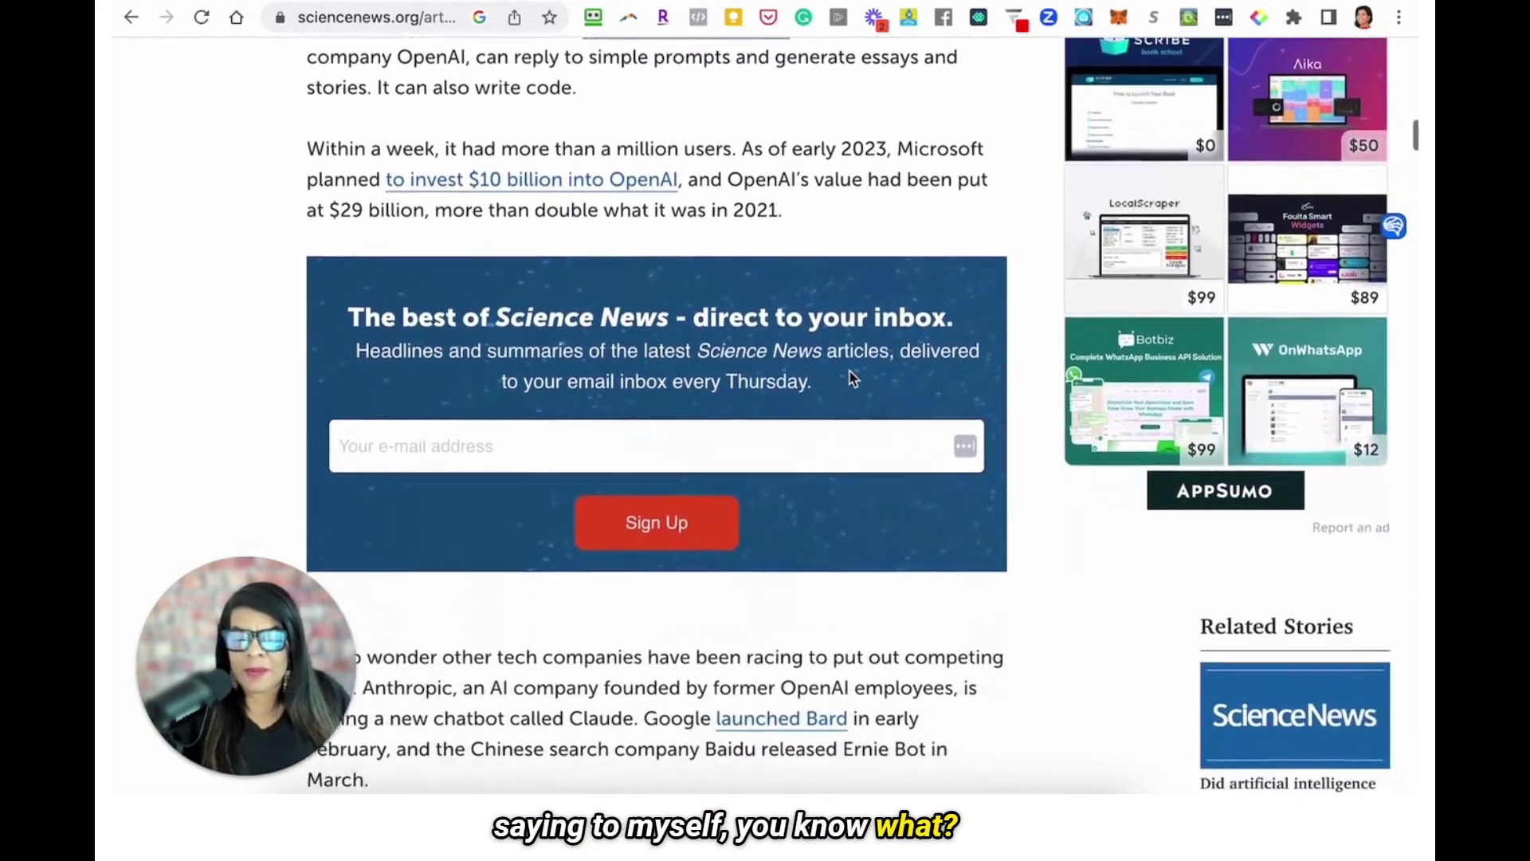
scroll(797, 375, down, 1)
drag(315, 121, 835, 175)
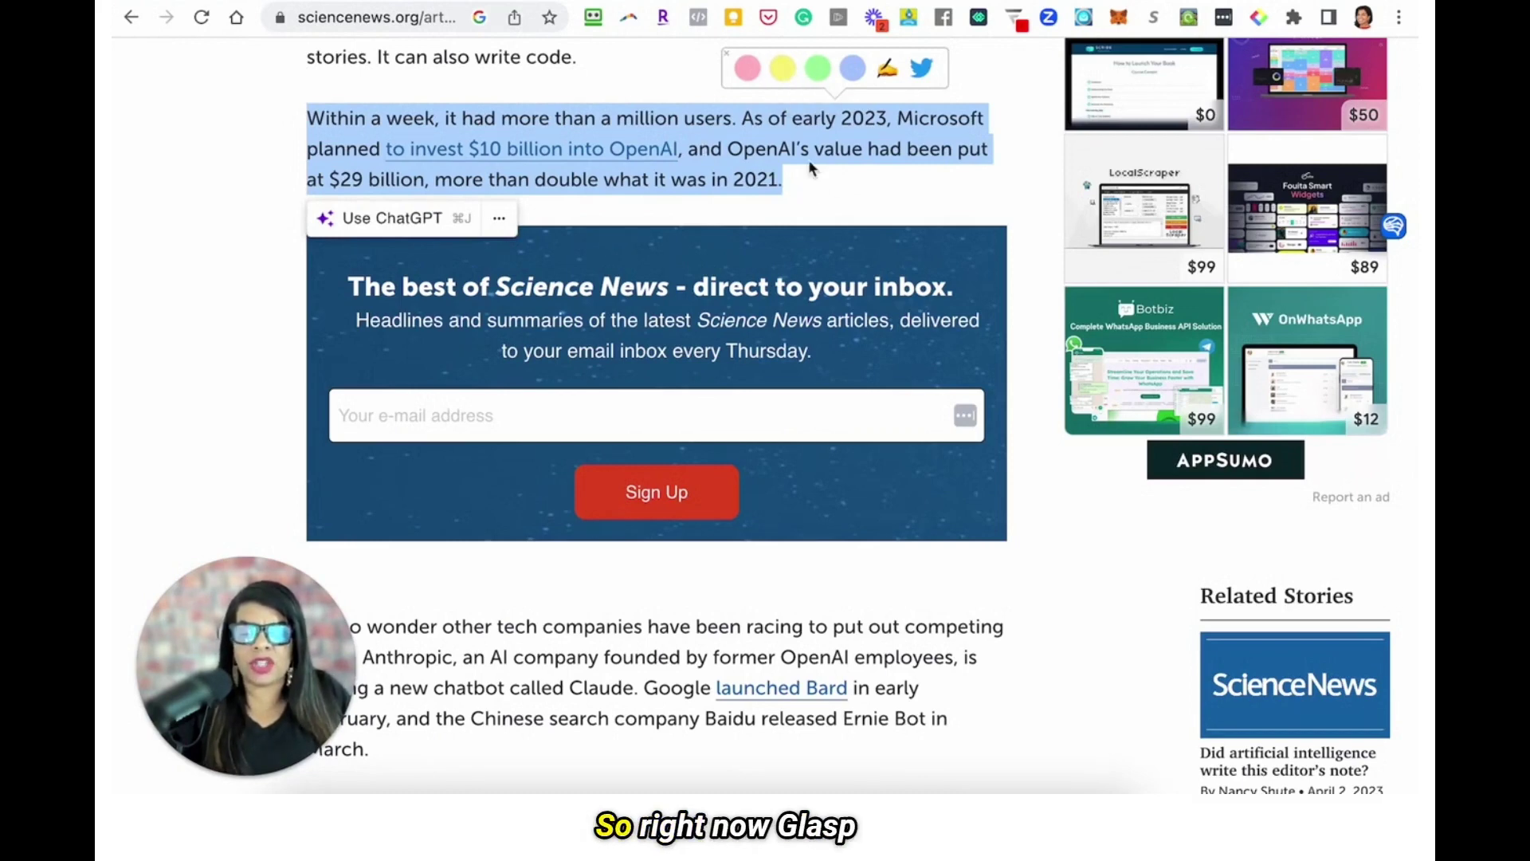
- Highlight the ChatGPT growth paragraph in yellow and show it in Glasp's Highlights & Notes sidebar
scroll(808, 159, up, 1)
scroll(808, 159, up, 3)
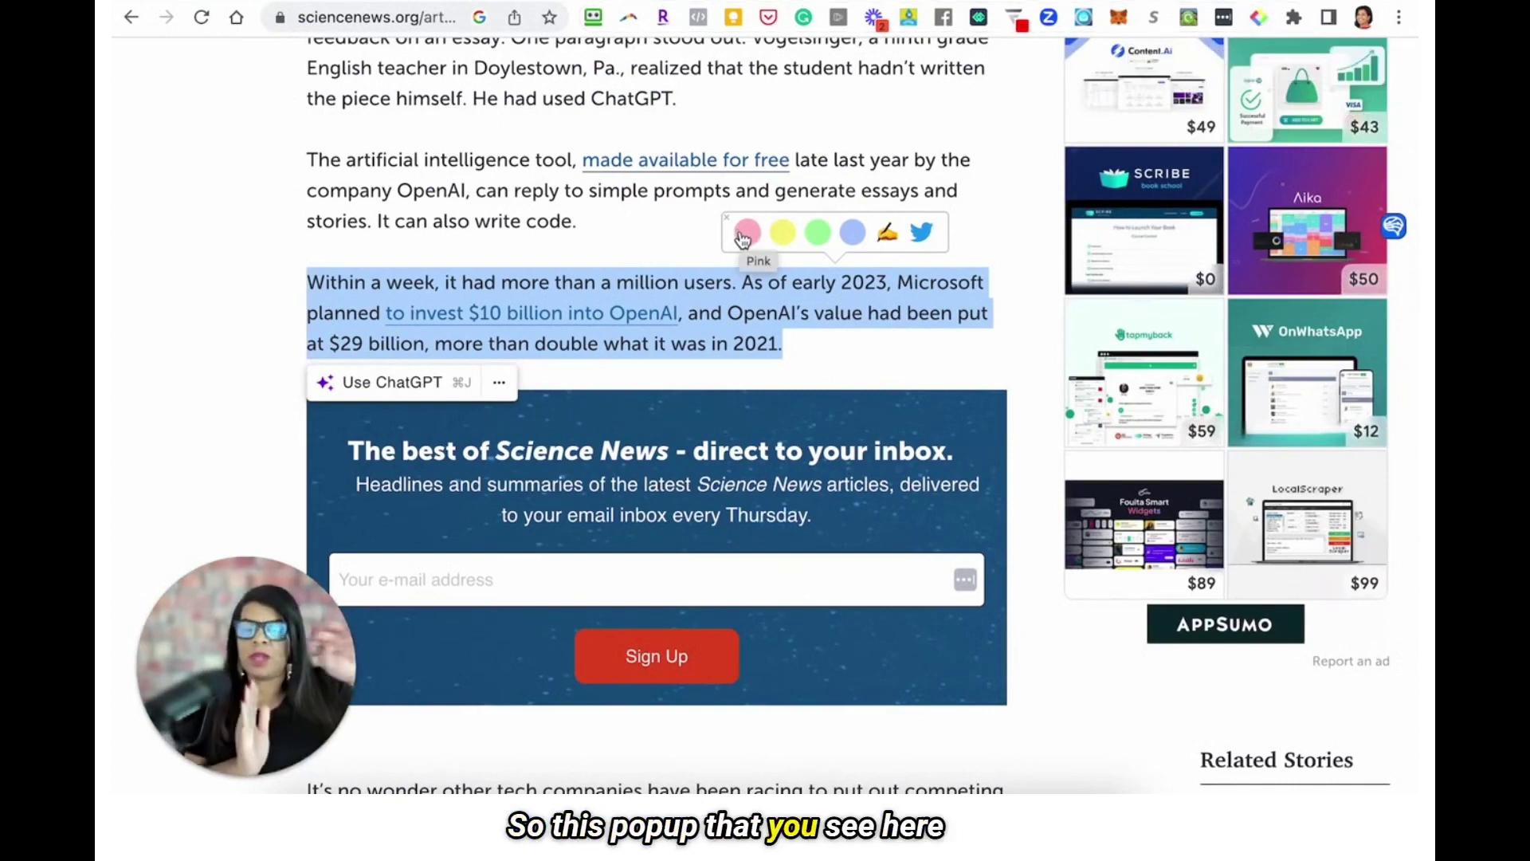
click(781, 236)
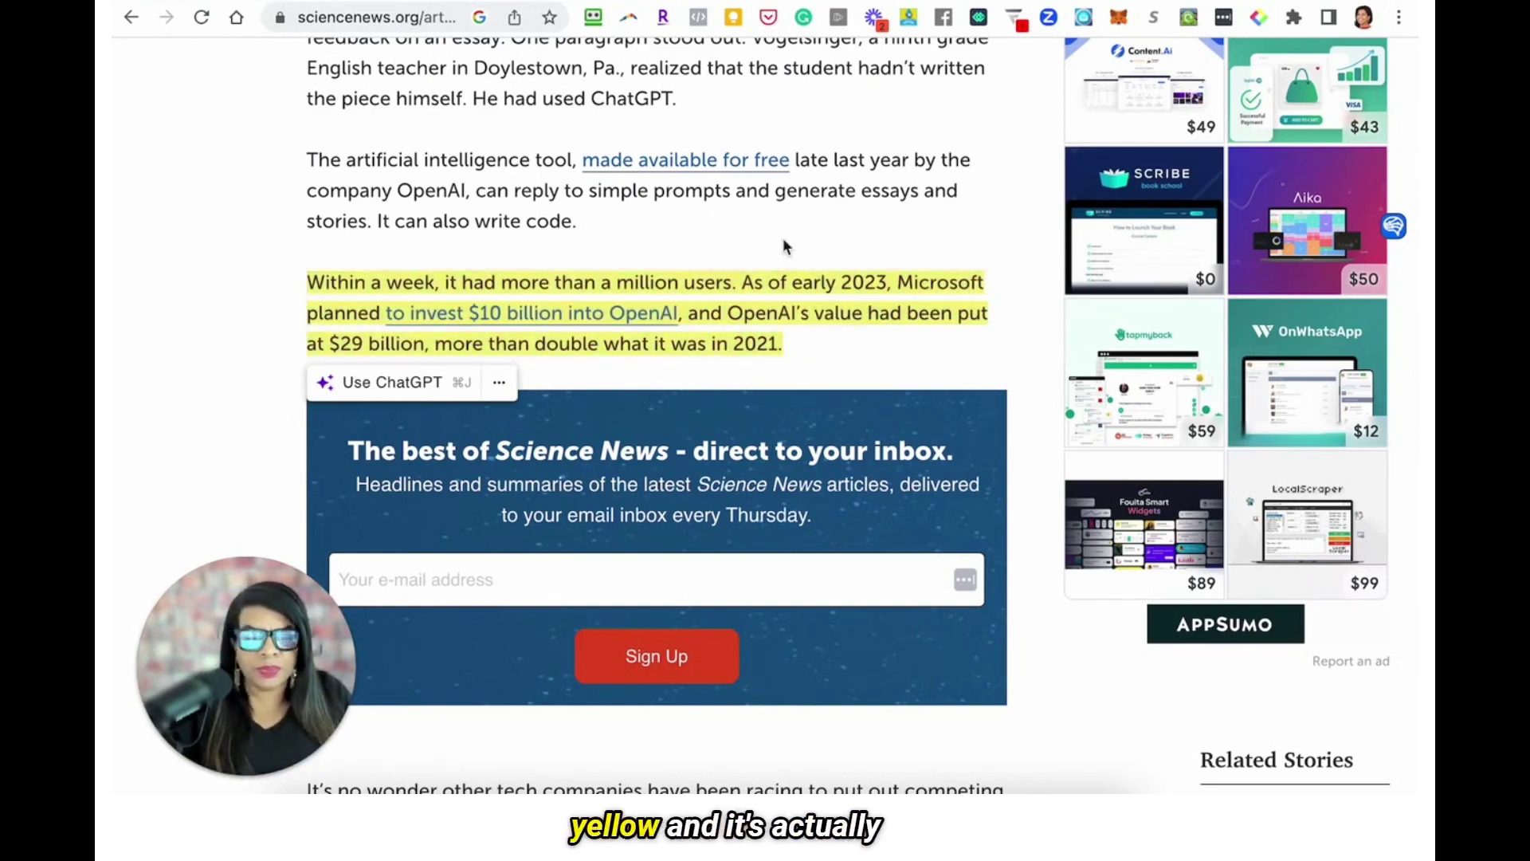
click(1257, 23)
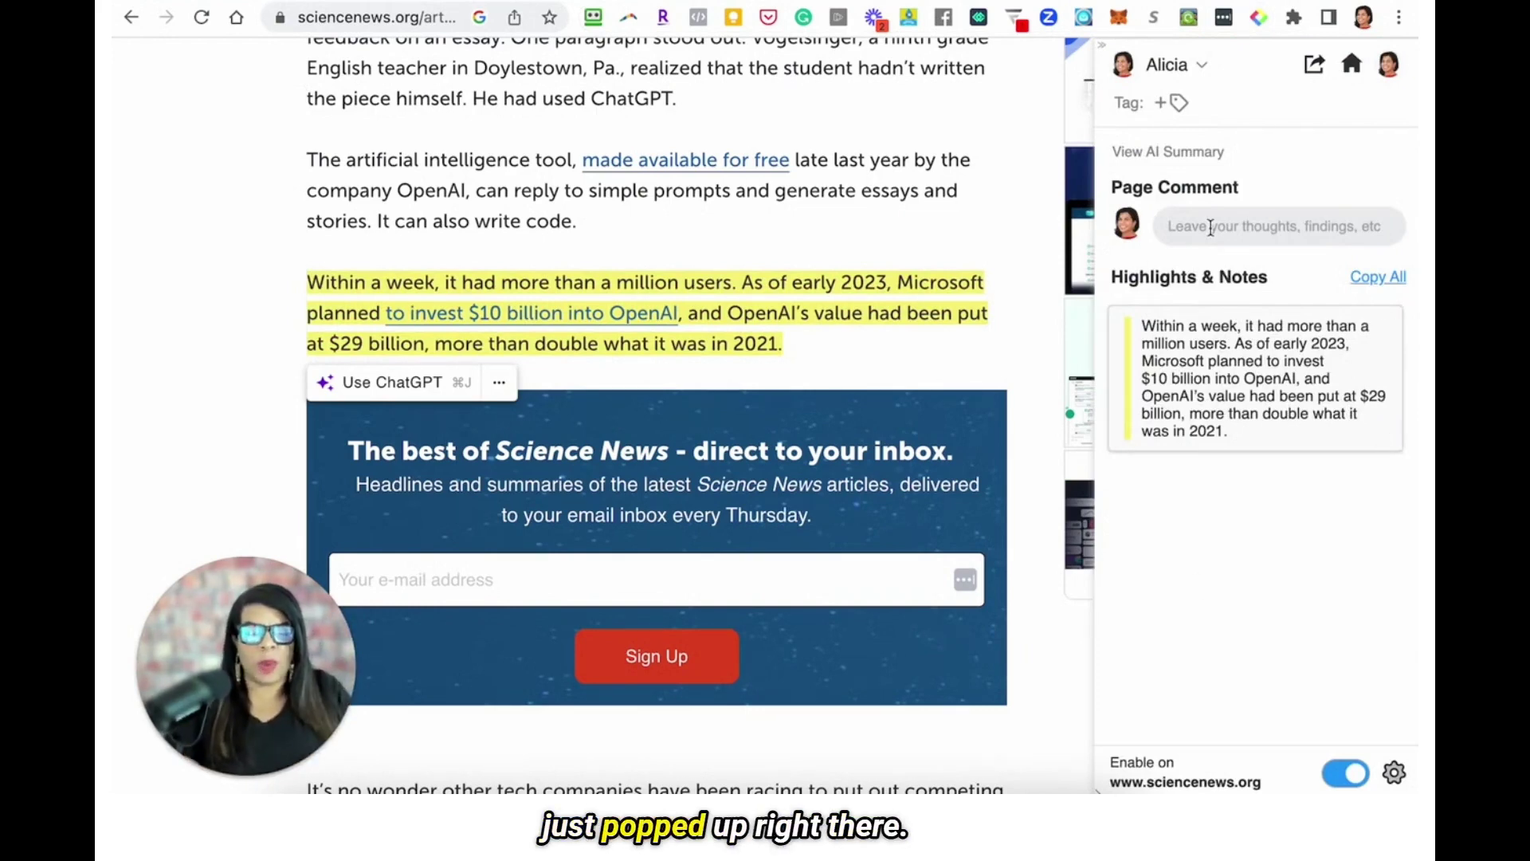
- Highlight the Stanford student-poll paragraph in yellow
scroll(662, 389, down, 9)
scroll(662, 390, down, 4)
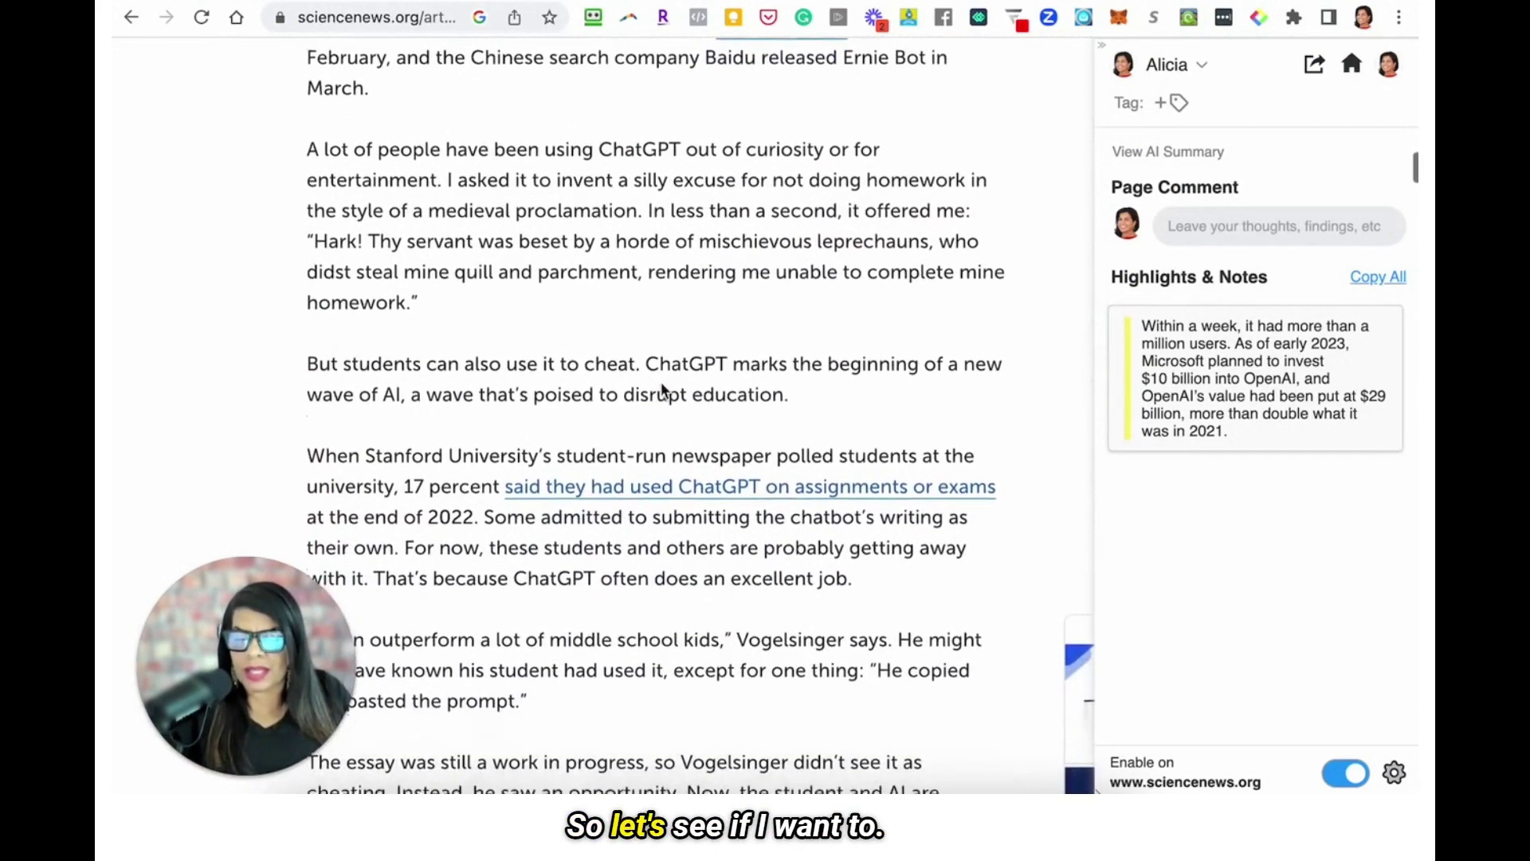
scroll(662, 389, down, 2)
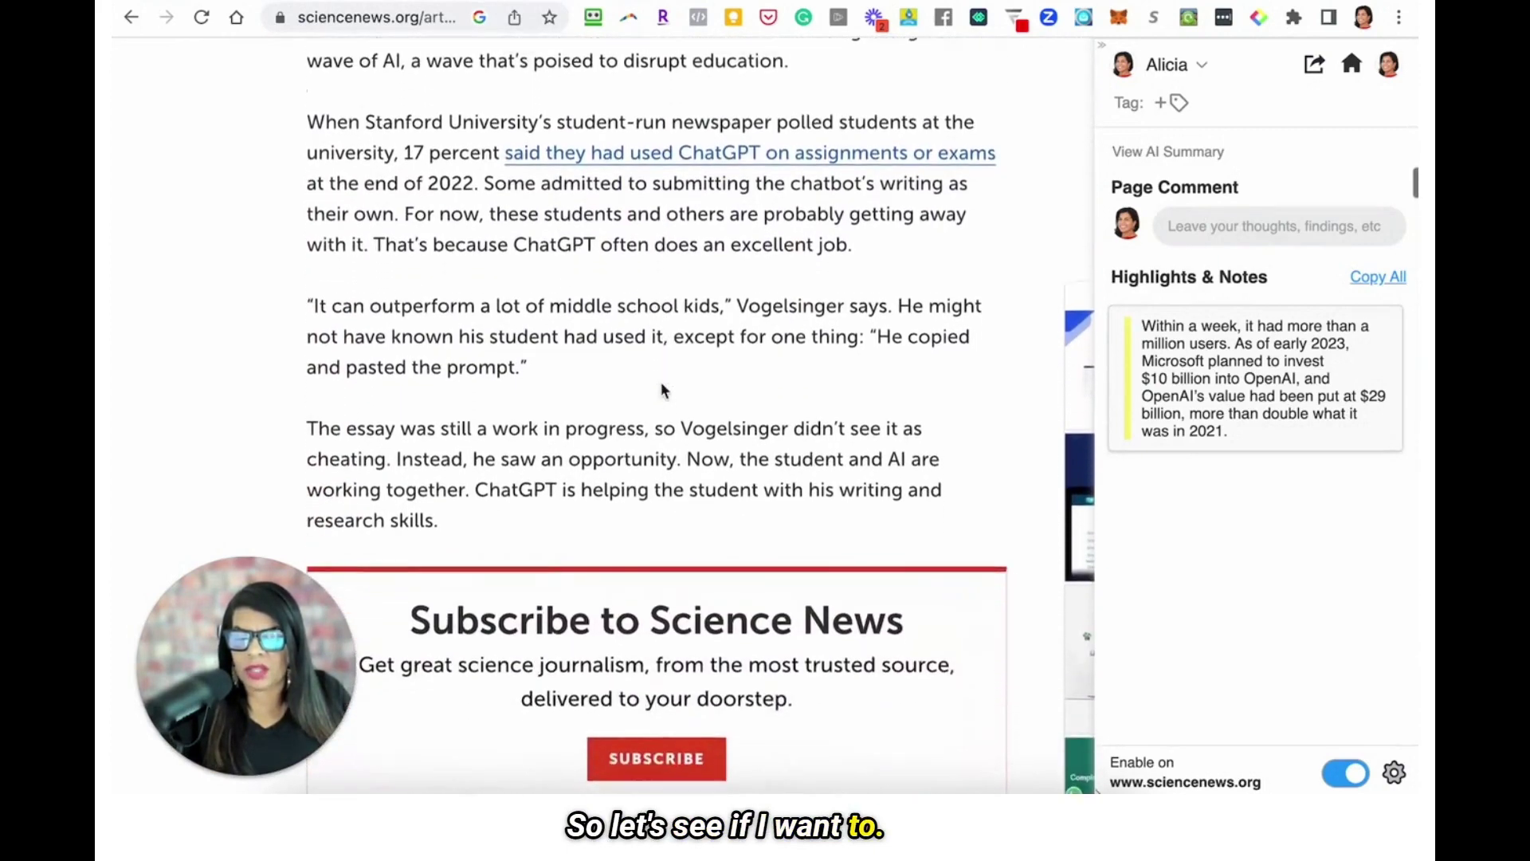
drag(308, 90, 837, 242)
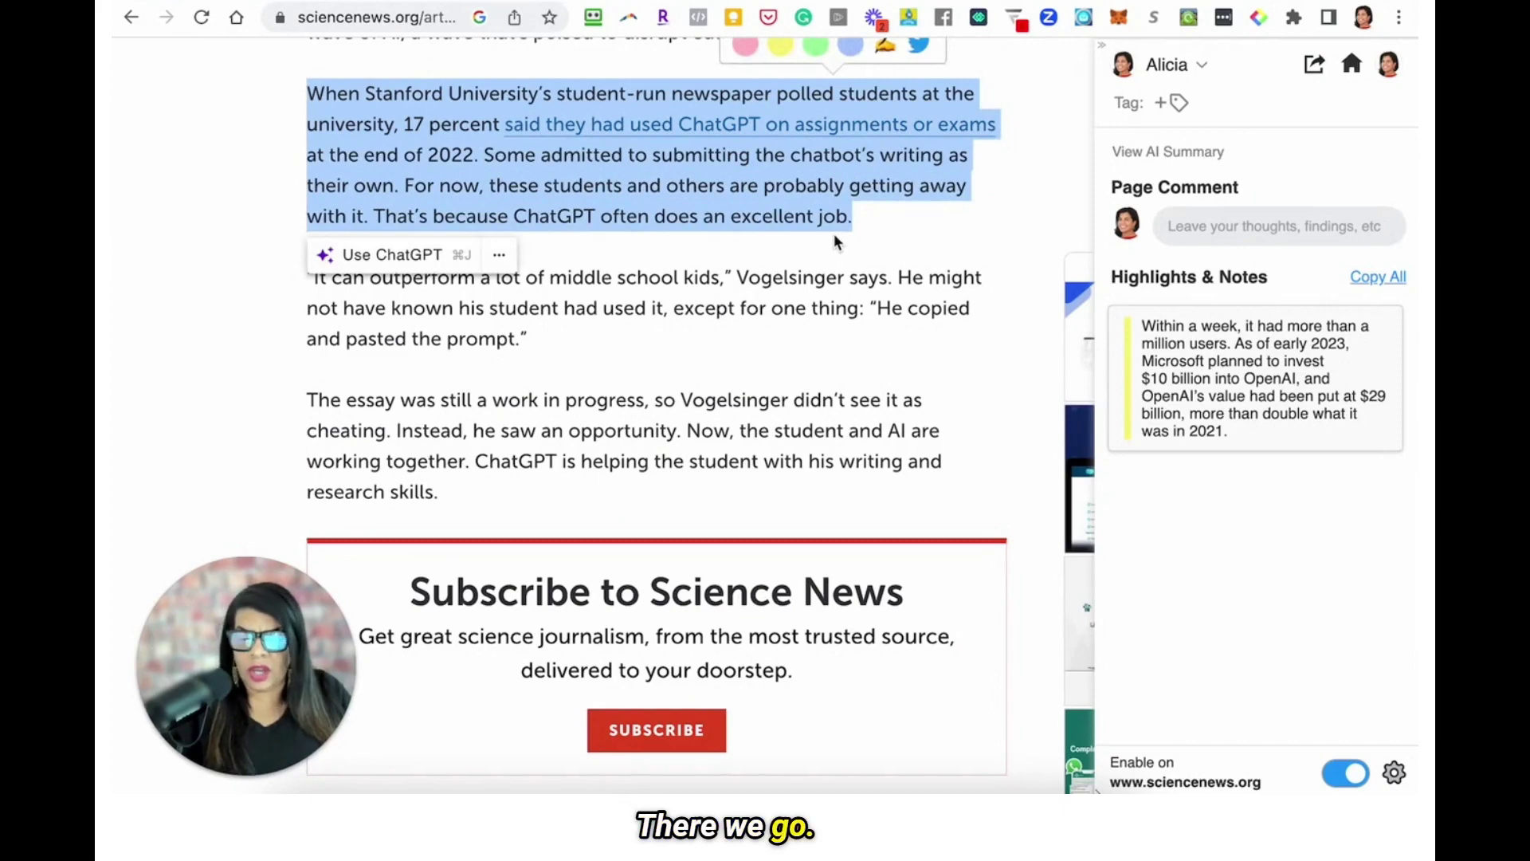
click(780, 46)
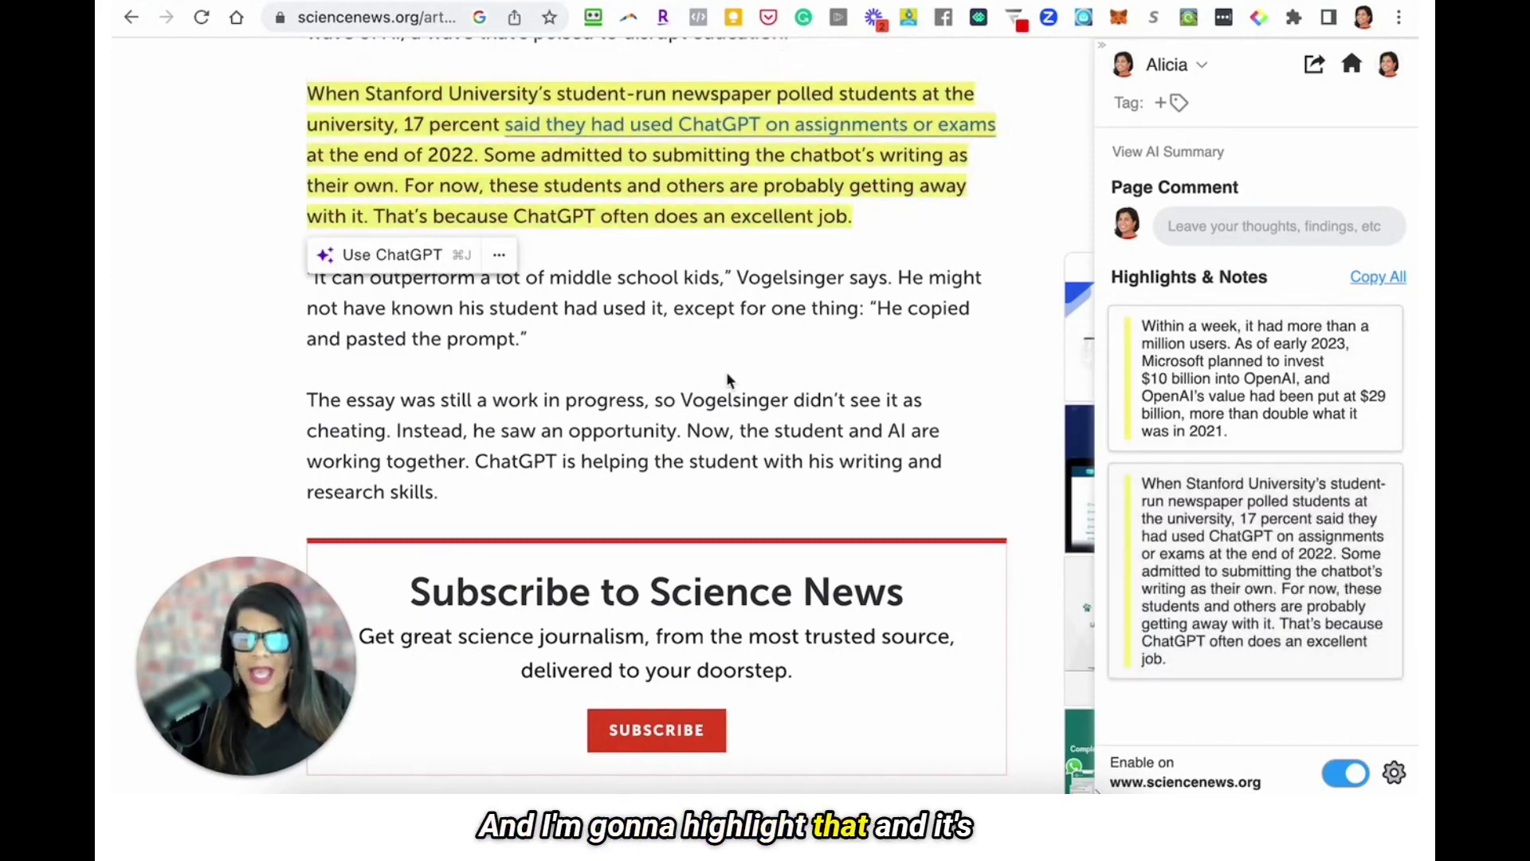
- Highlight the Keith Schwarz paragraph in yellow and close the Use ChatGPT popup
scroll(727, 381, down, 3)
scroll(728, 381, down, 10)
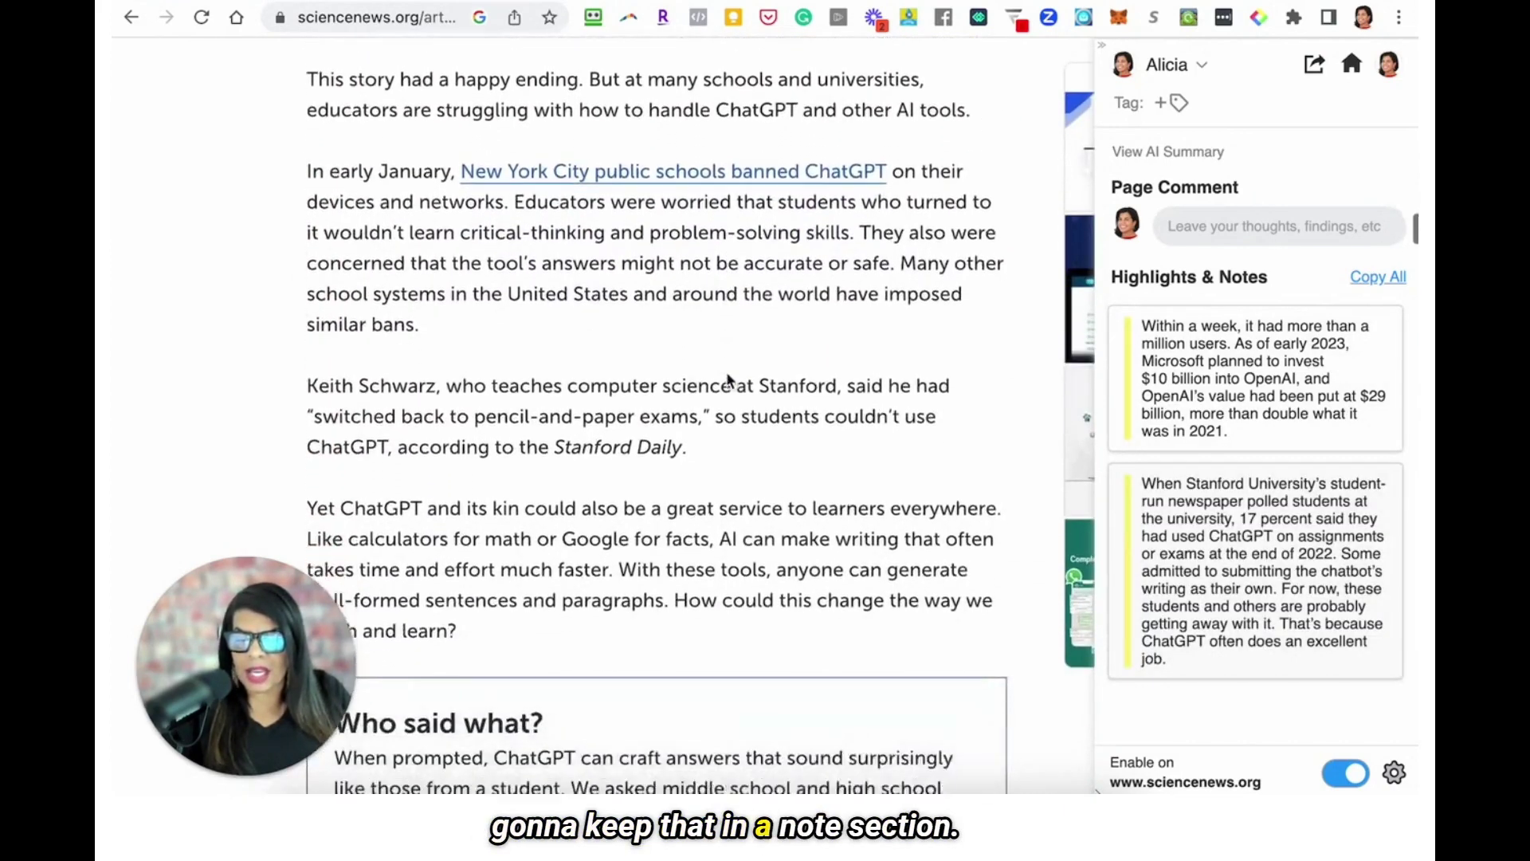
scroll(727, 381, down, 3)
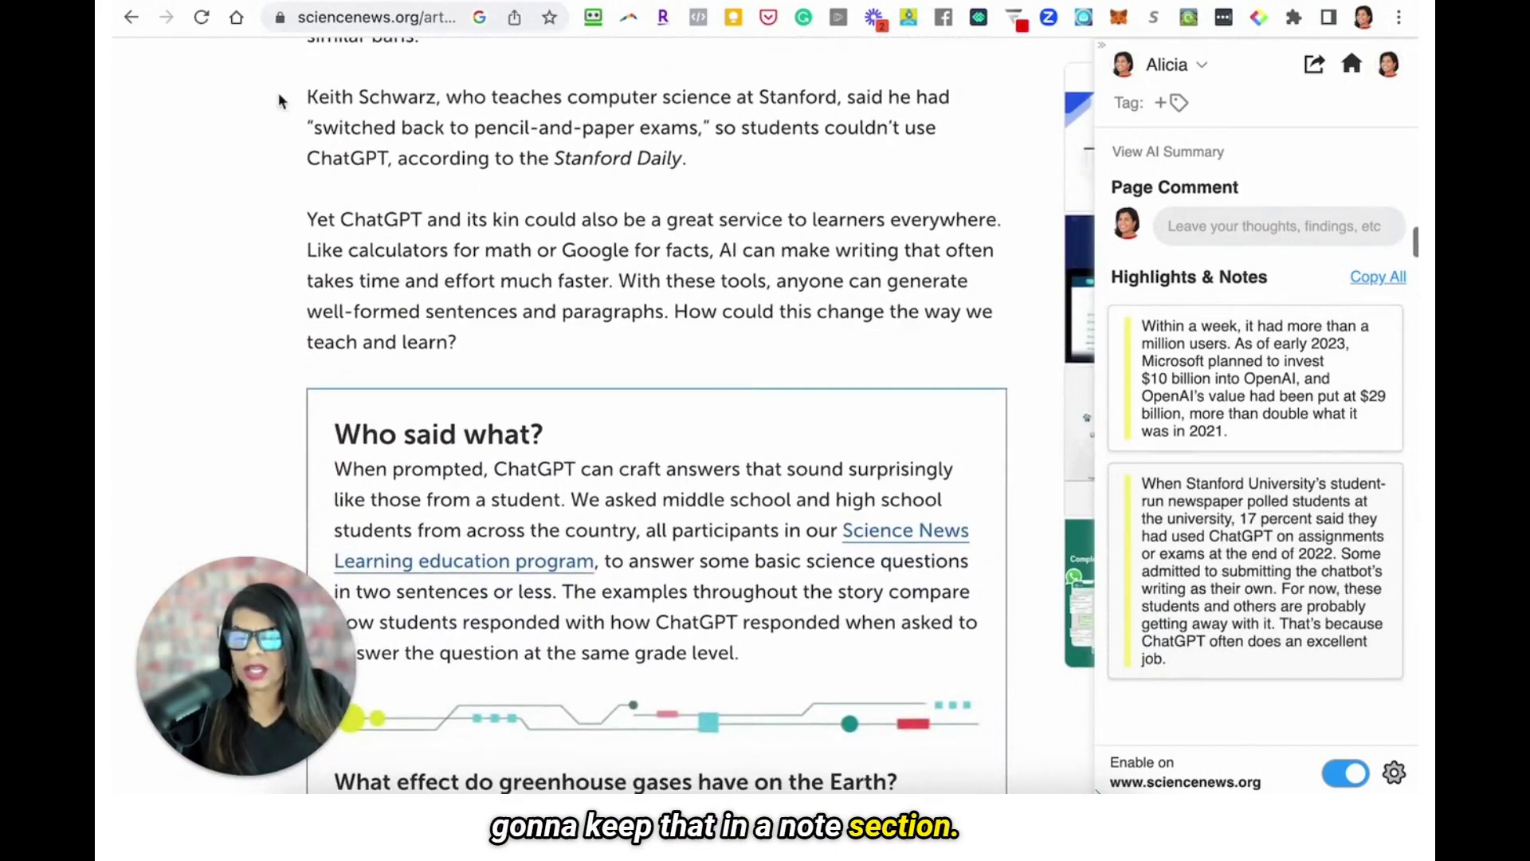
drag(288, 102, 686, 159)
click(783, 49)
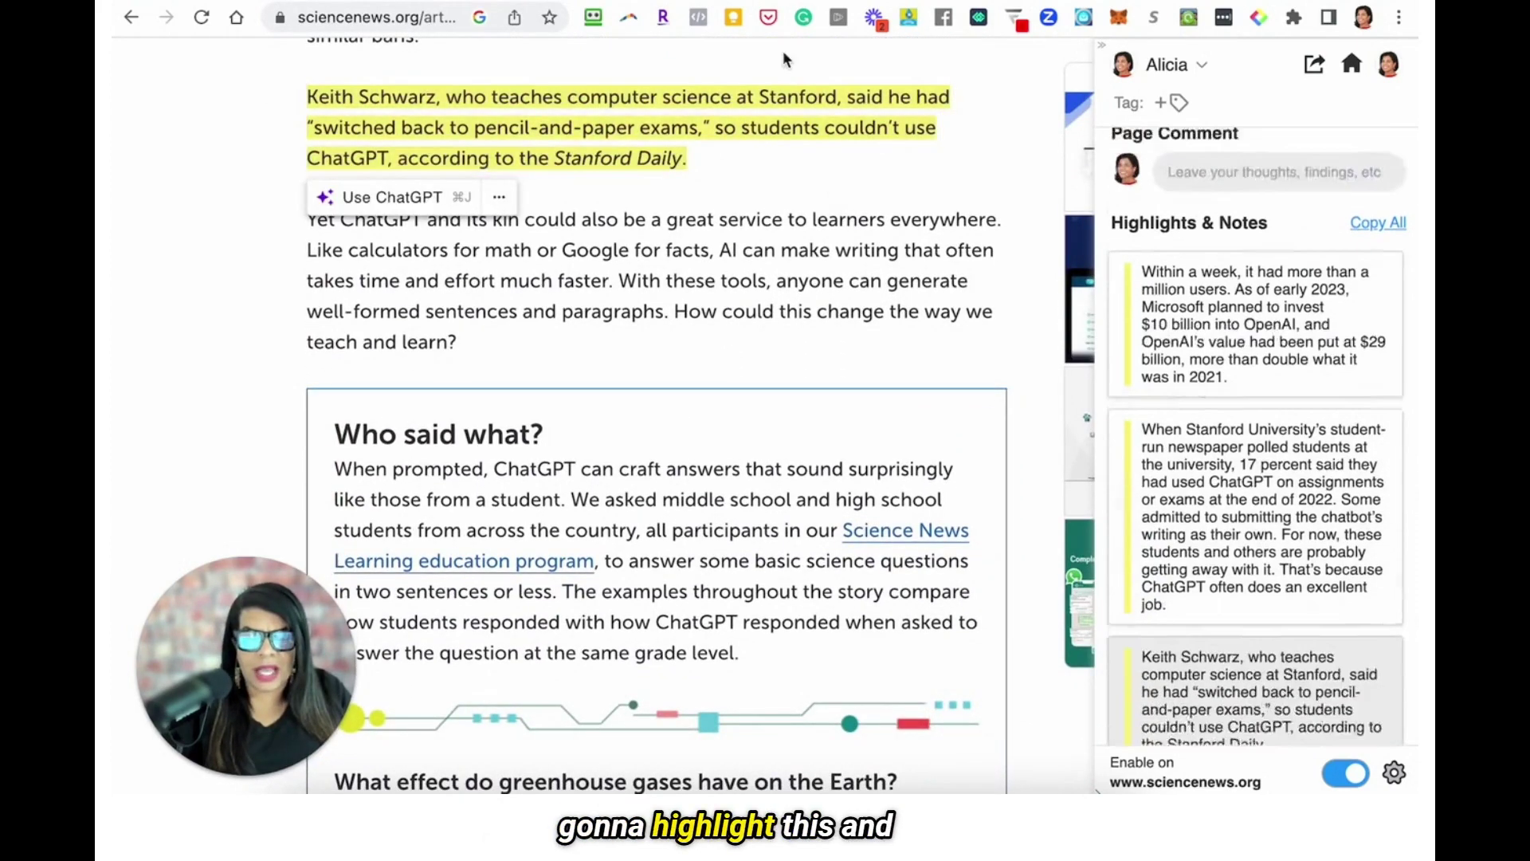
click(308, 219)
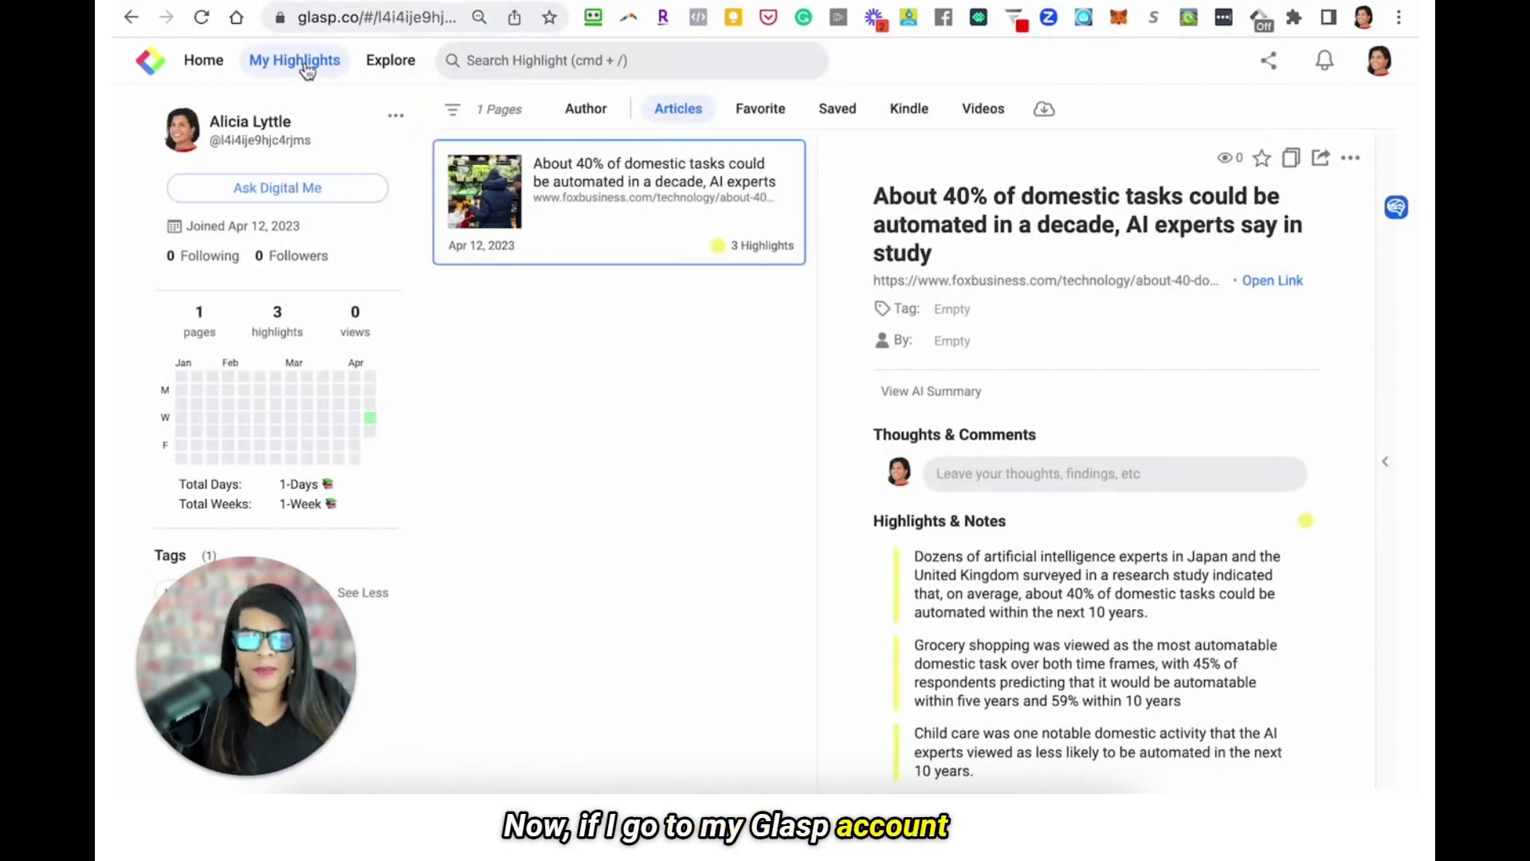
- Reload My Highlights and view the domestic-tasks and ChatGPT education articles' highlights
click(199, 21)
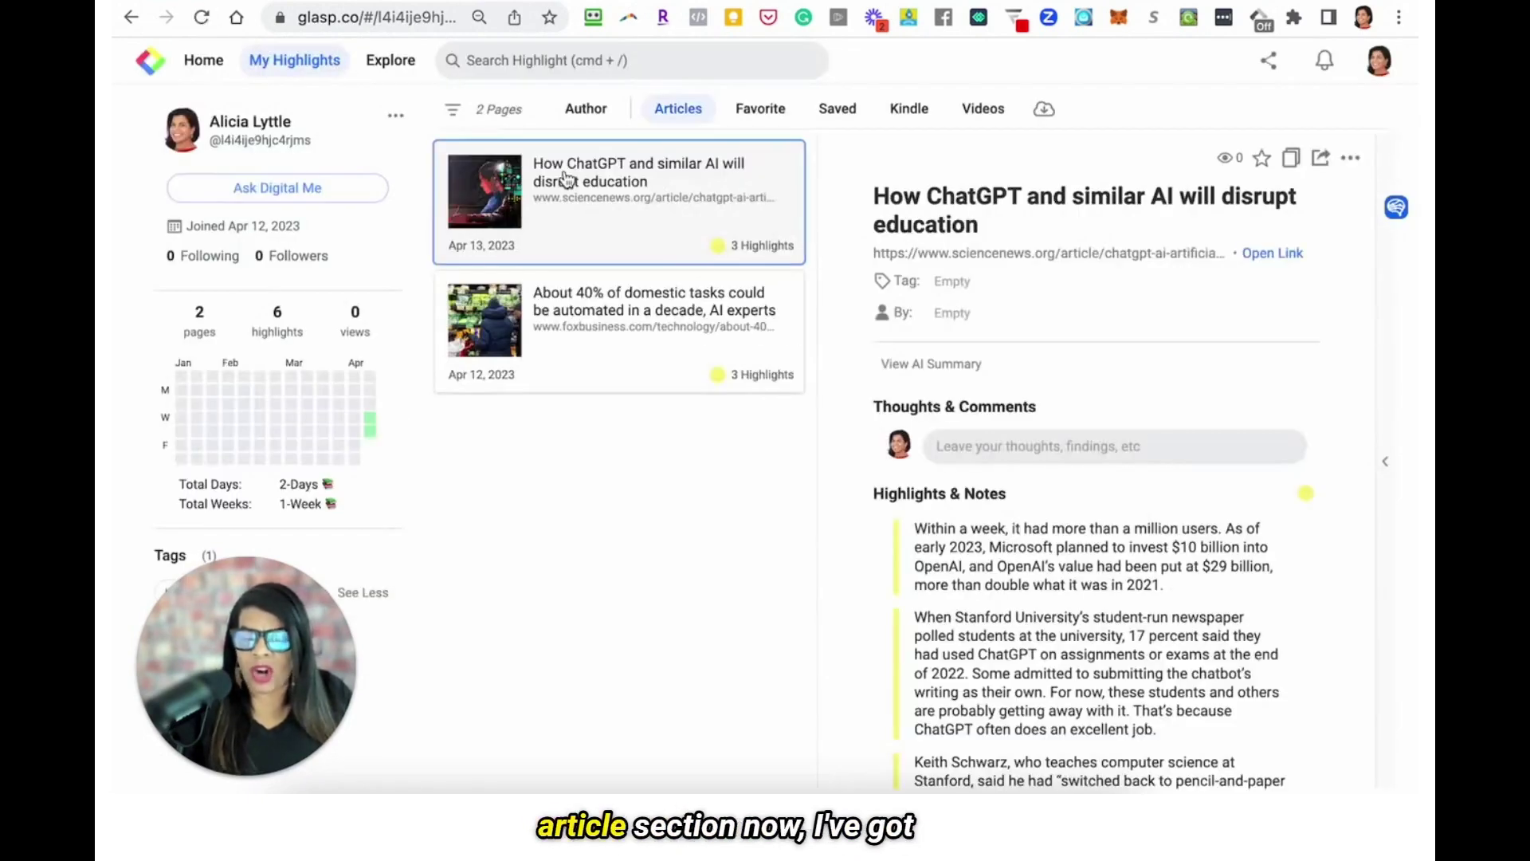
click(612, 311)
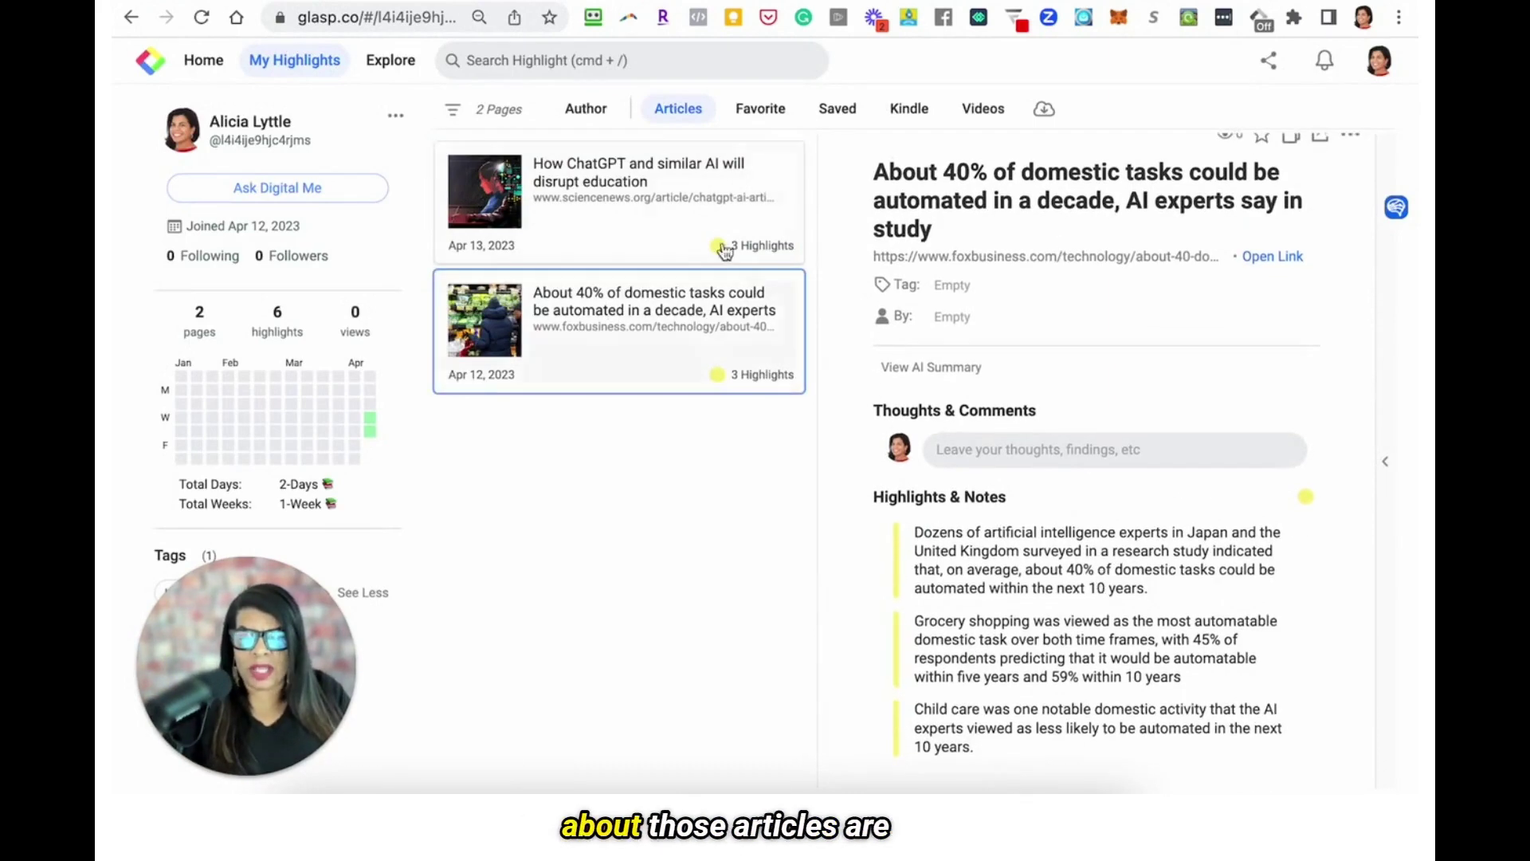
click(693, 214)
scroll(1079, 585, down, 2)
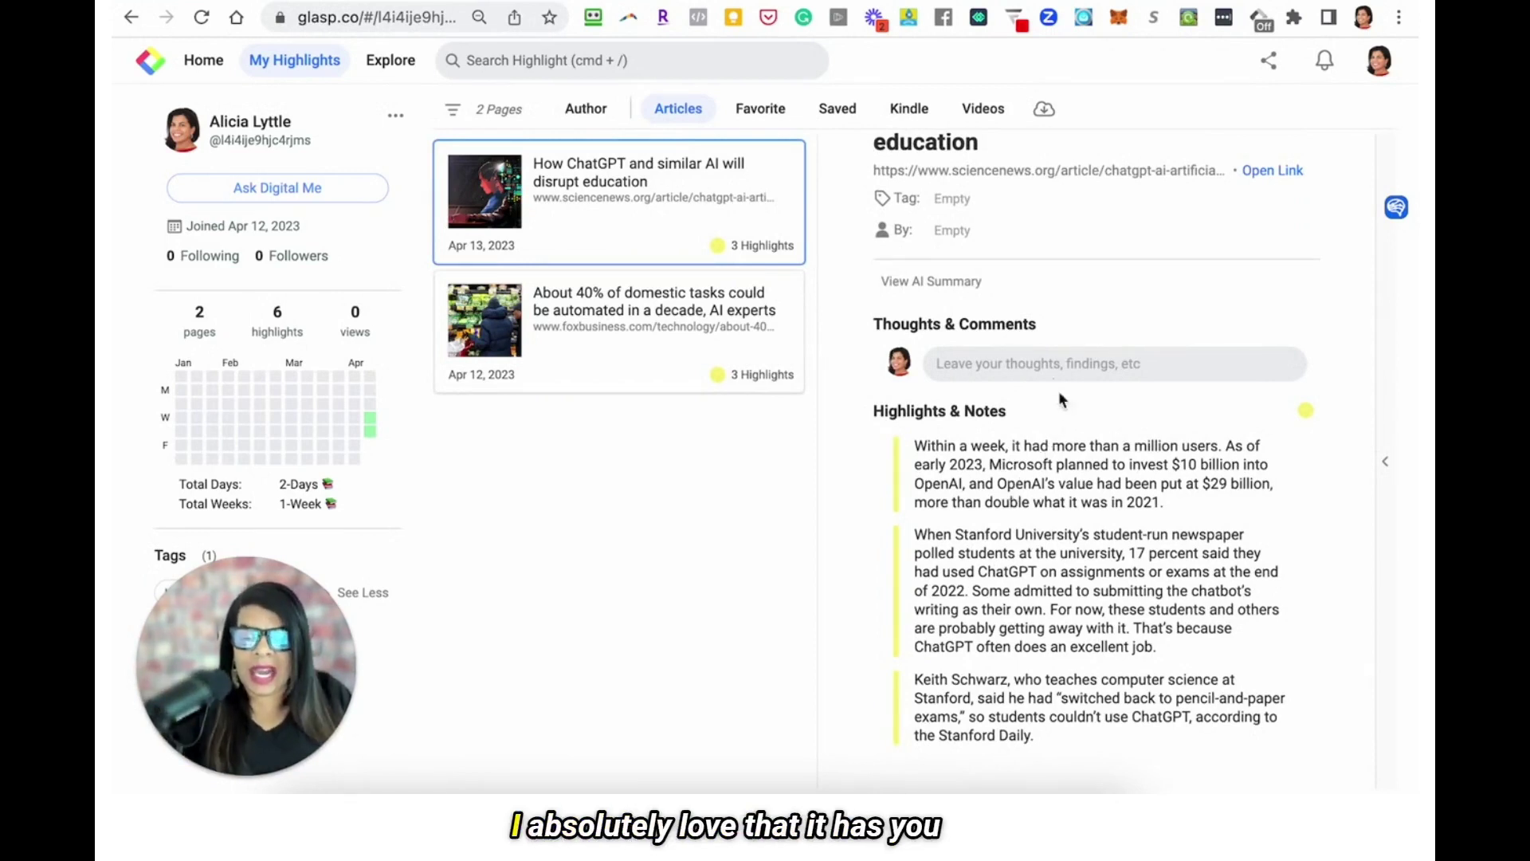
- View the Favorite, Saved, Kindle and Videos collections on My Highlights
click(760, 111)
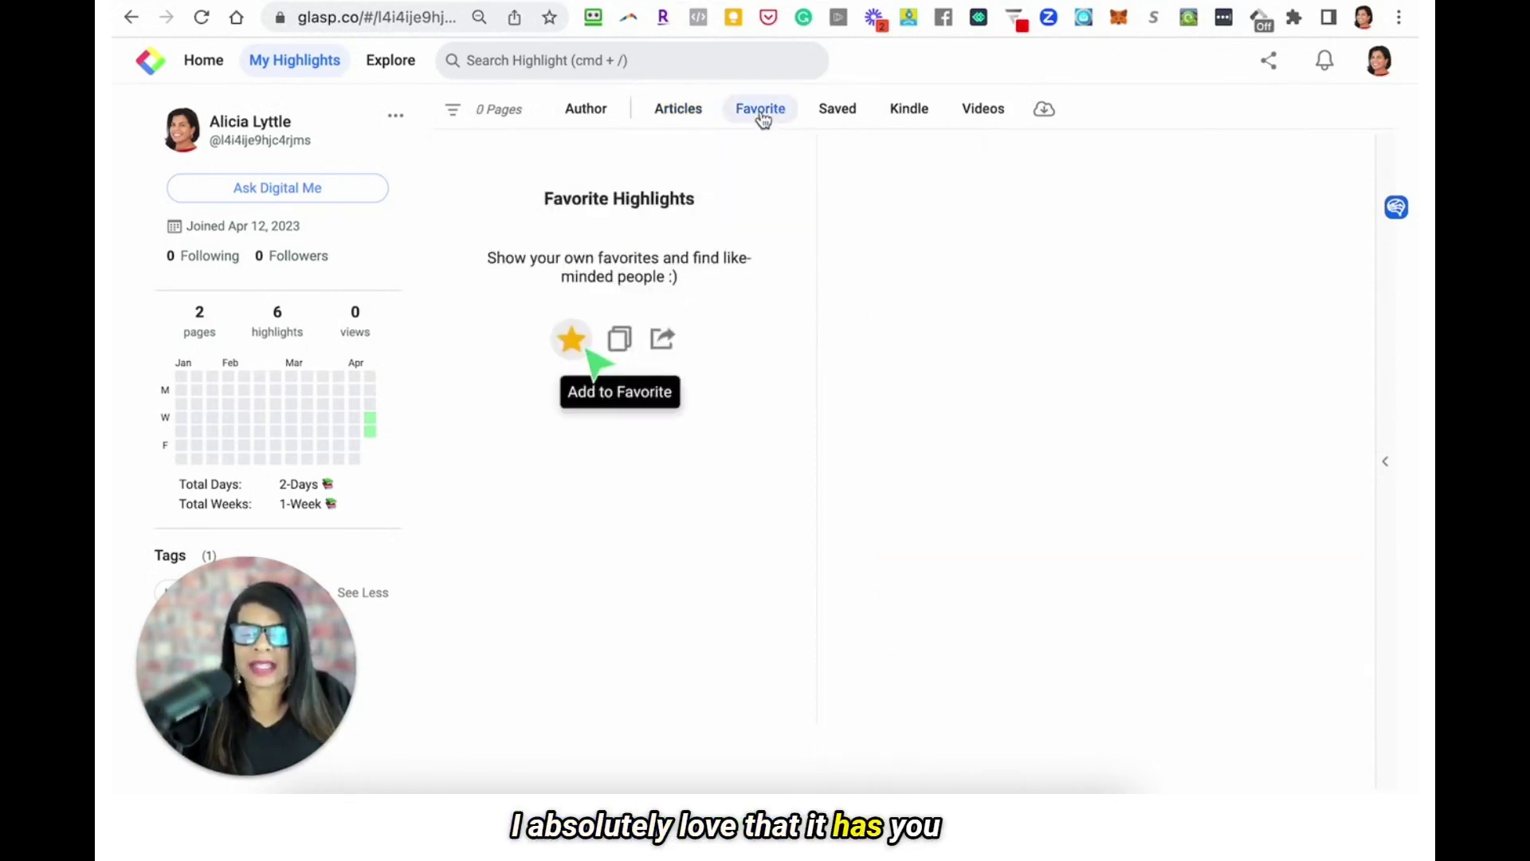
click(839, 112)
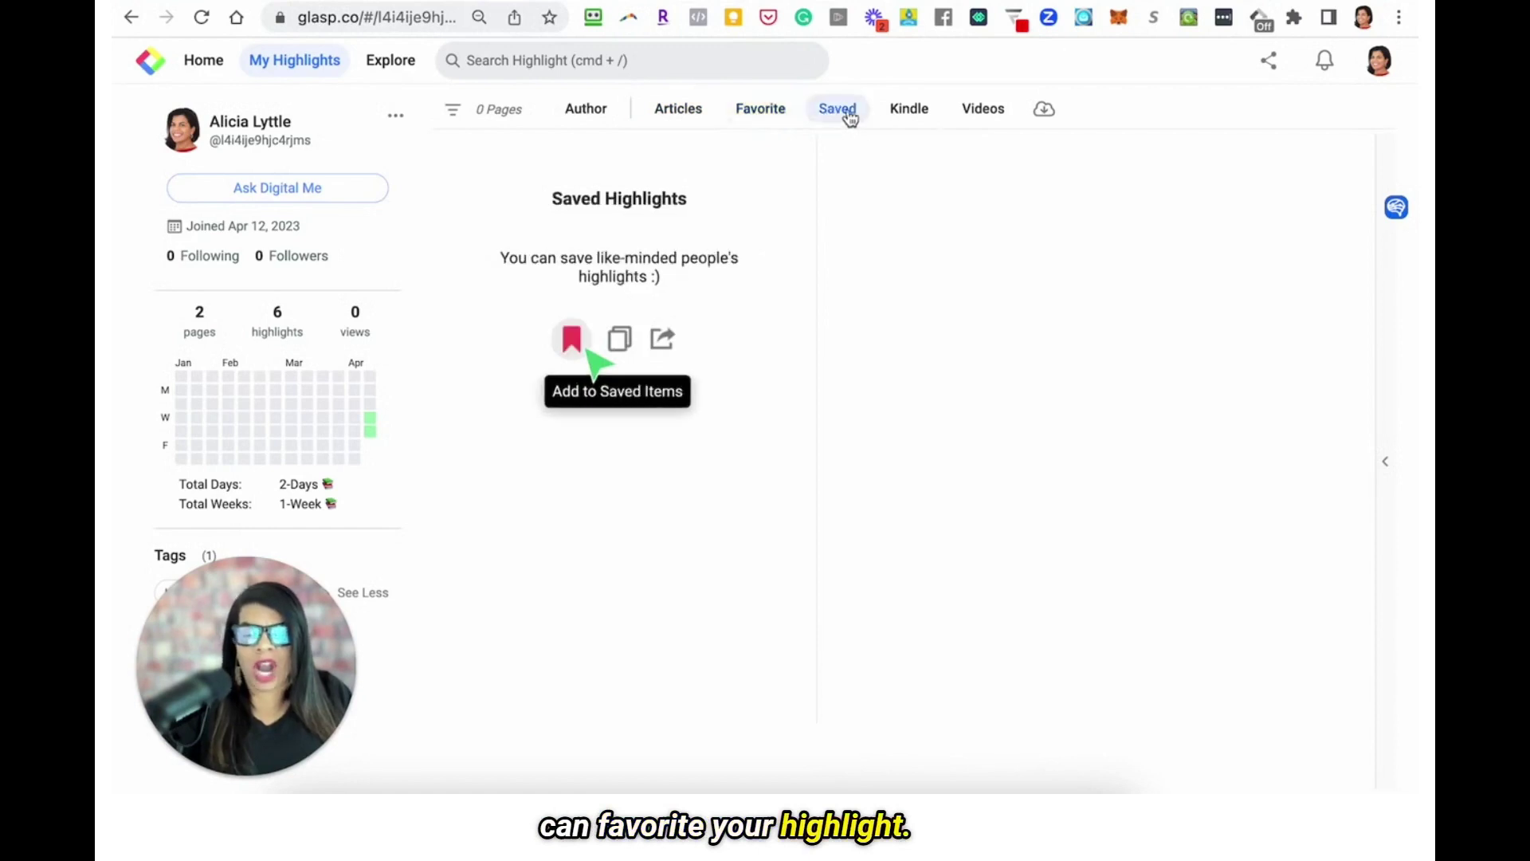
click(903, 120)
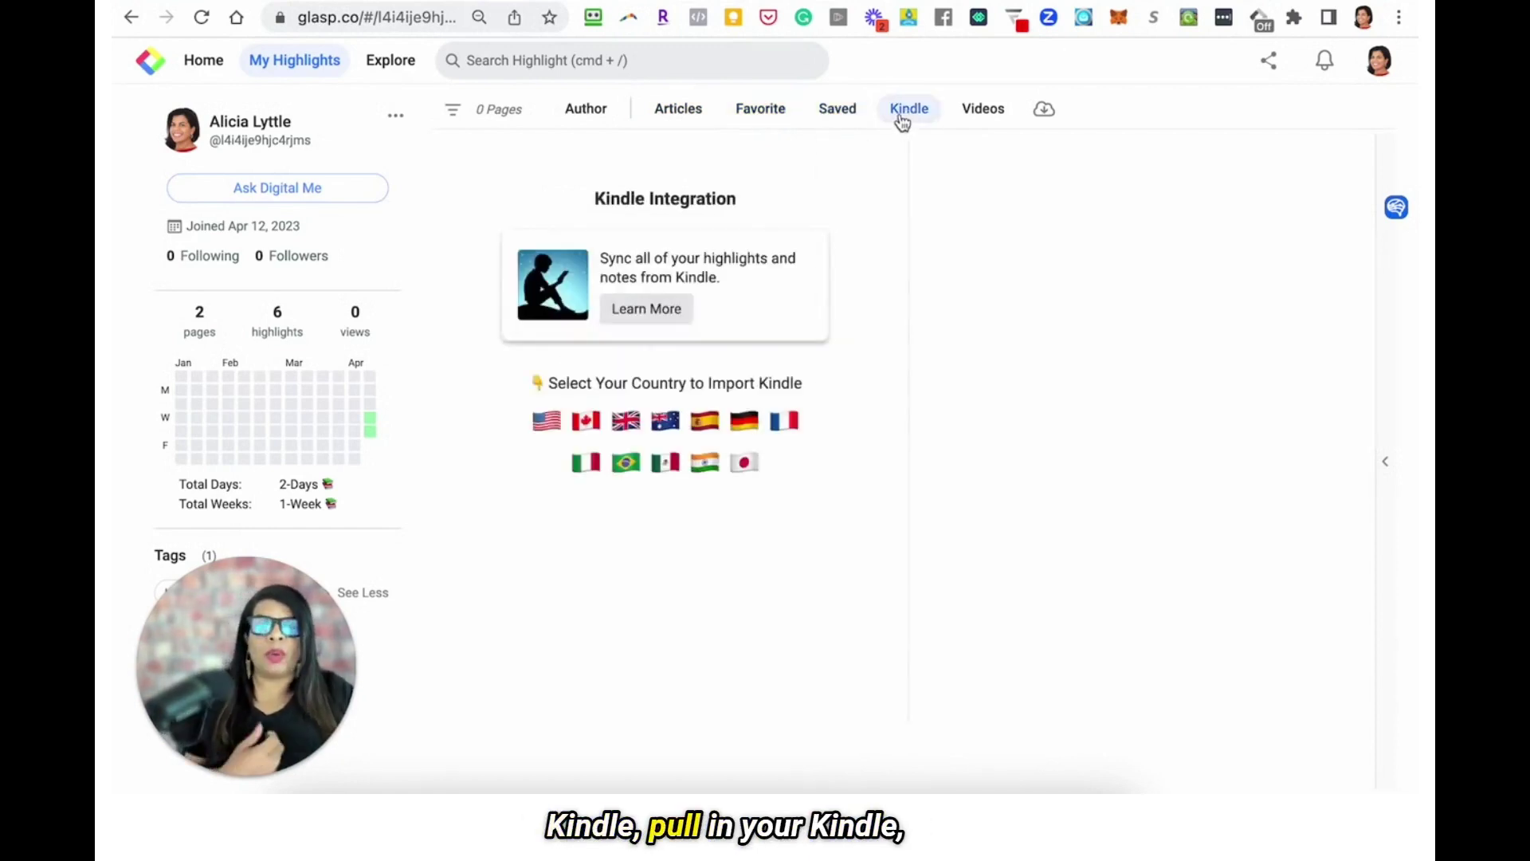
click(977, 115)
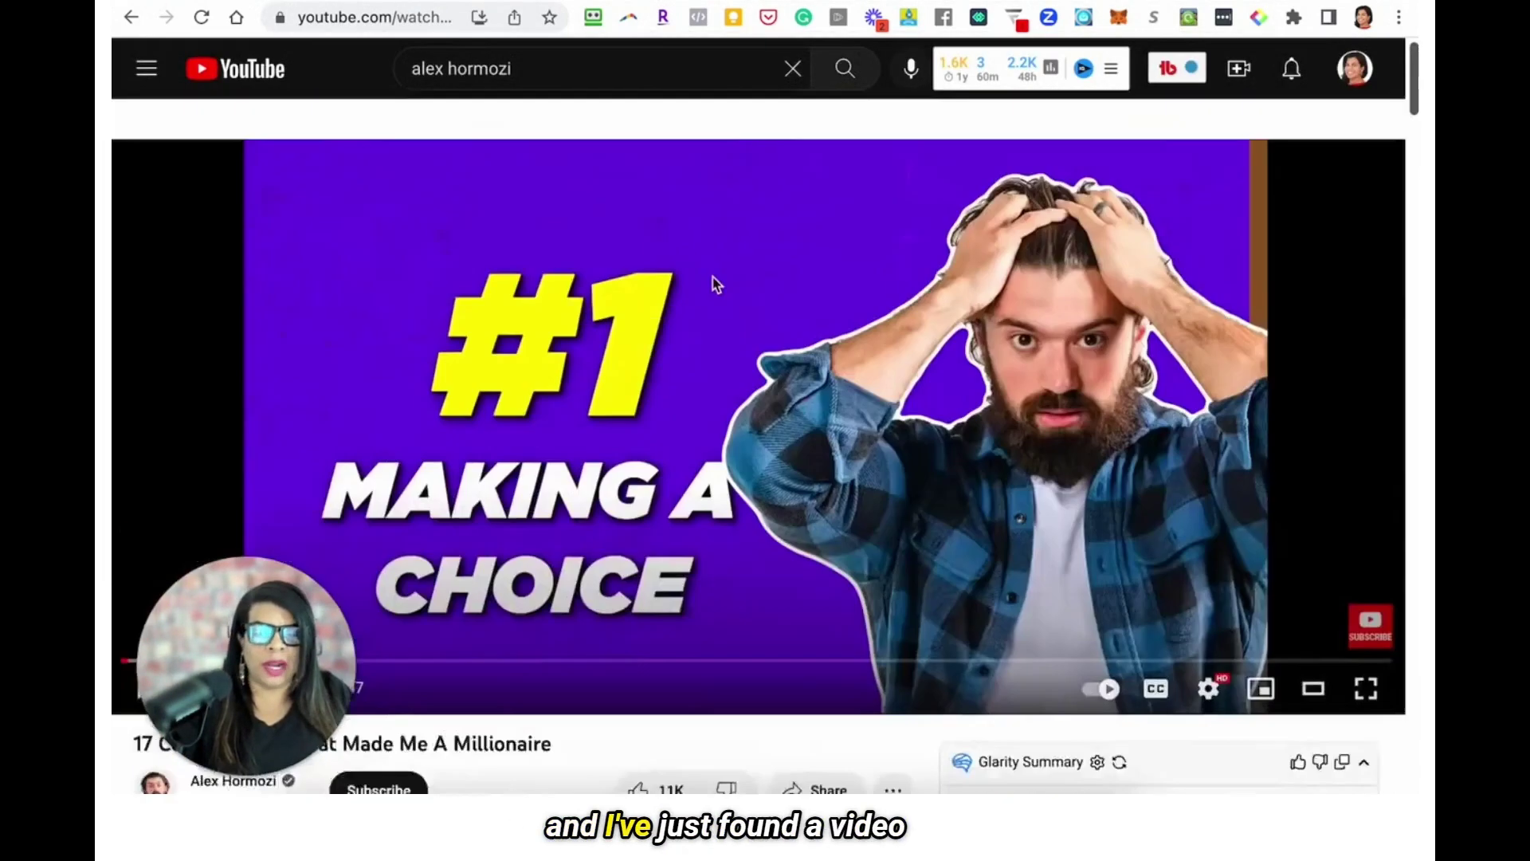
scroll(715, 285, down, 3)
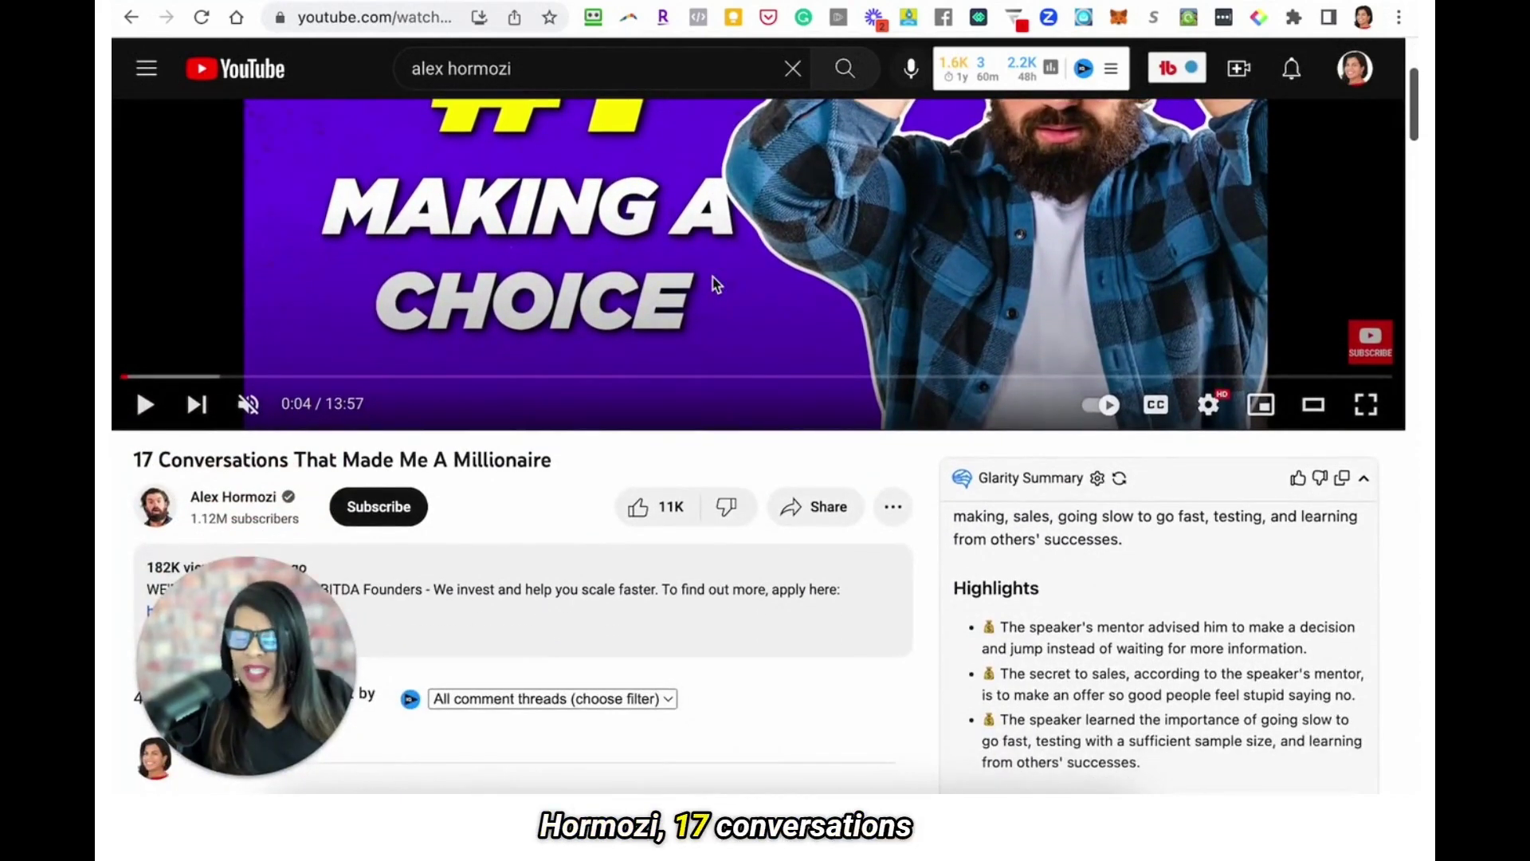
scroll(715, 285, down, 7)
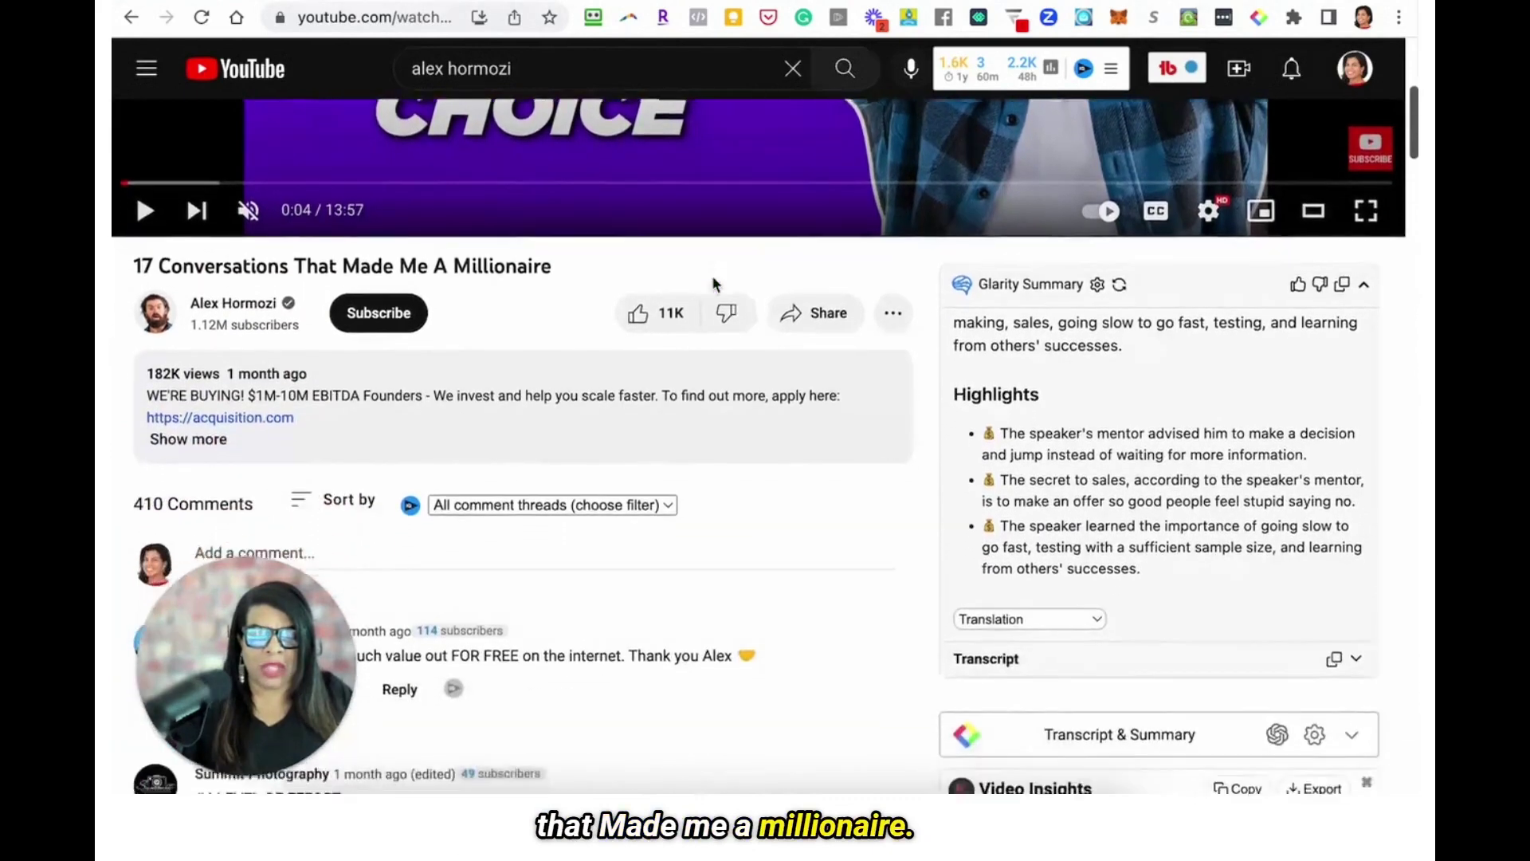
scroll(713, 283, down, 2)
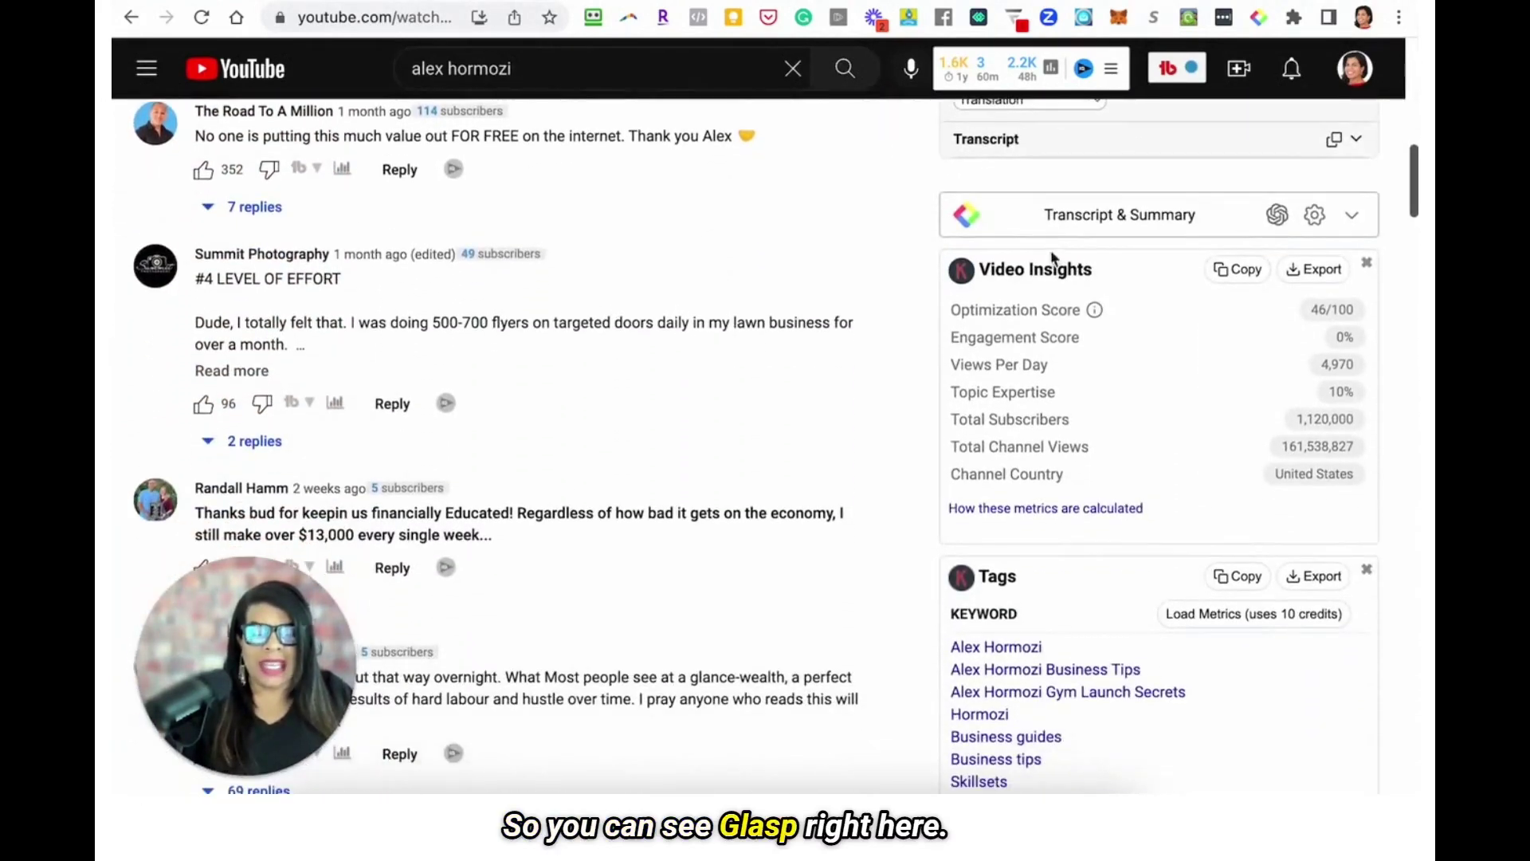
click(1354, 225)
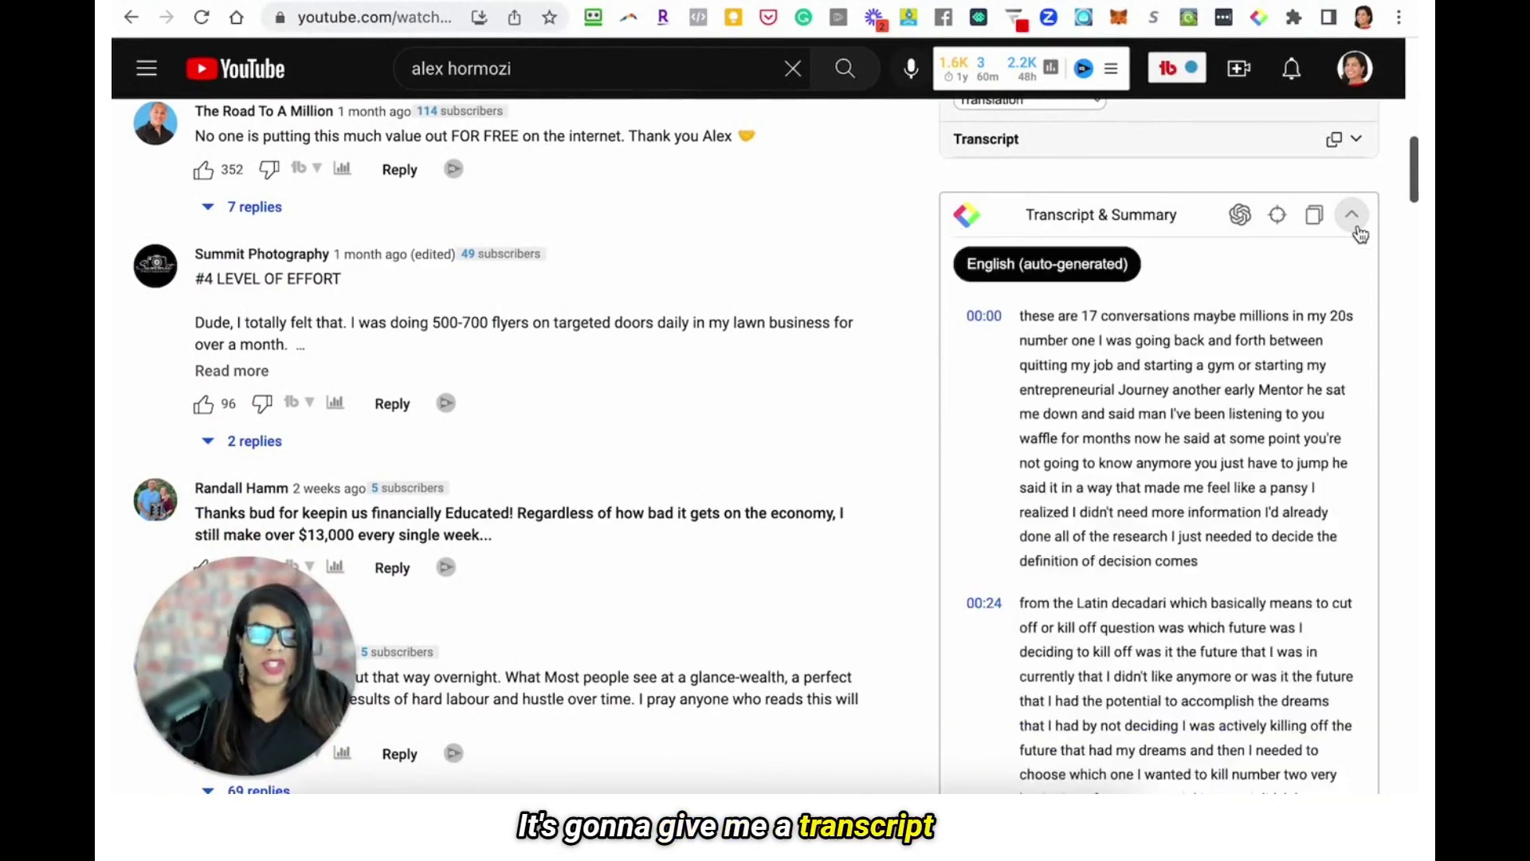
scroll(1275, 527, down, 15)
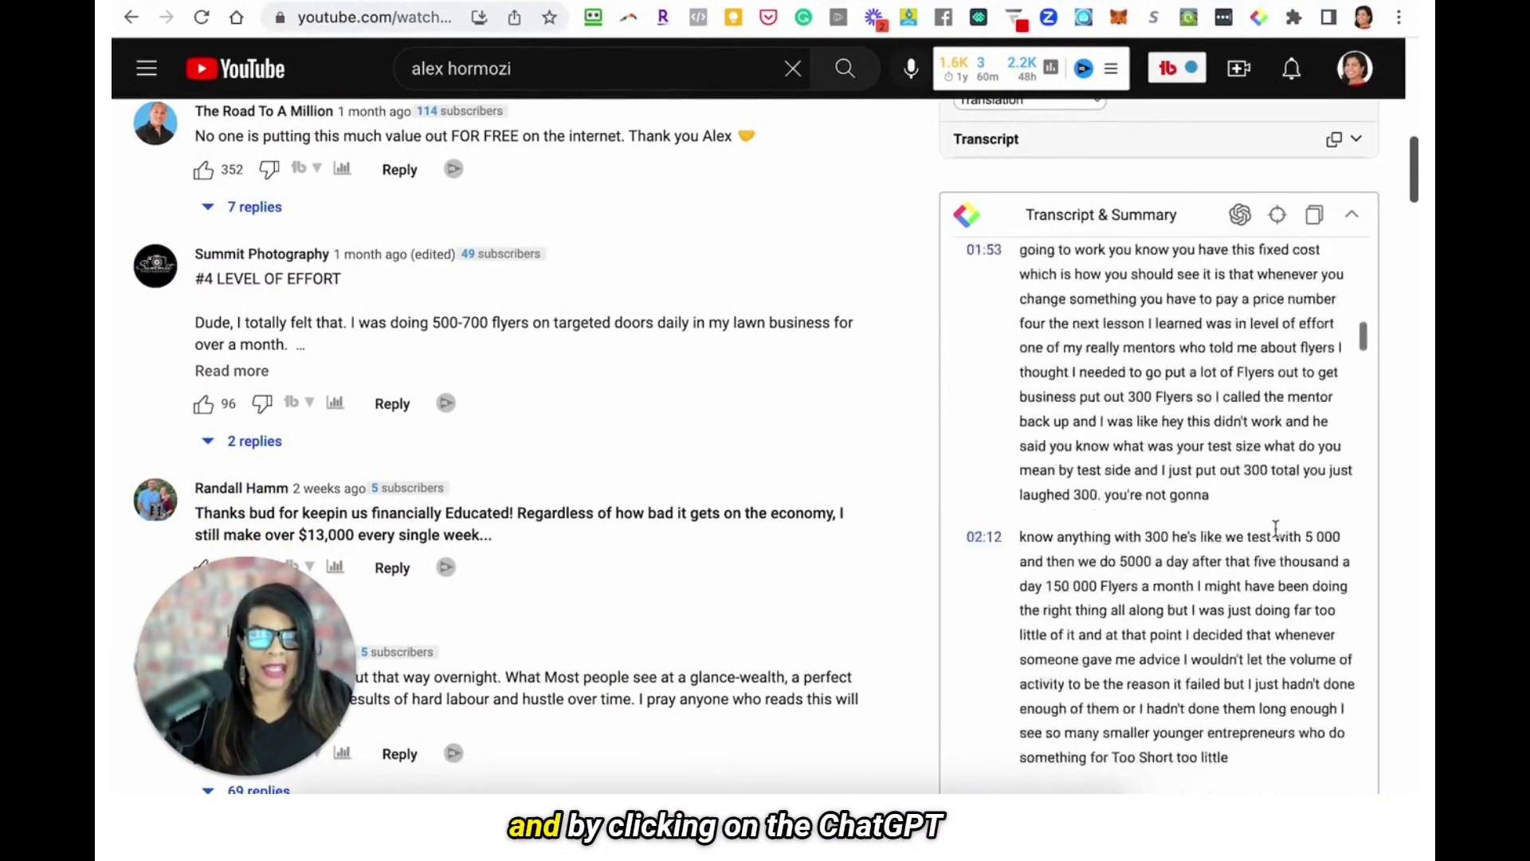
scroll(1275, 534, up, 12)
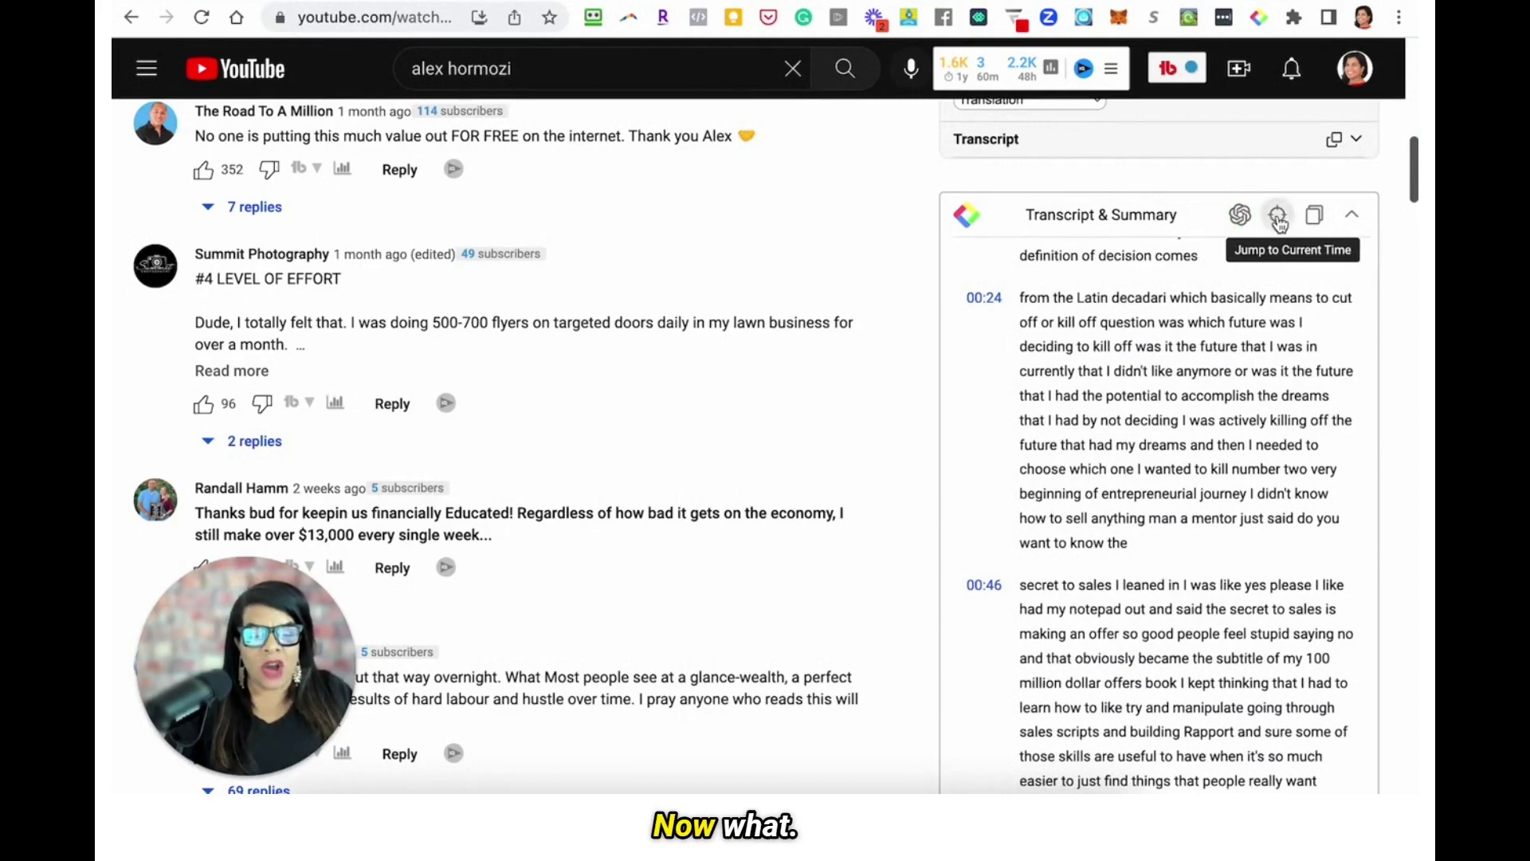
click(1354, 216)
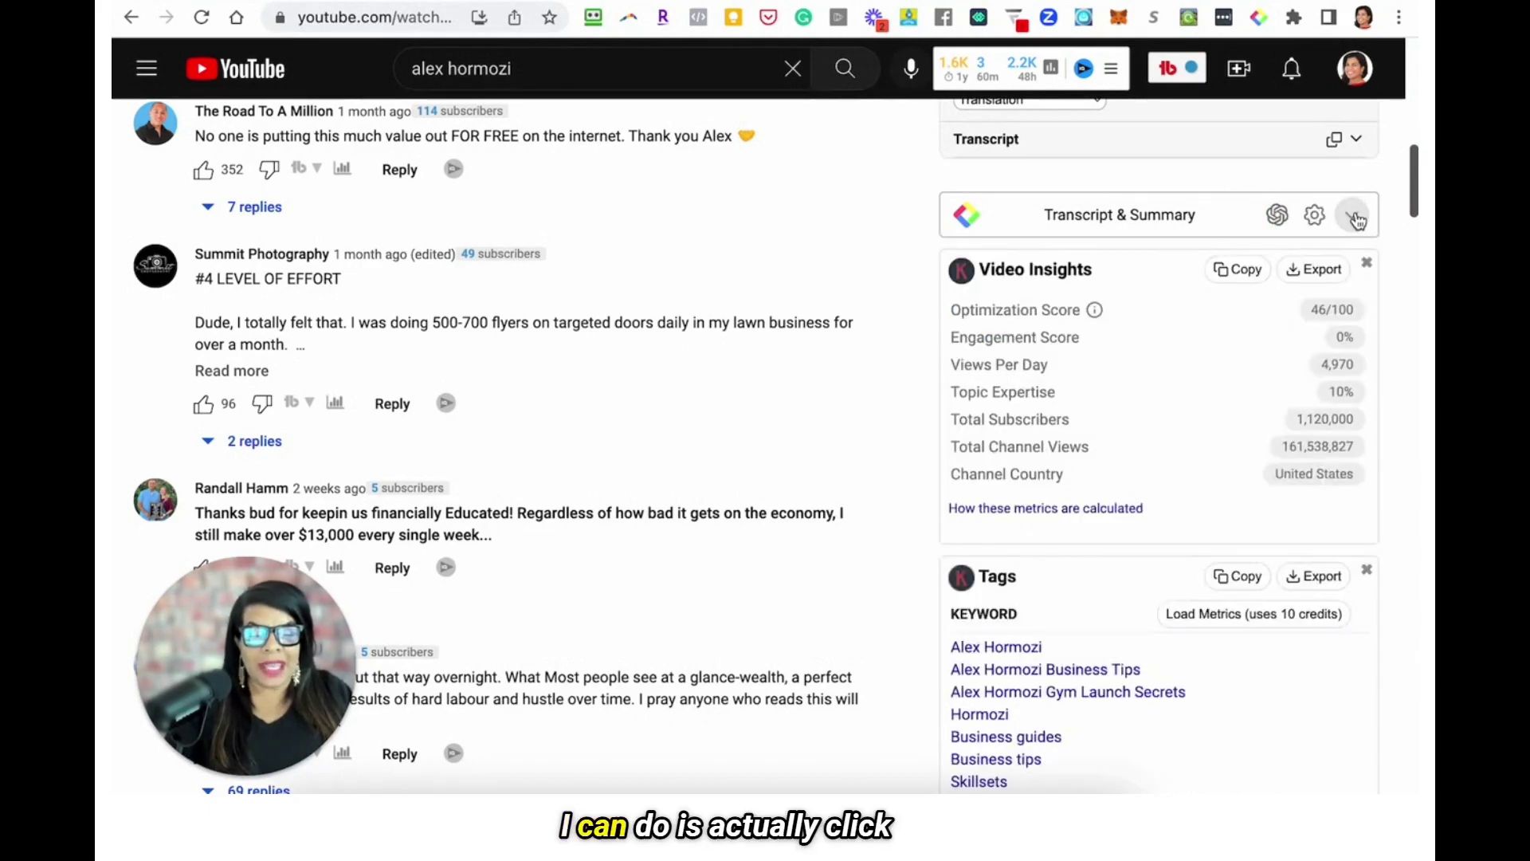
click(1352, 217)
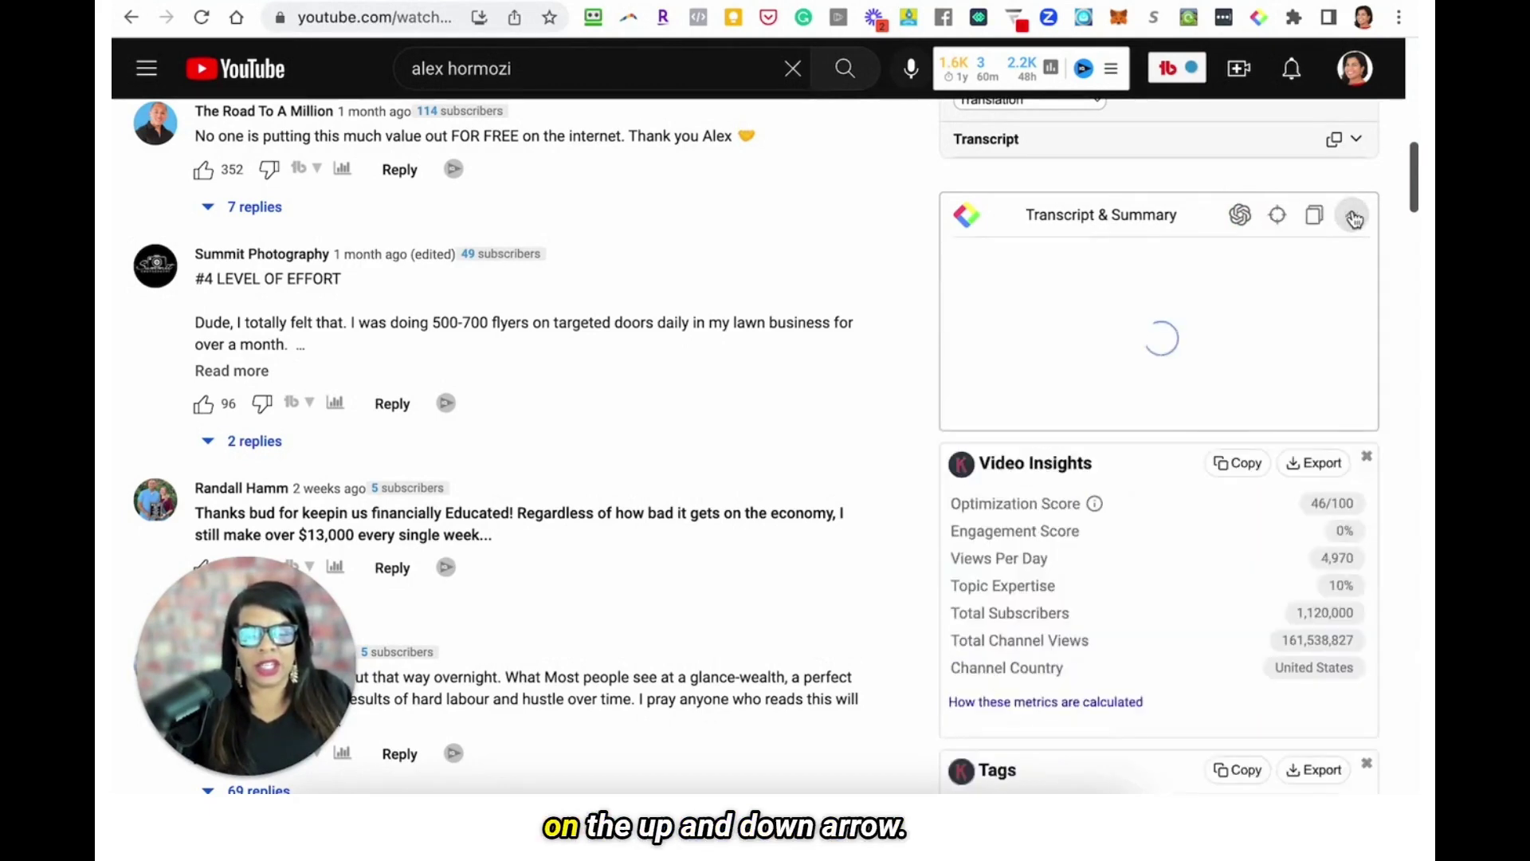
click(1352, 215)
click(1353, 217)
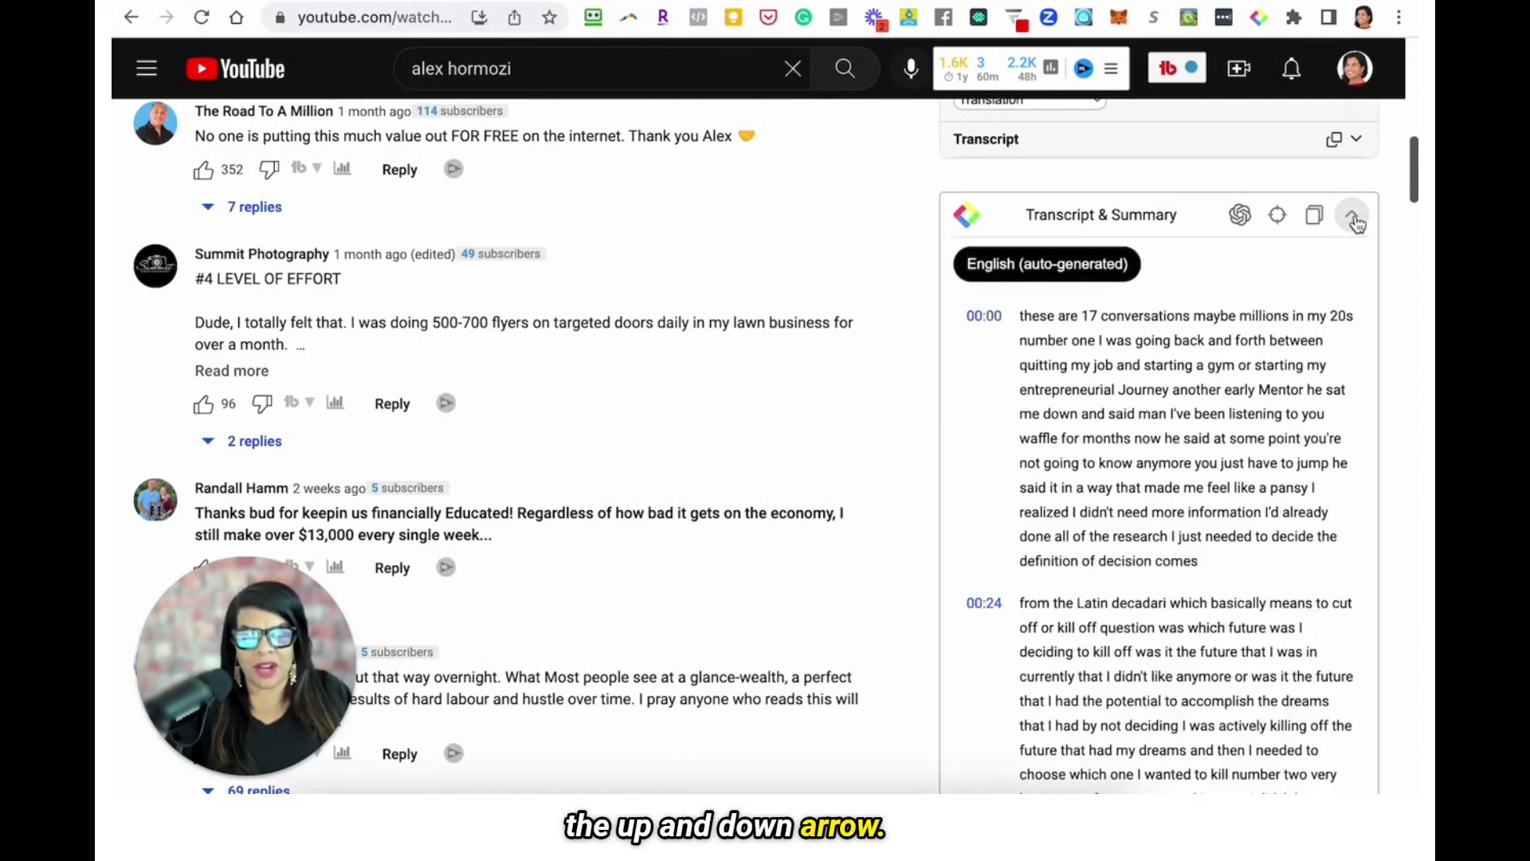
click(1353, 216)
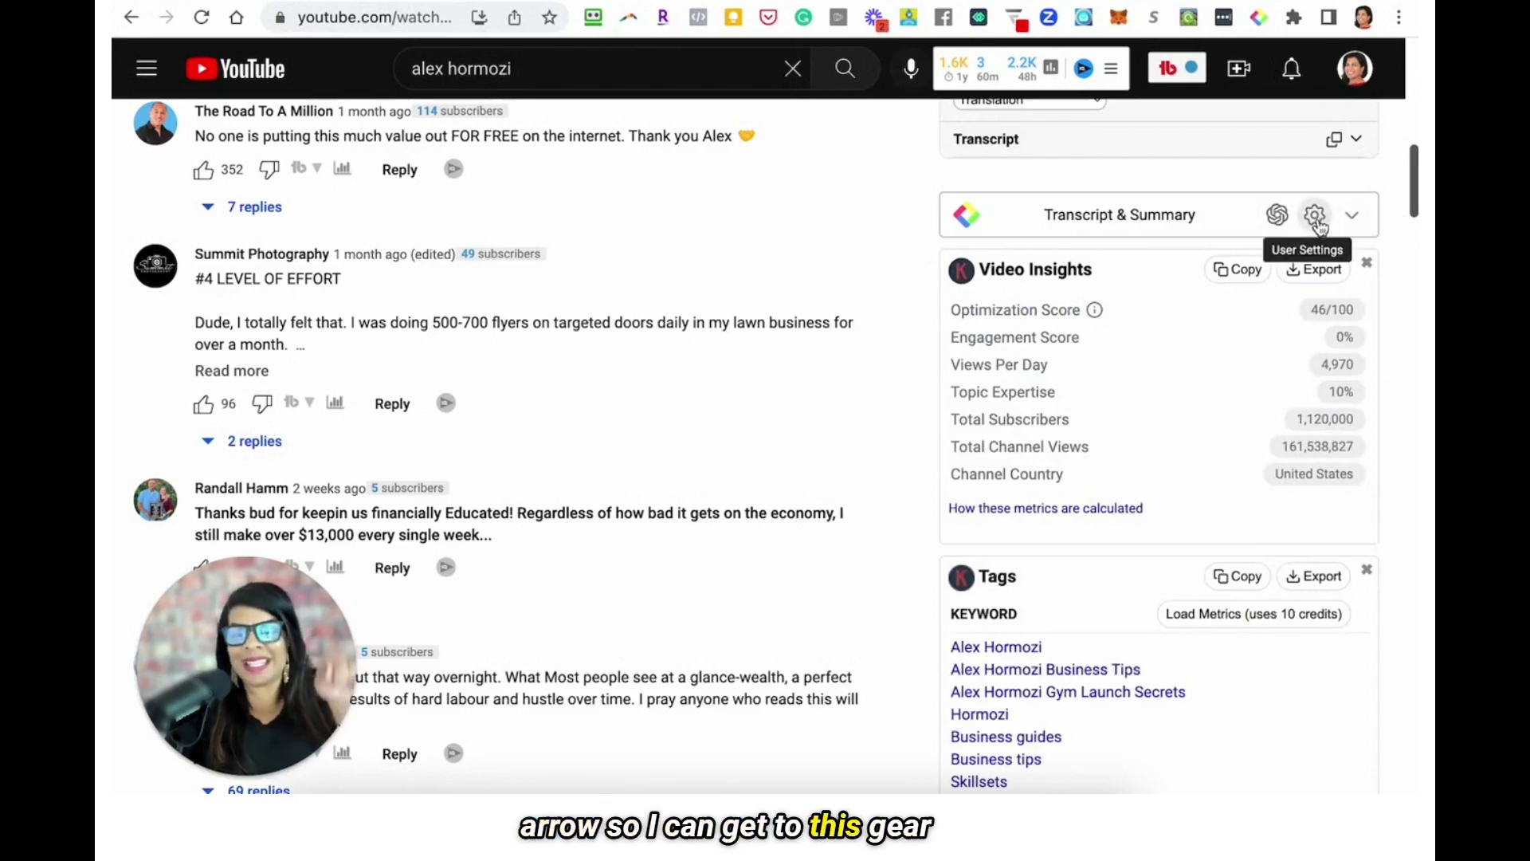
- Open Glasp's user settings and locate the current summary prompt text
click(1315, 216)
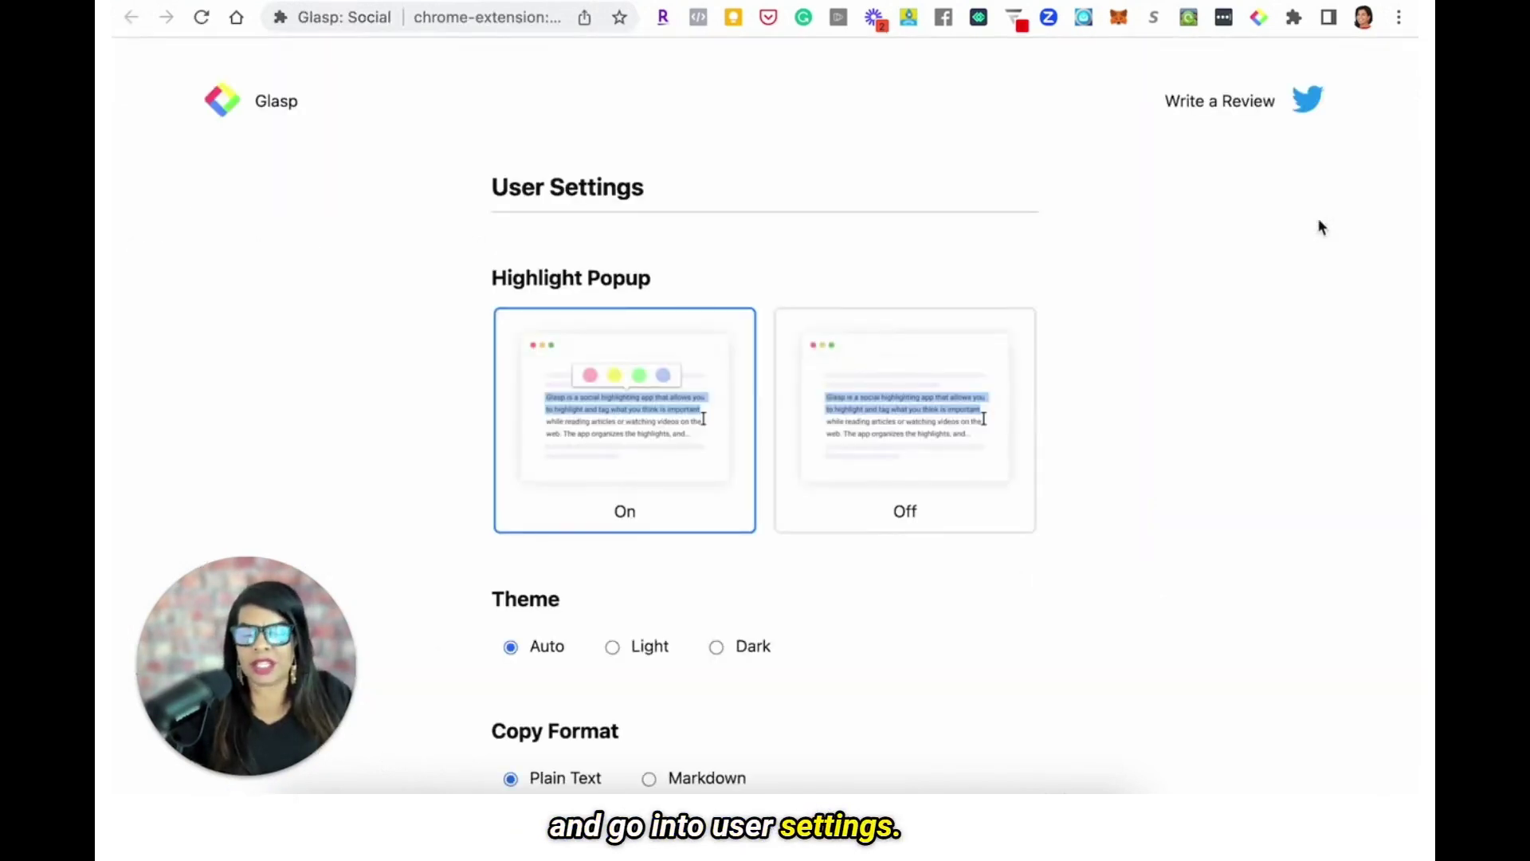
scroll(752, 323, down, 4)
scroll(752, 323, down, 10)
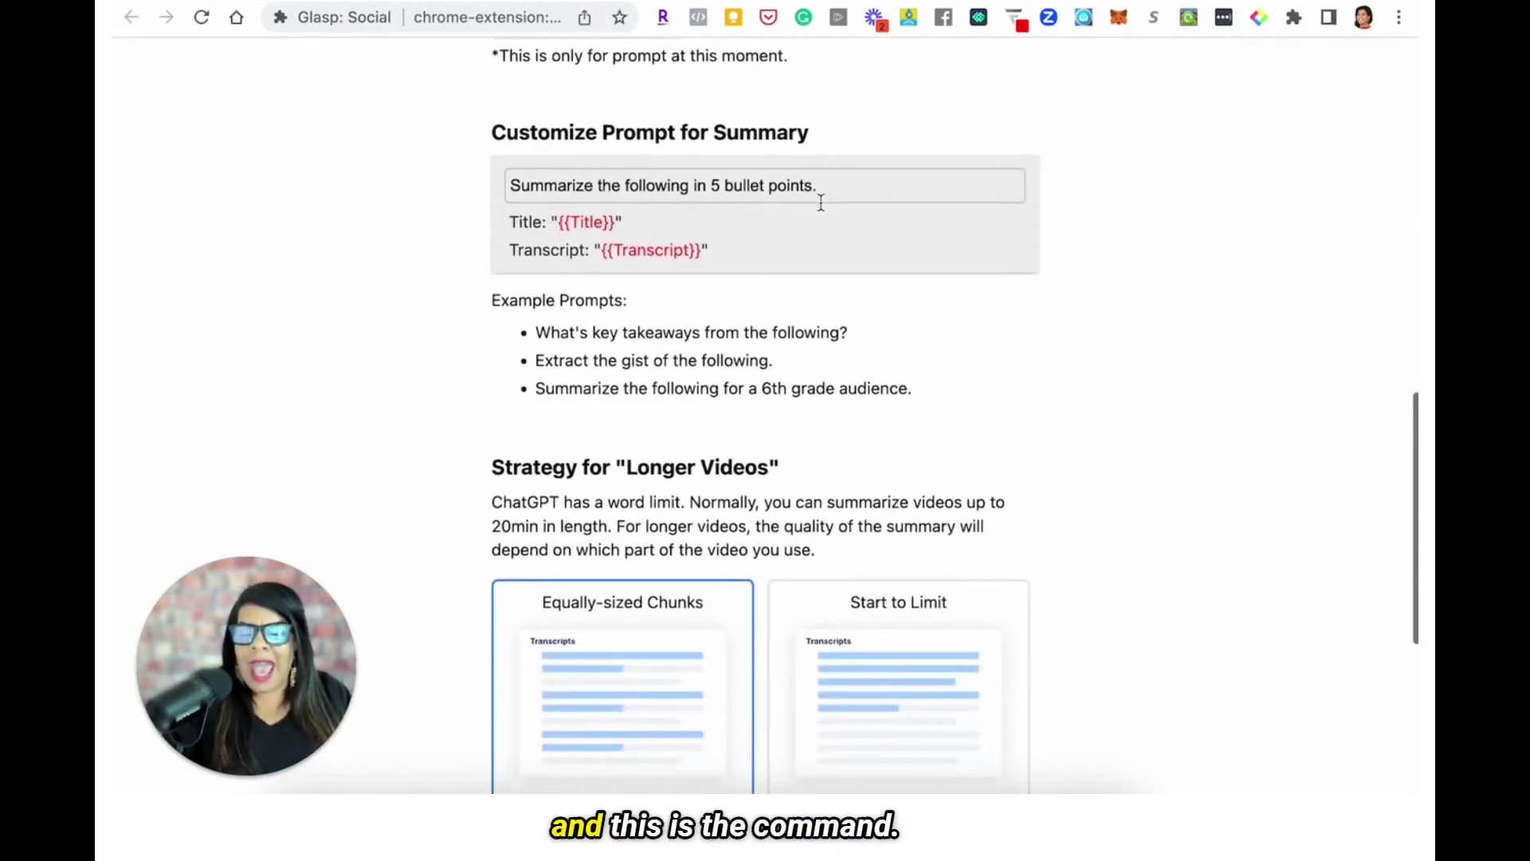
drag(833, 189, 505, 184)
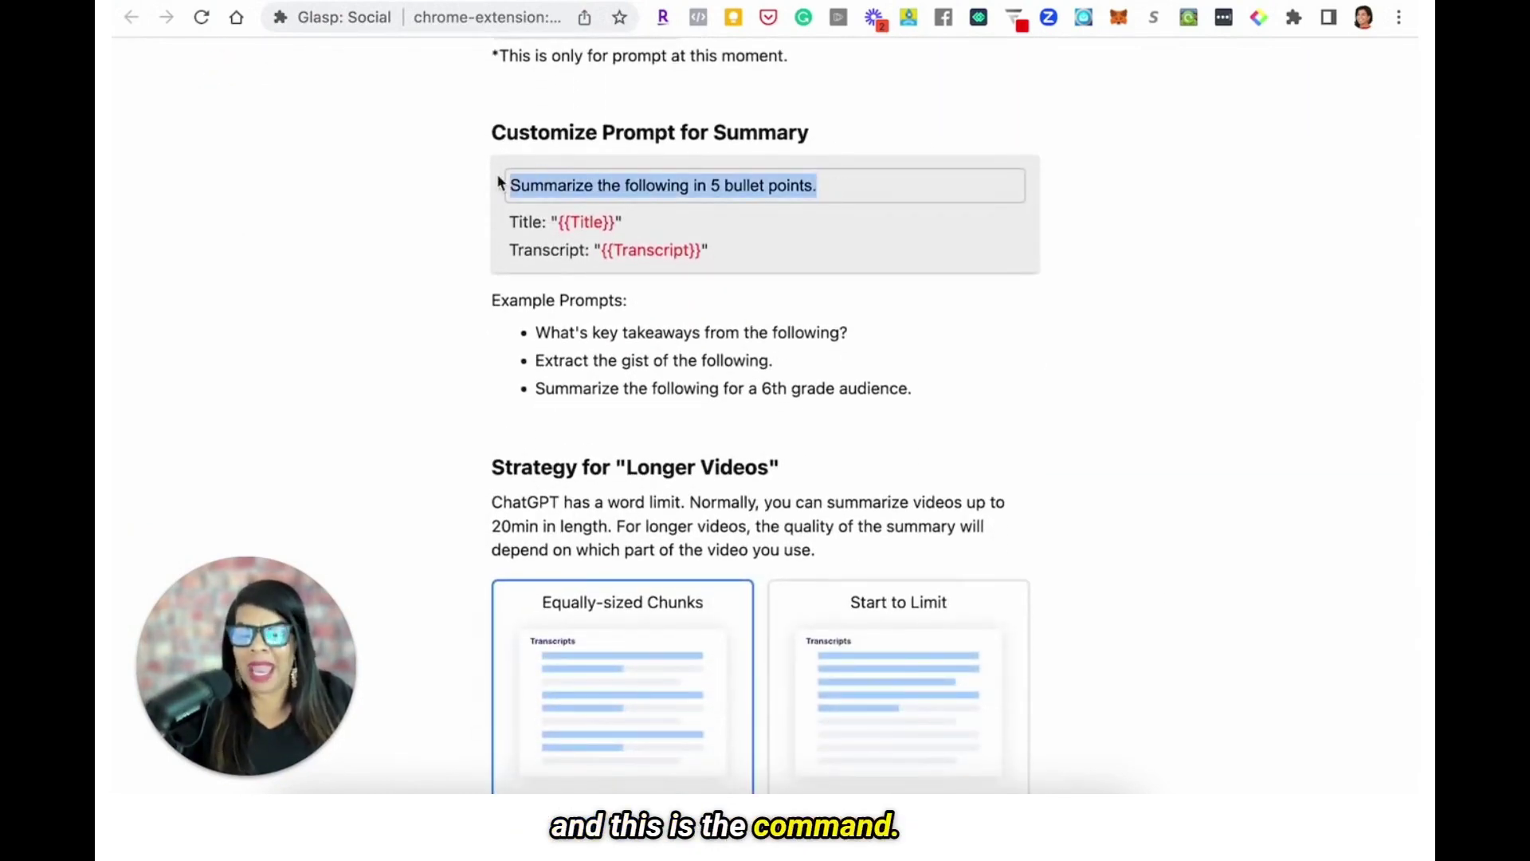
scroll(496, 173, up, 5)
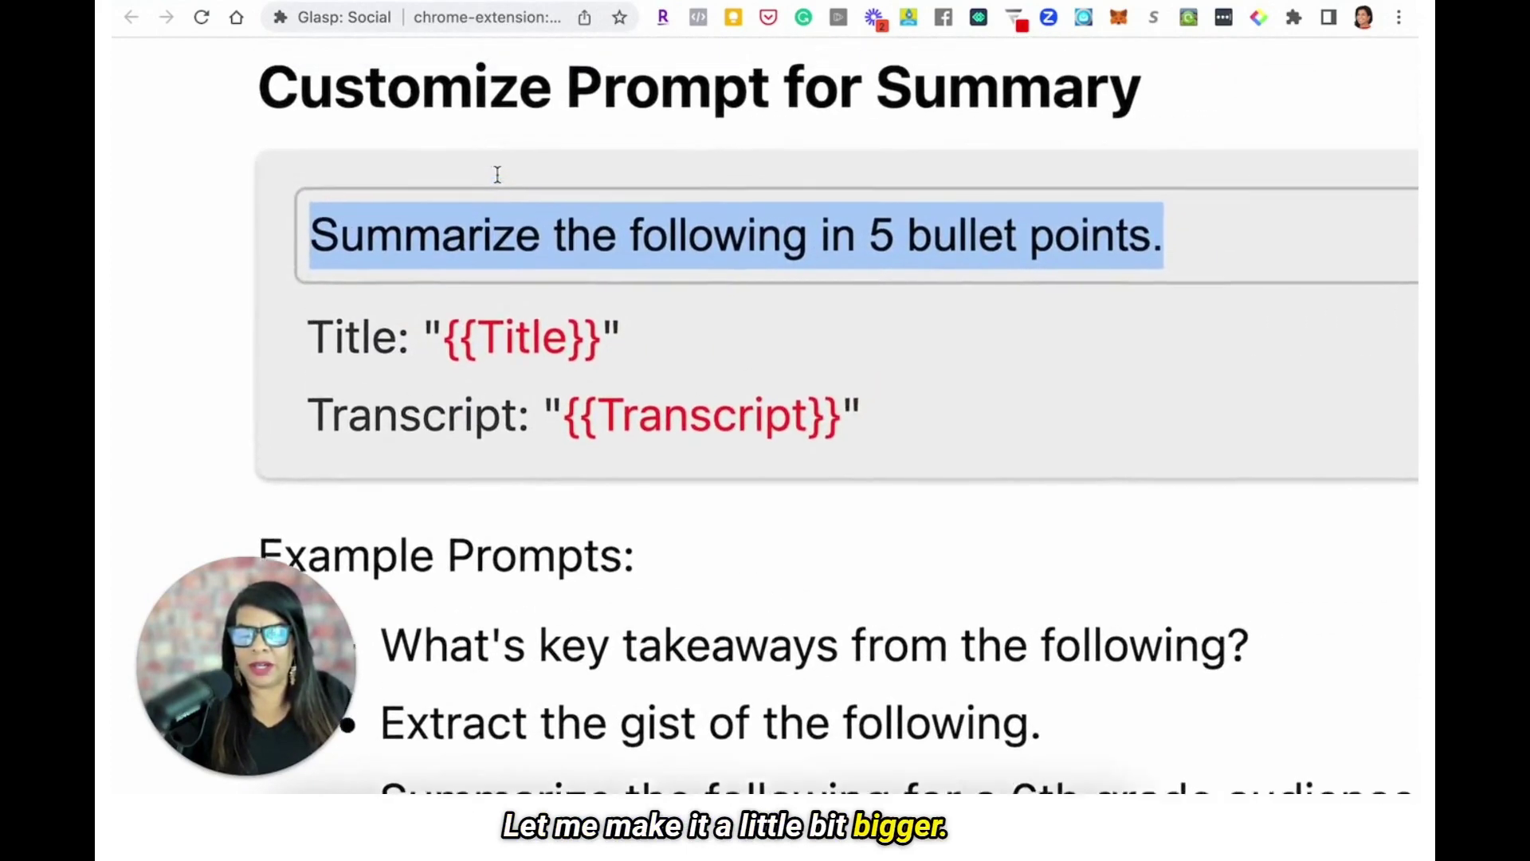
scroll(497, 174, right, 2)
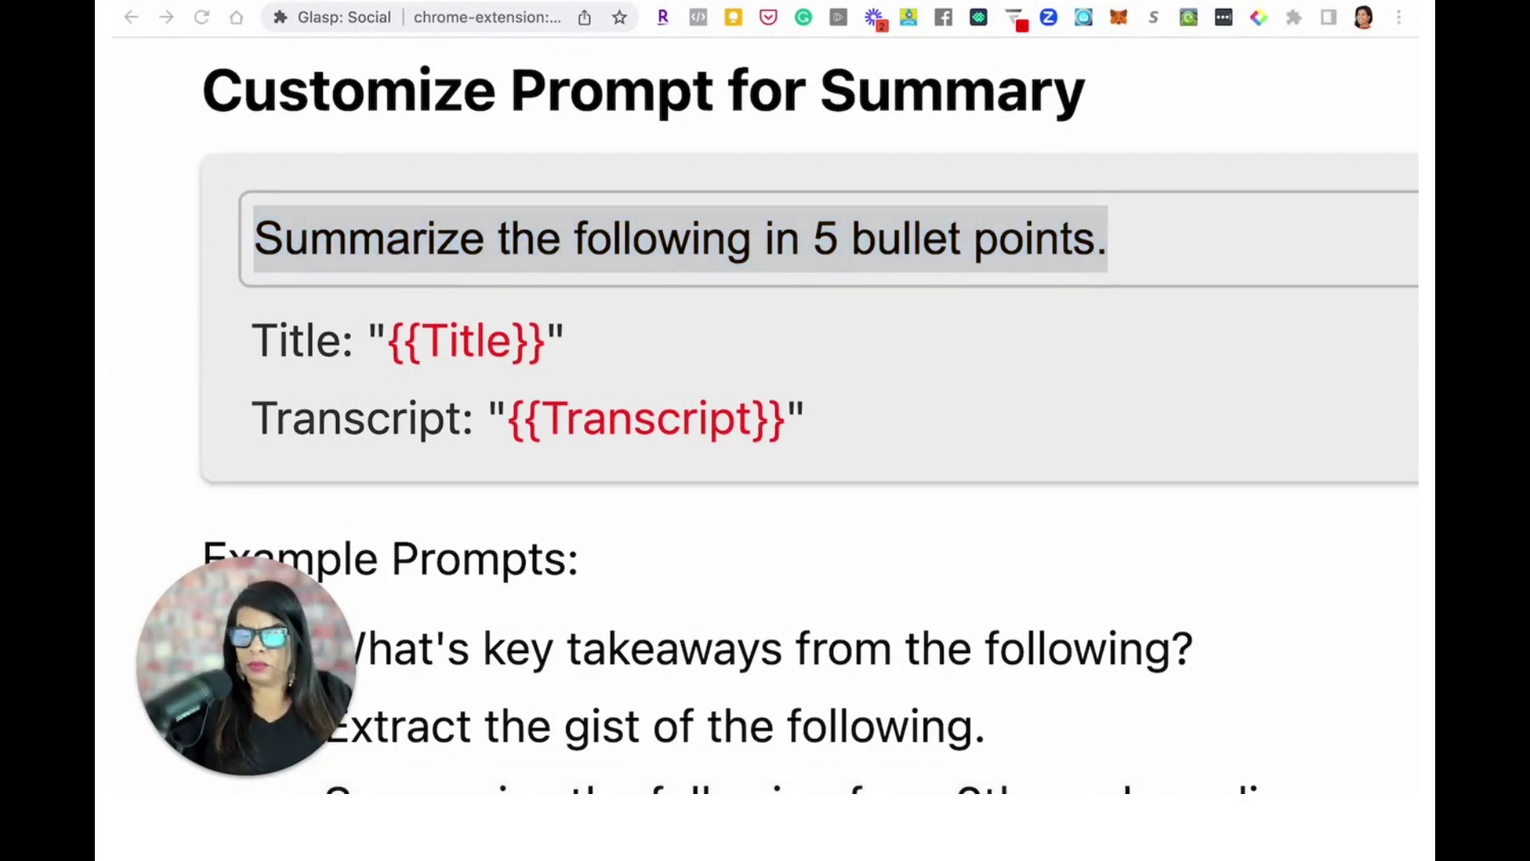
- Replace the summary prompt with the pasted casual YouTube comment prompt
triple_click(1129, 241)
click(1103, 239)
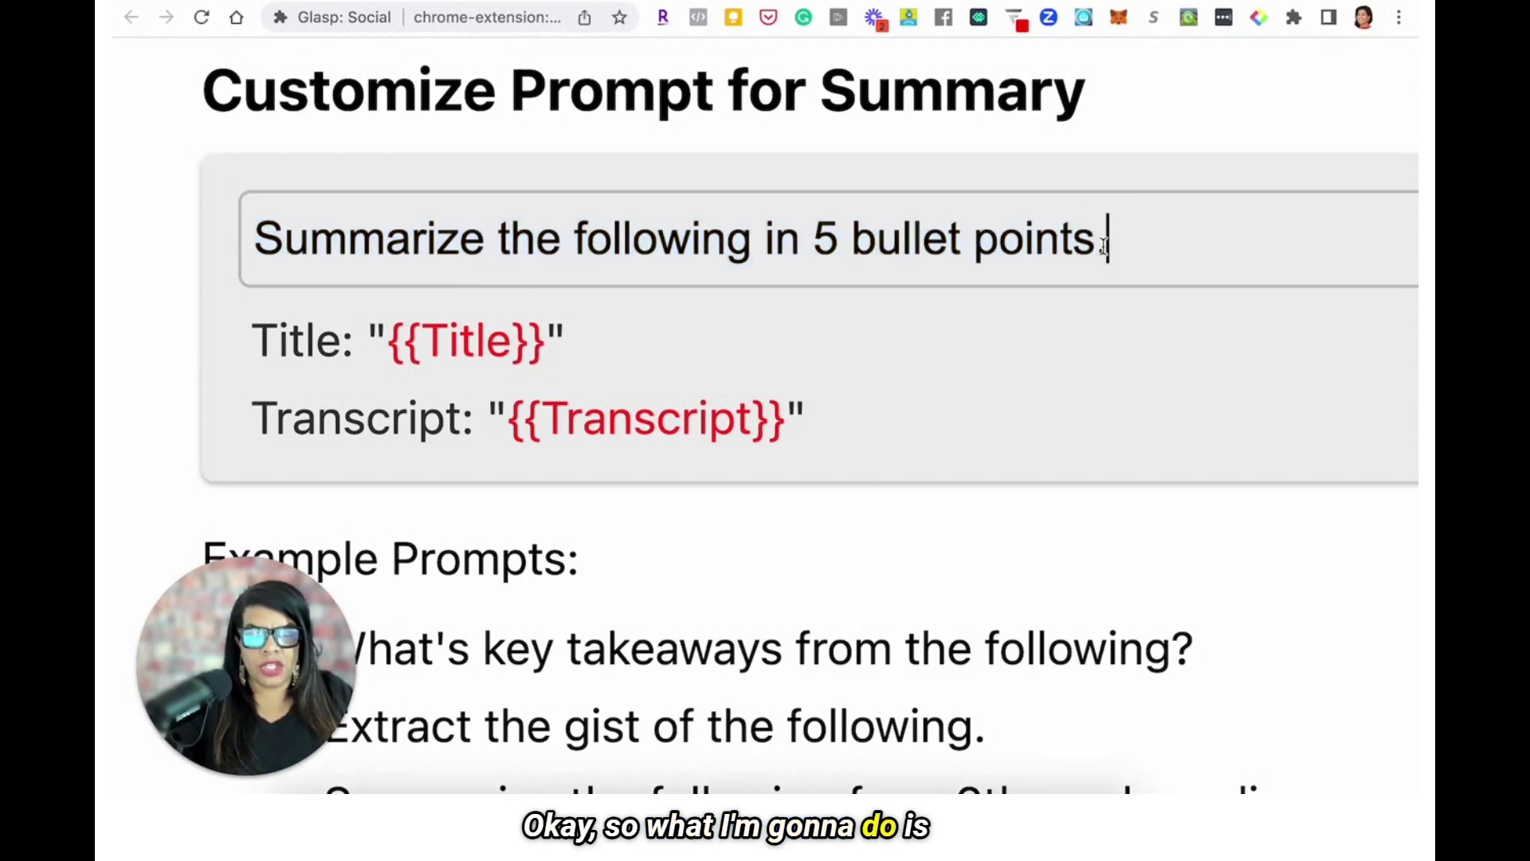
drag(1097, 239, 246, 238)
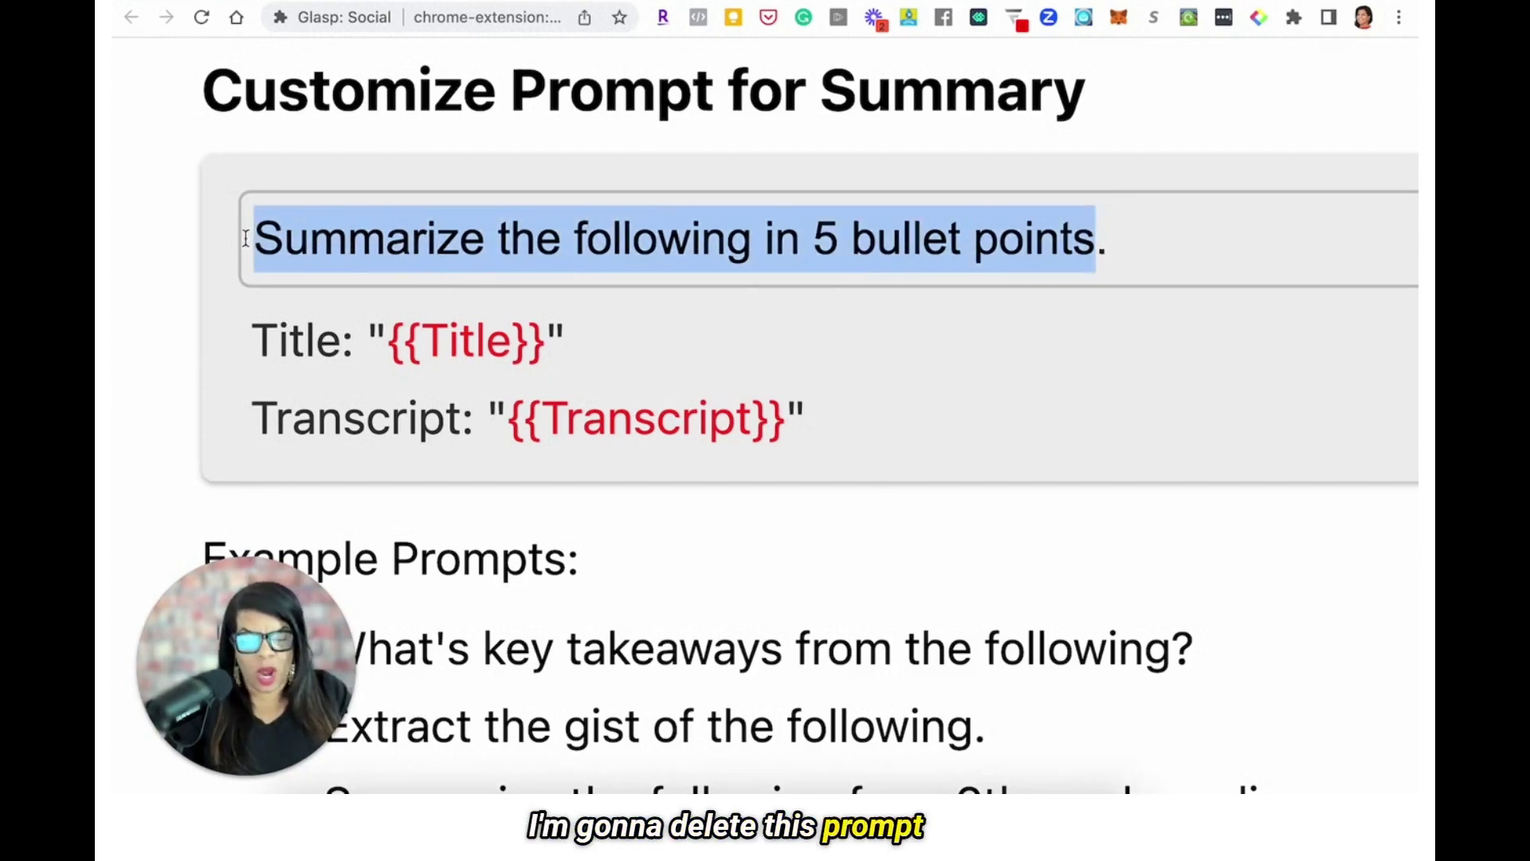
key(BackSpace)
key(super+v)
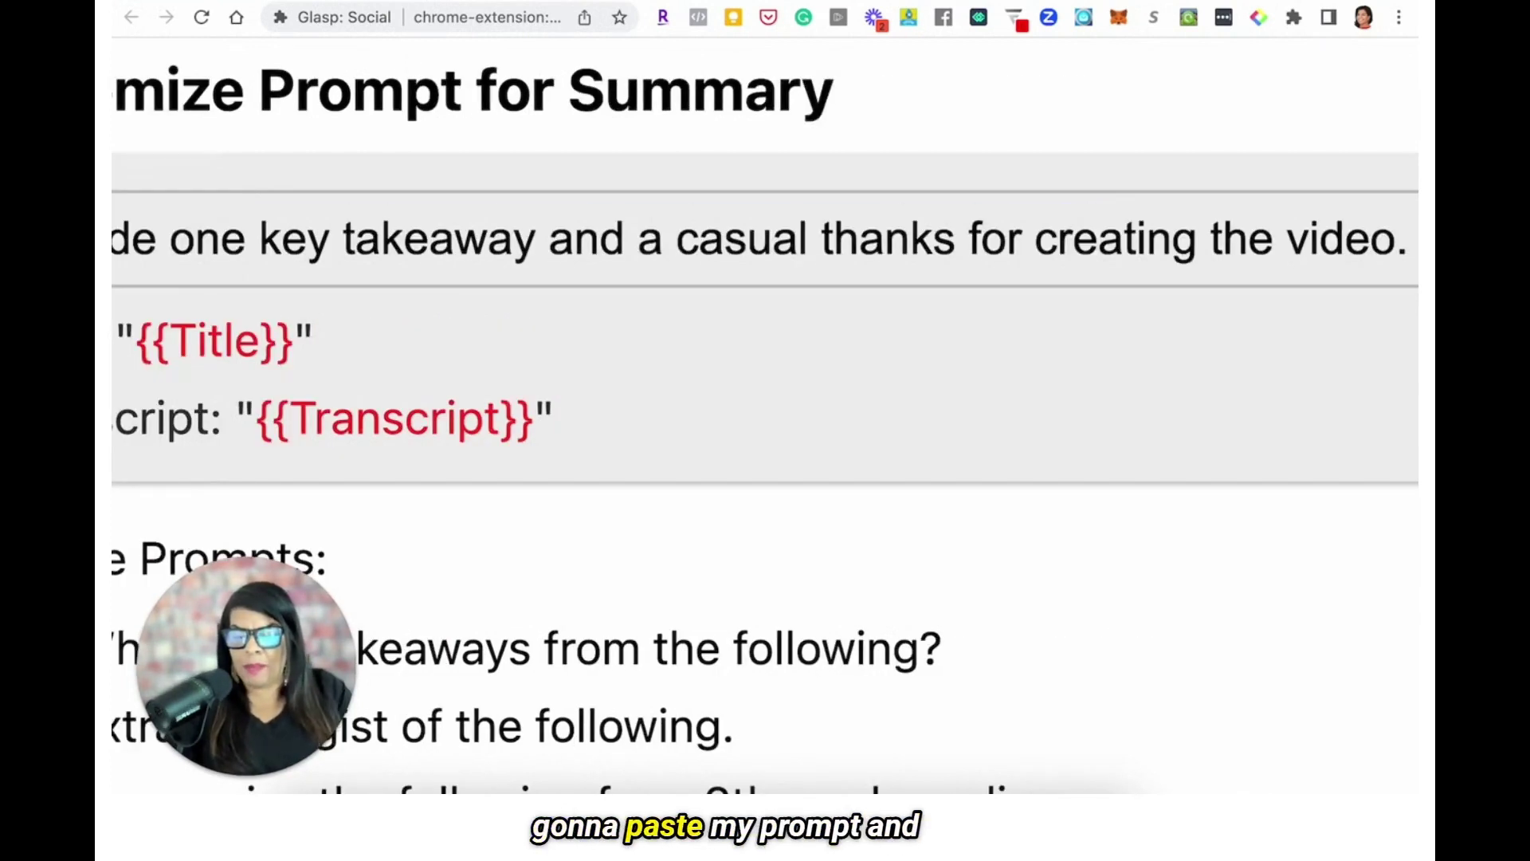
- Remove the duplicate trailing period from the end of the new prompt
scroll(436, 247, left, 15)
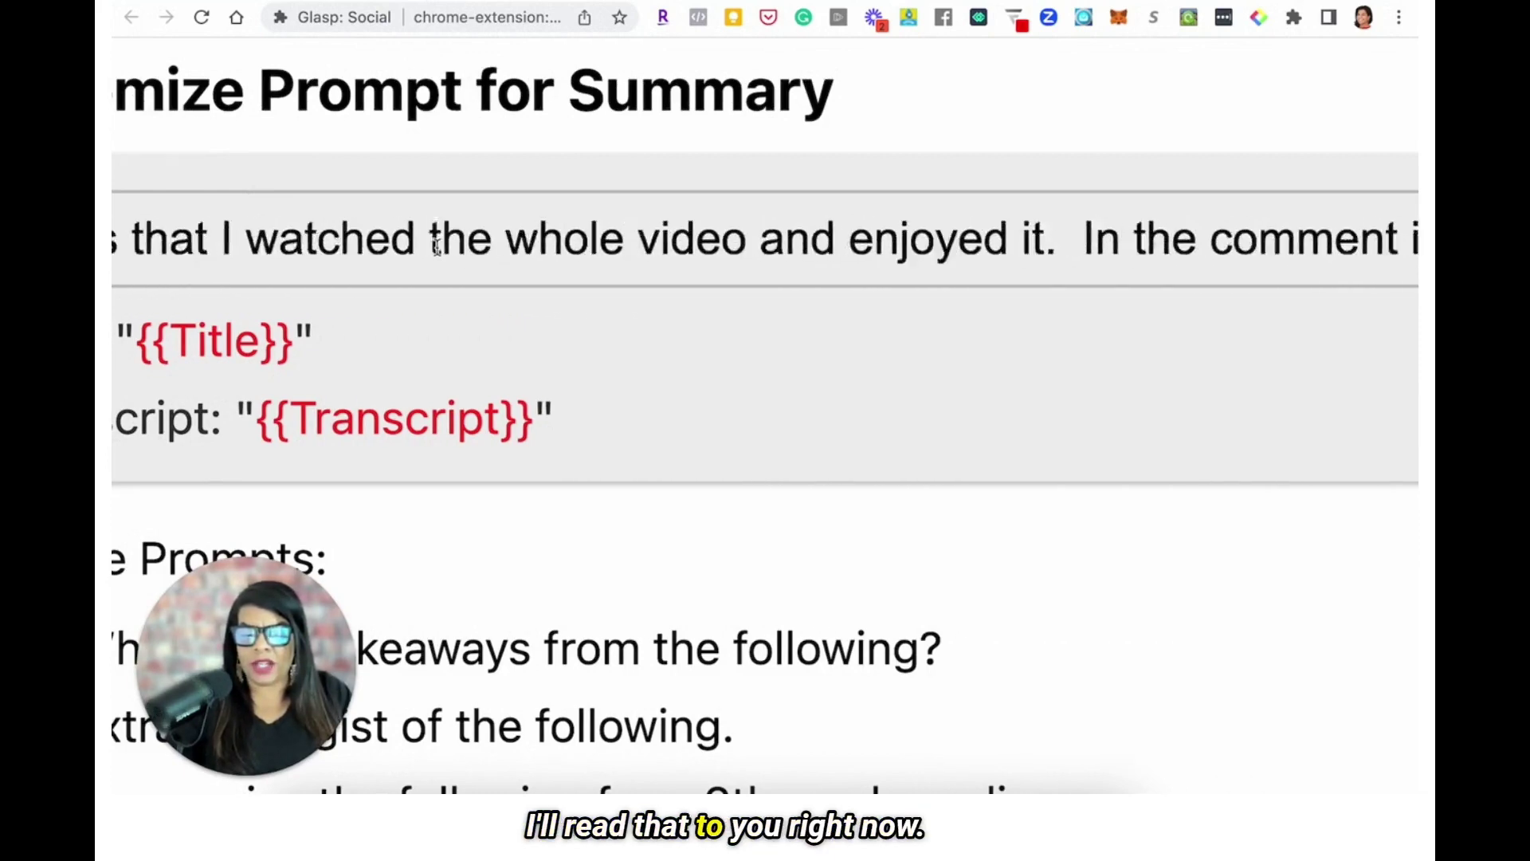
scroll(437, 247, left, 5)
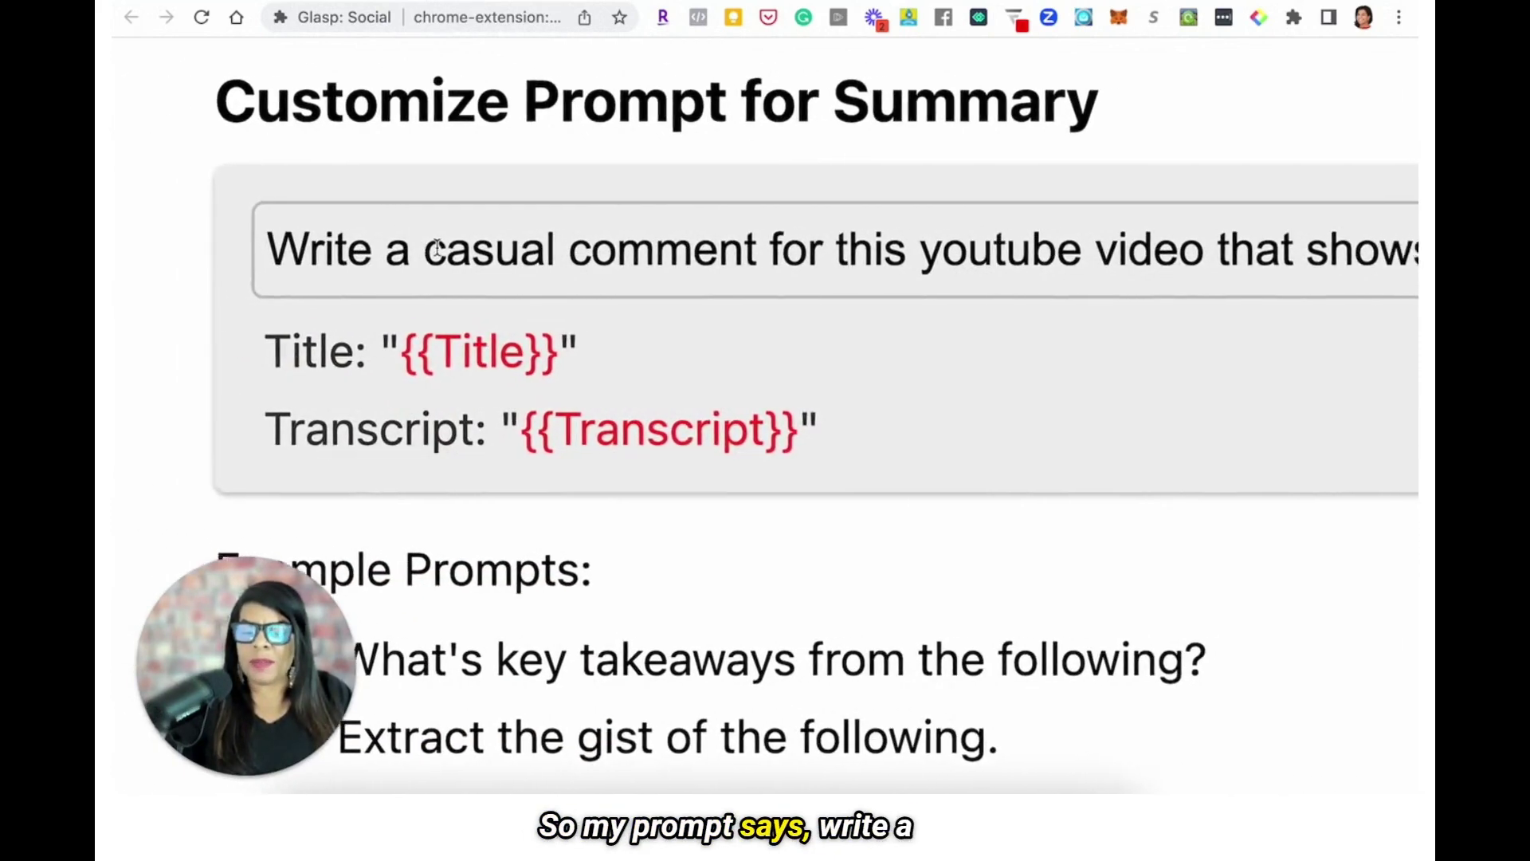
scroll(710, 231, right, 10)
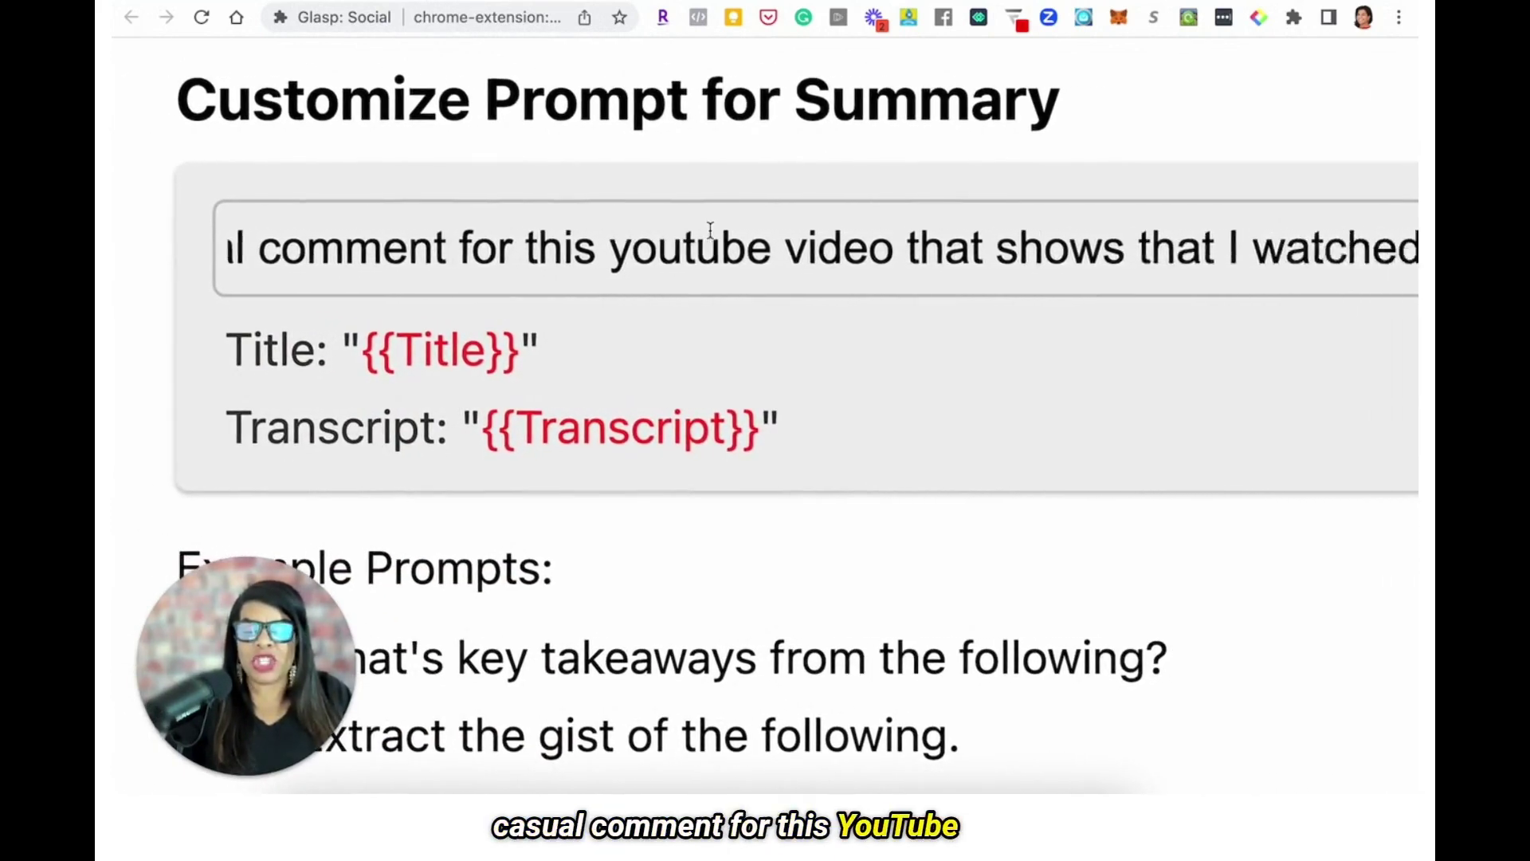
scroll(710, 231, right, 6)
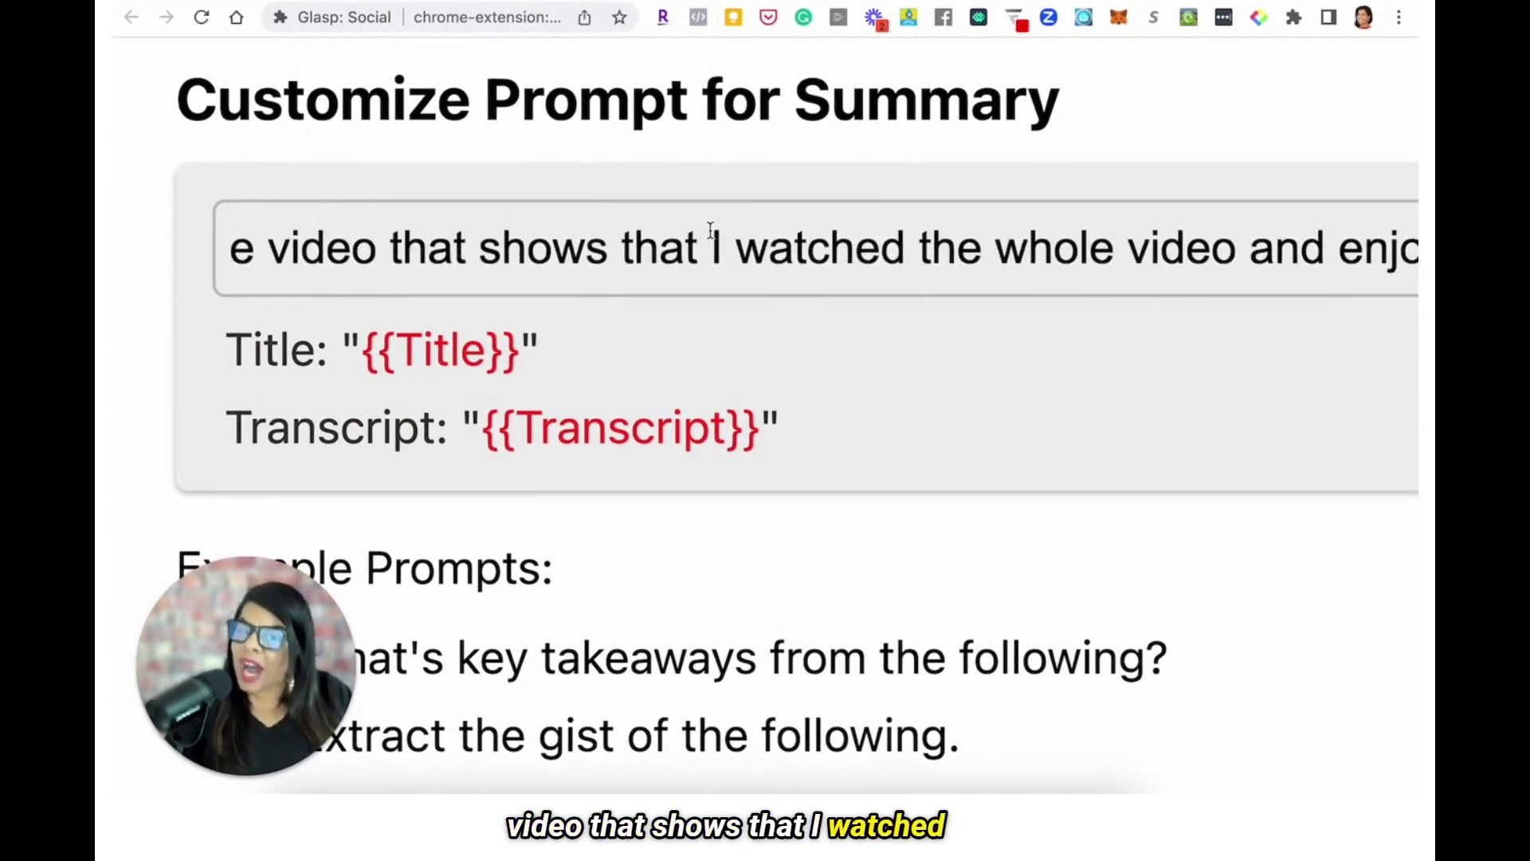
scroll(710, 231, right, 2)
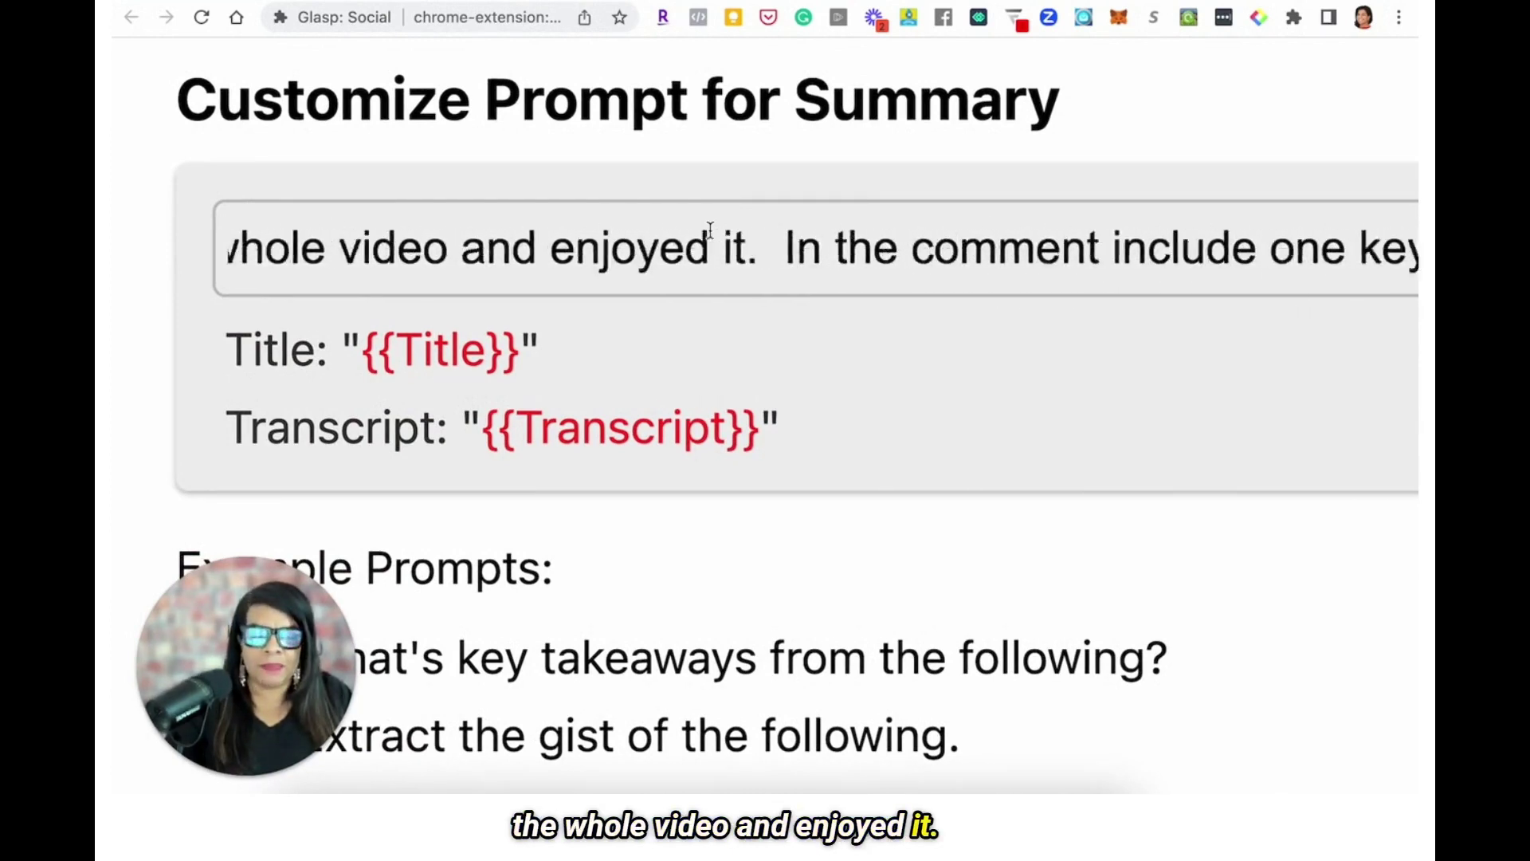
scroll(710, 231, right, 5)
scroll(710, 231, right, 6)
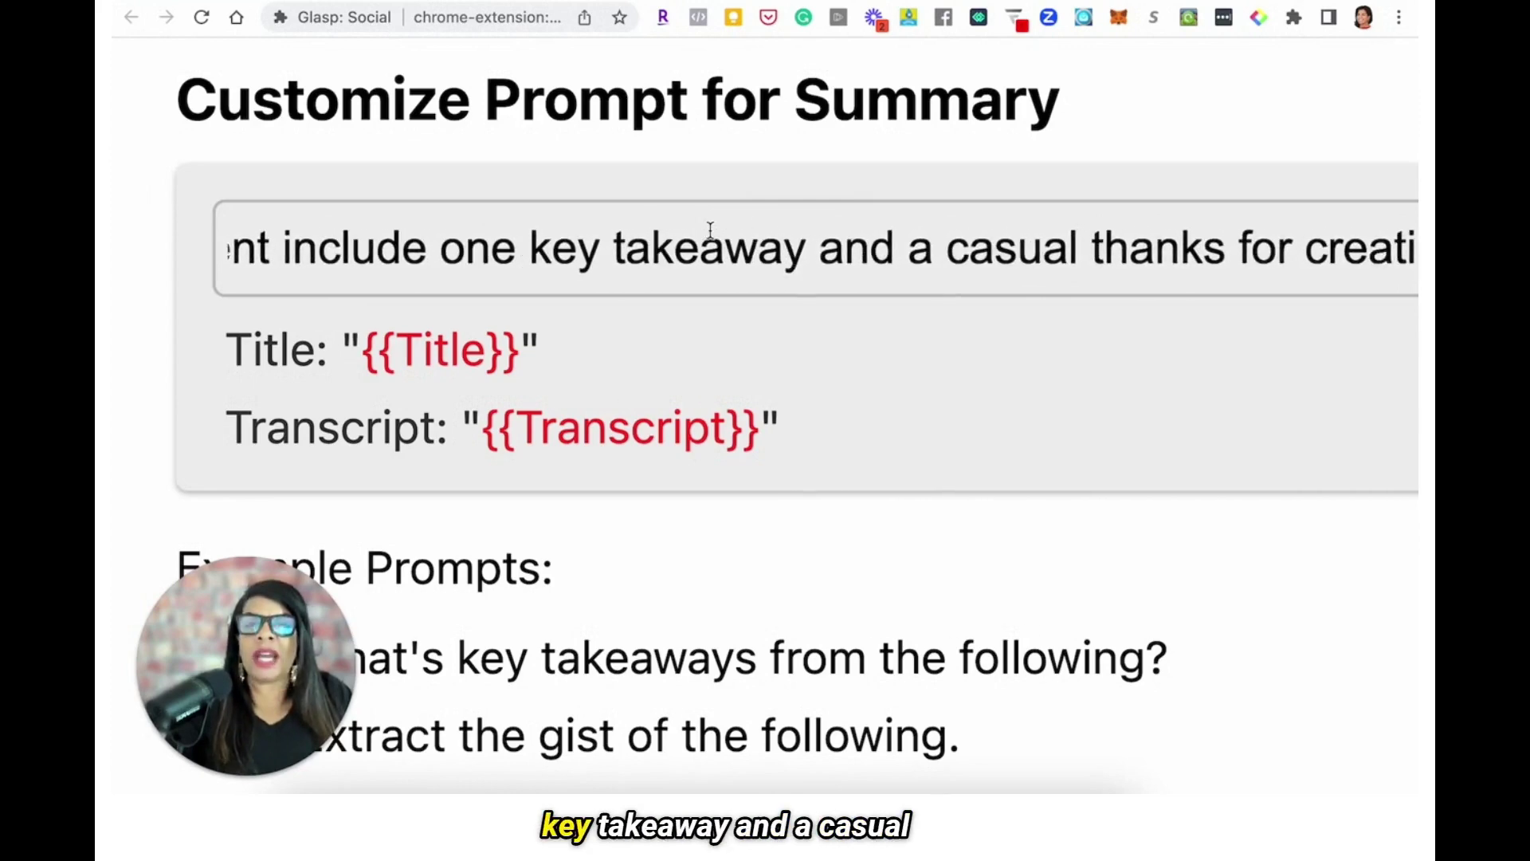
scroll(710, 231, right, 1)
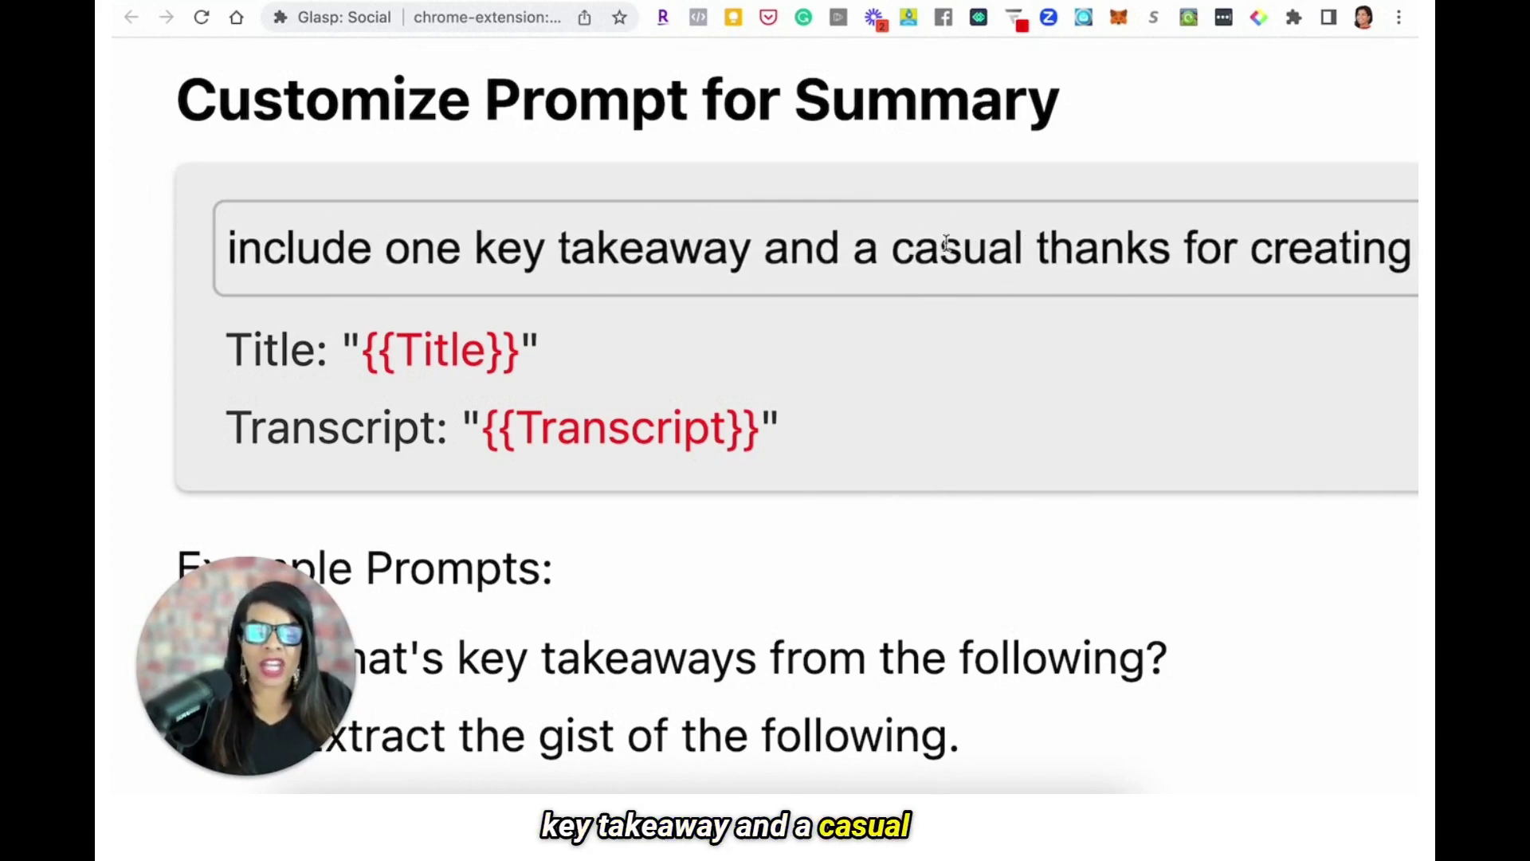
scroll(874, 224, right, 10)
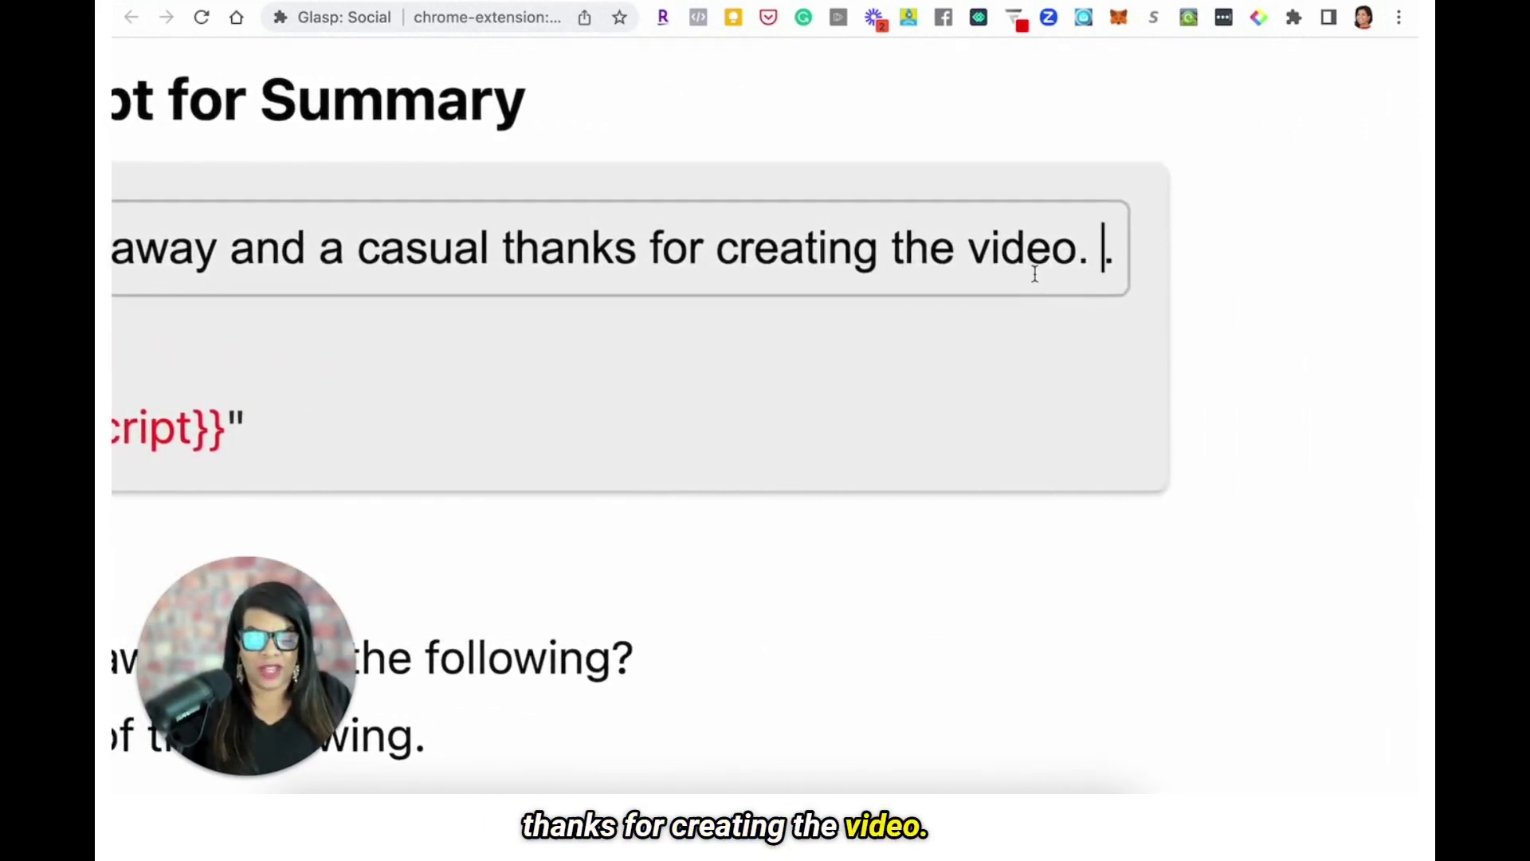
key(BackSpace)
- Review the rest of the extension settings page, then close the tab
scroll(874, 247, left, 10)
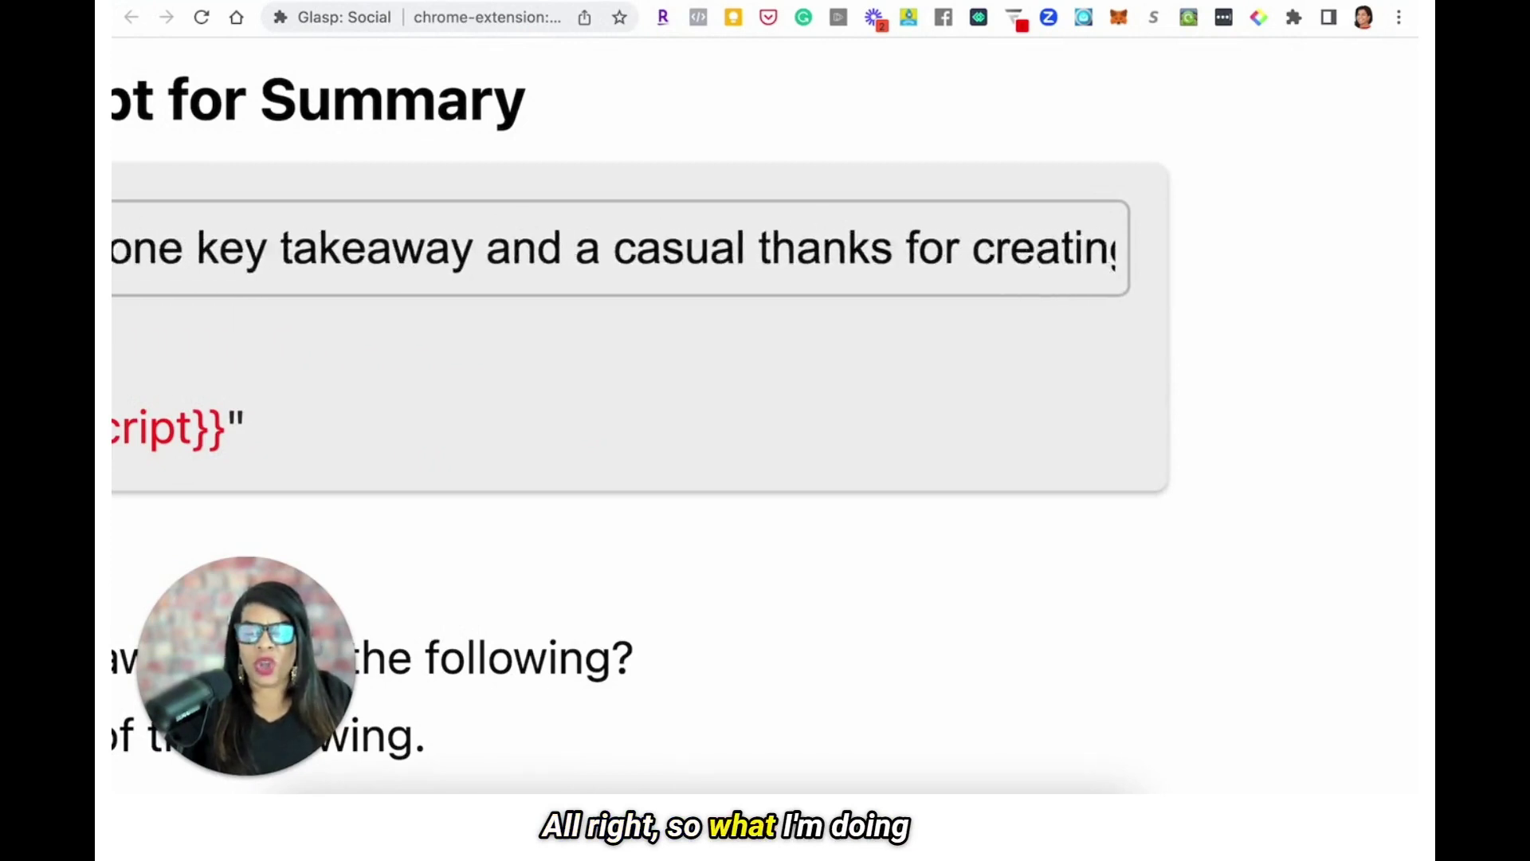
scroll(1044, 461, left, 7)
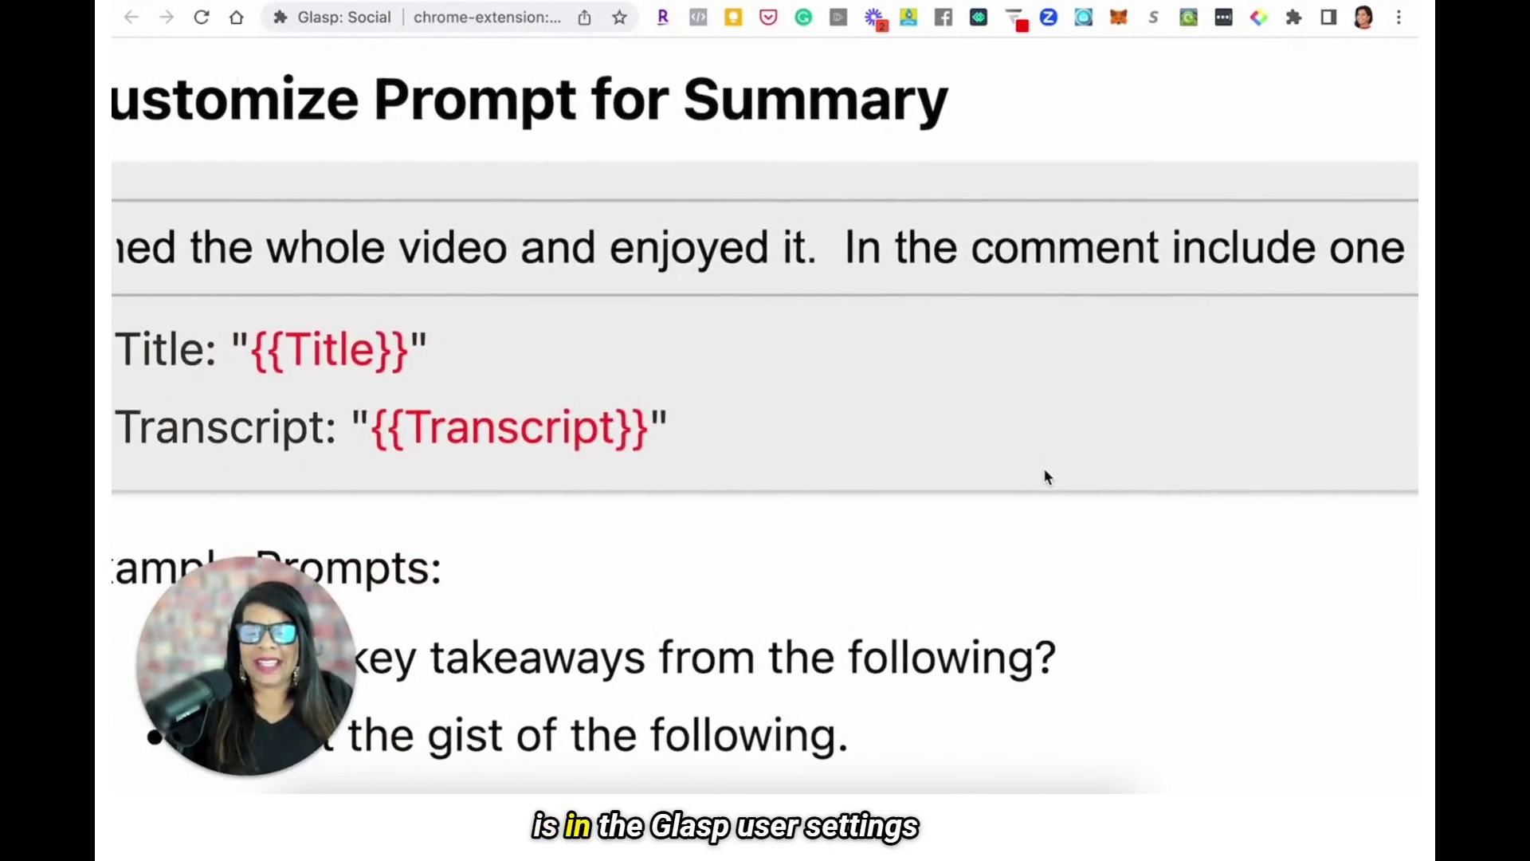
scroll(1046, 476, left, 9)
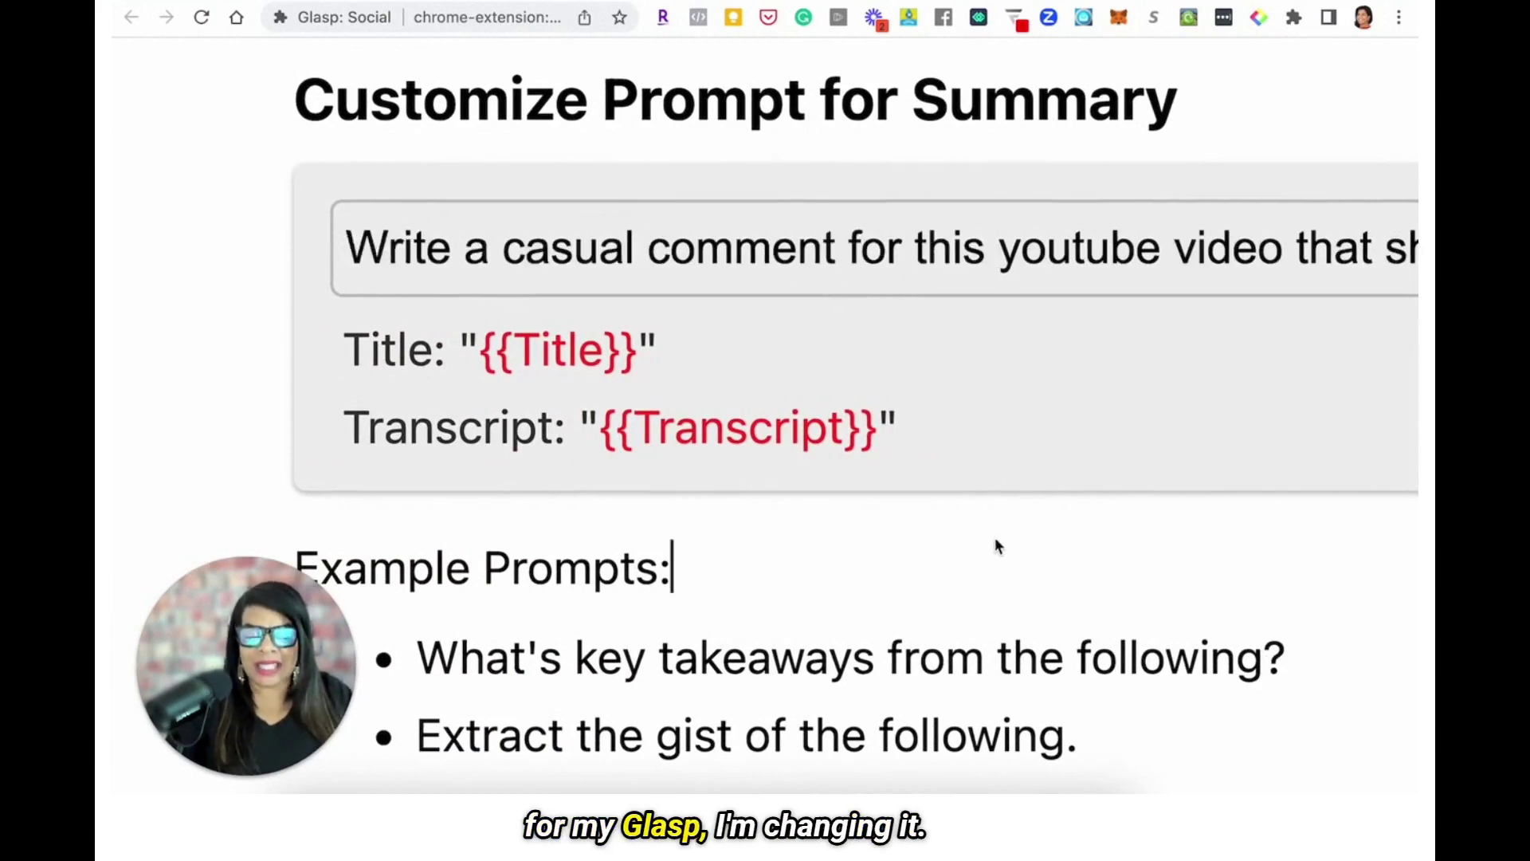
scroll(988, 542, down, 2)
scroll(990, 548, down, 2)
scroll(990, 548, right, 4)
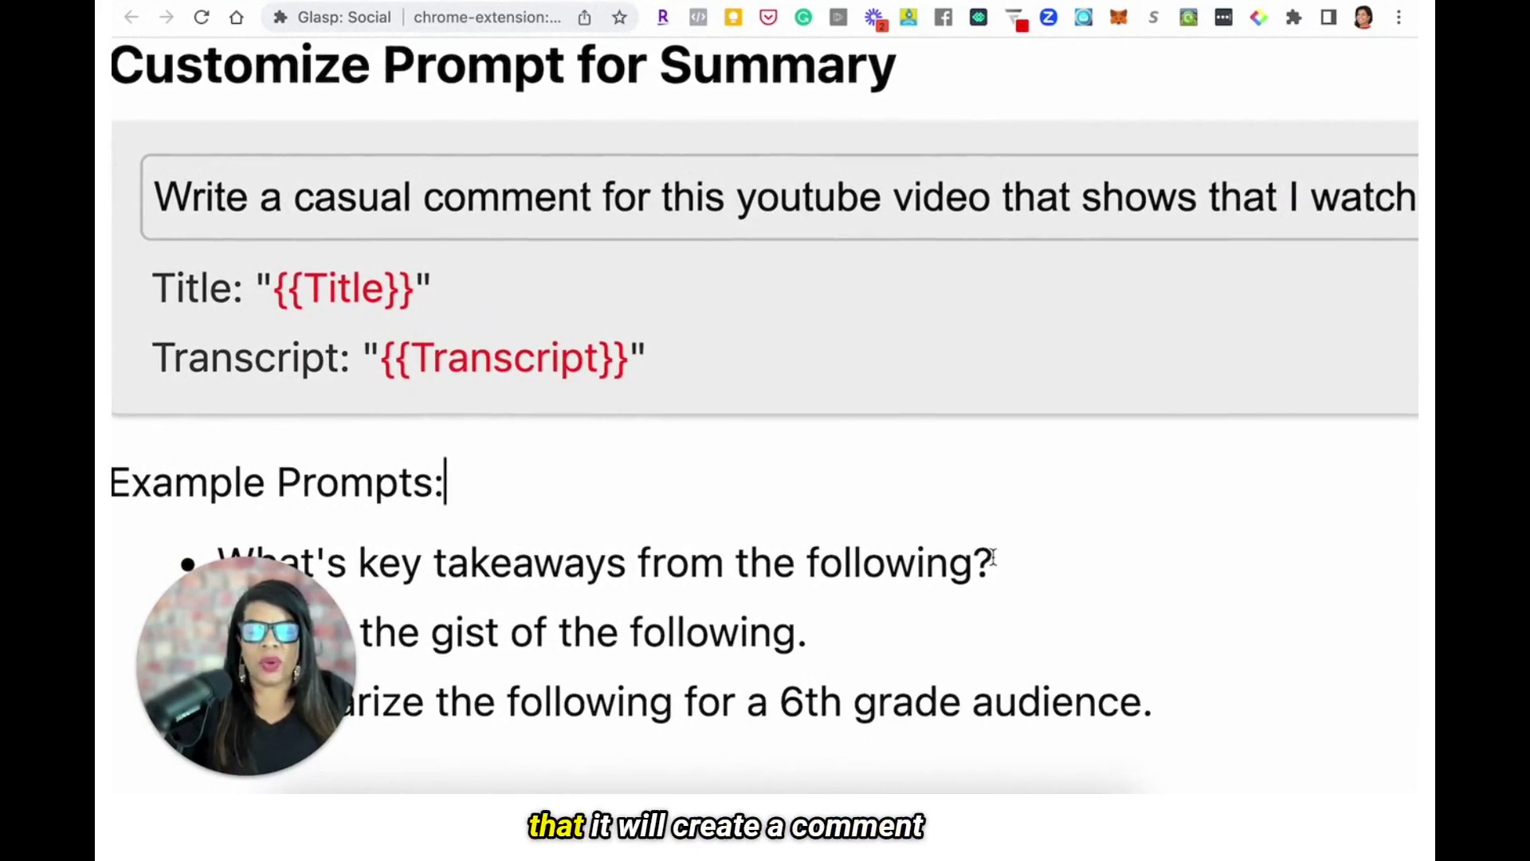
scroll(993, 558, down, 2)
scroll(996, 563, left, 2)
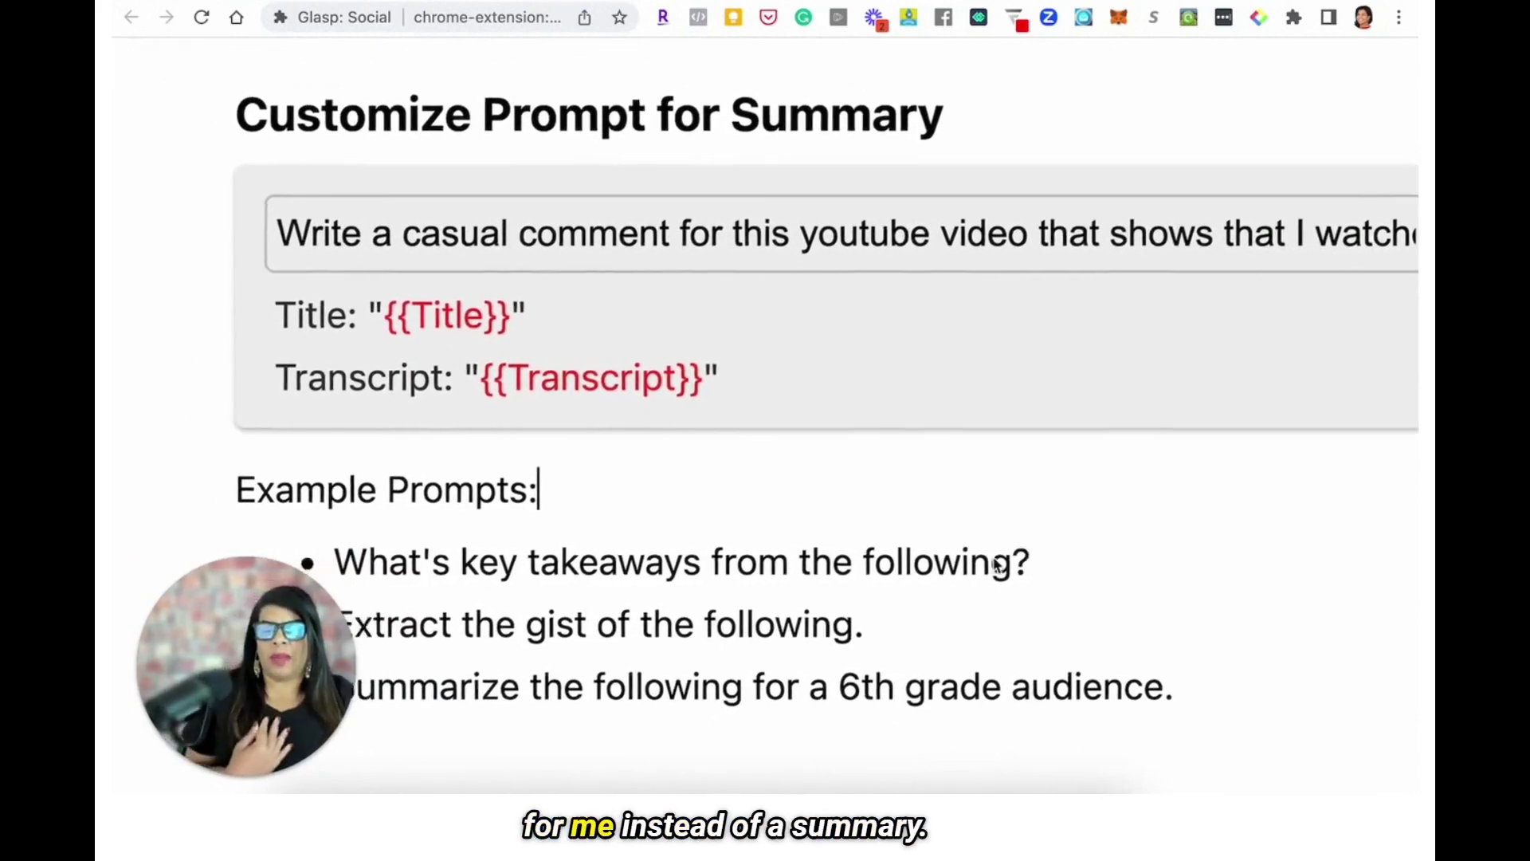
scroll(996, 563, down, 1)
scroll(993, 557, down, 2)
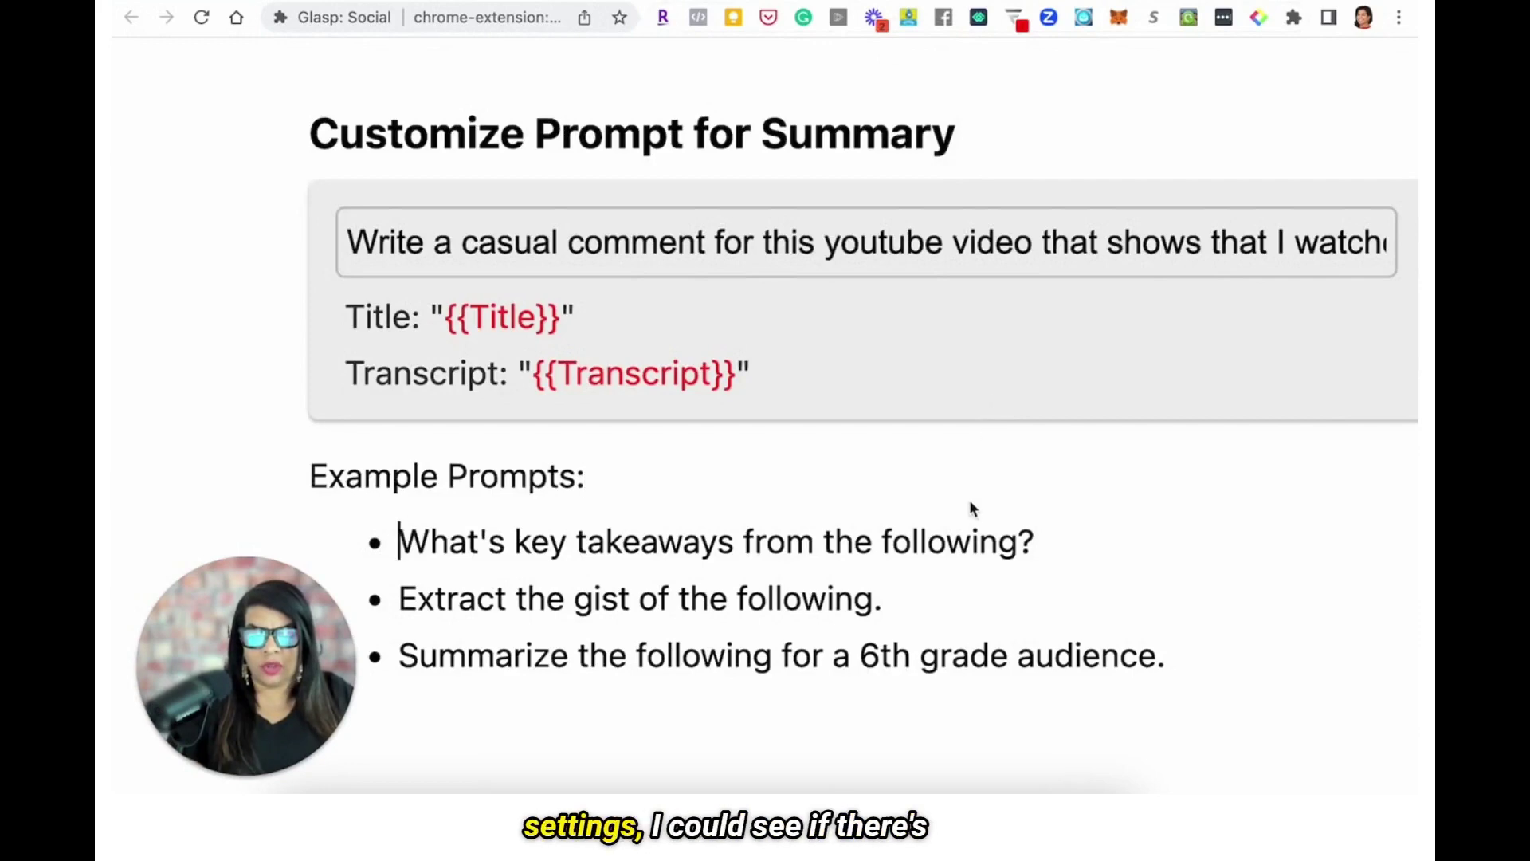
scroll(969, 505, down, 10)
scroll(969, 500, down, 3)
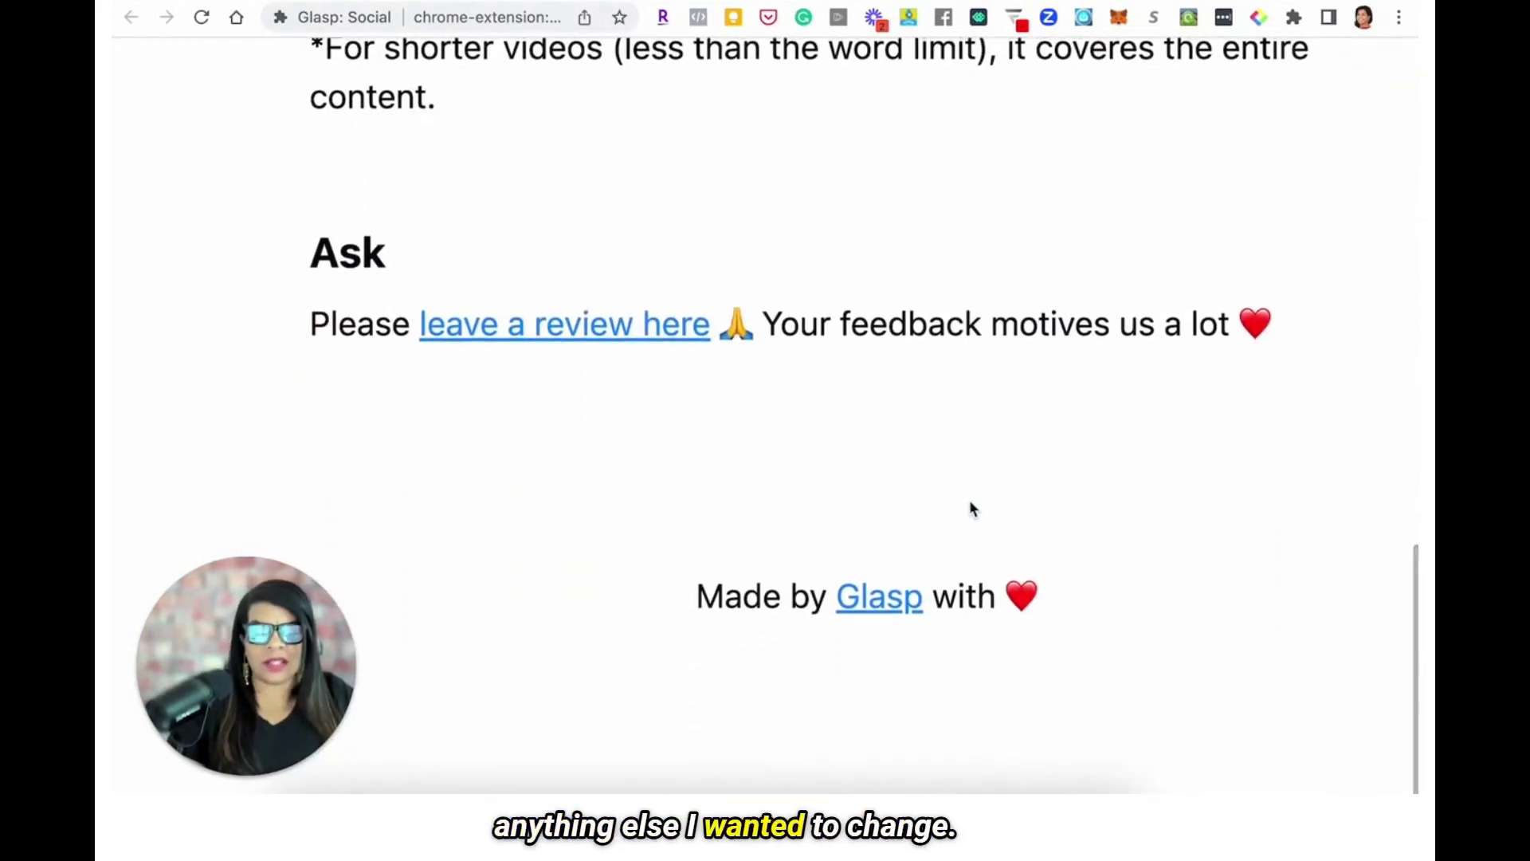
key(ctrl+w)
key(ctrl+w)
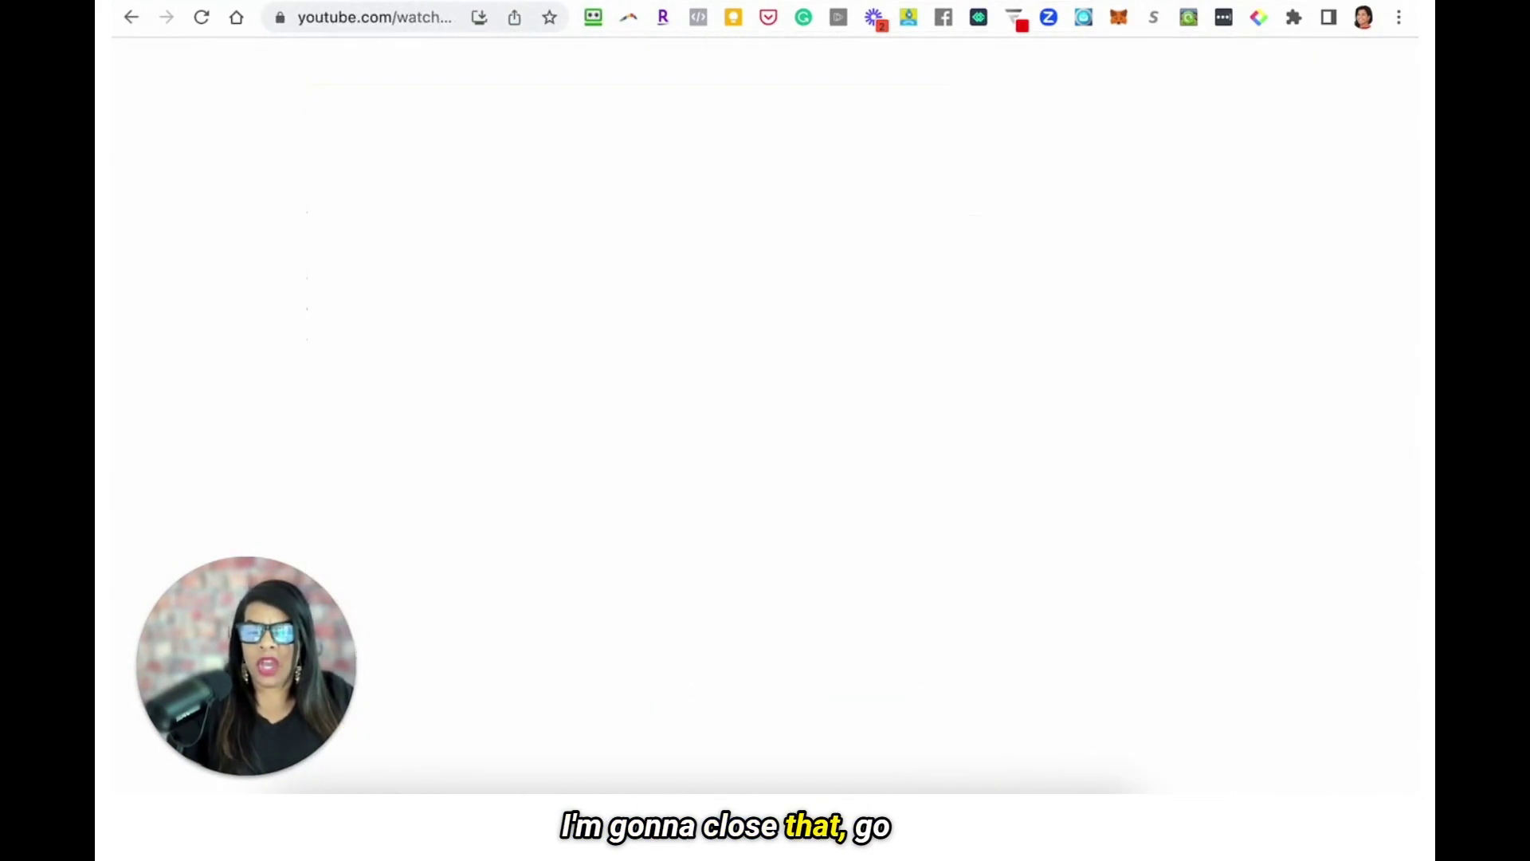
- Reload the YouTube video, skip the ad, and pause playback
click(201, 18)
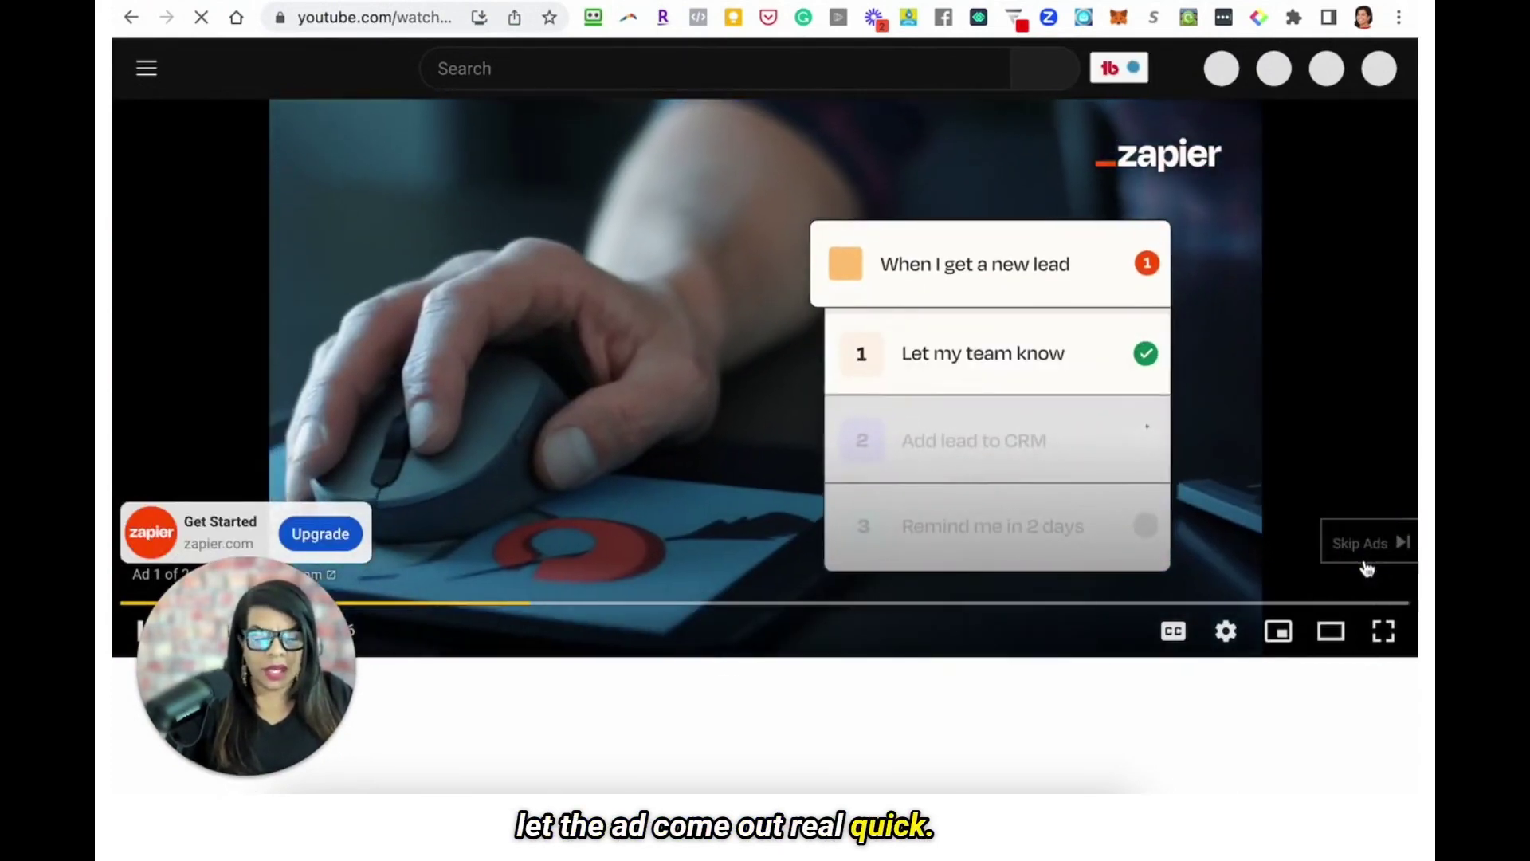
click(1367, 555)
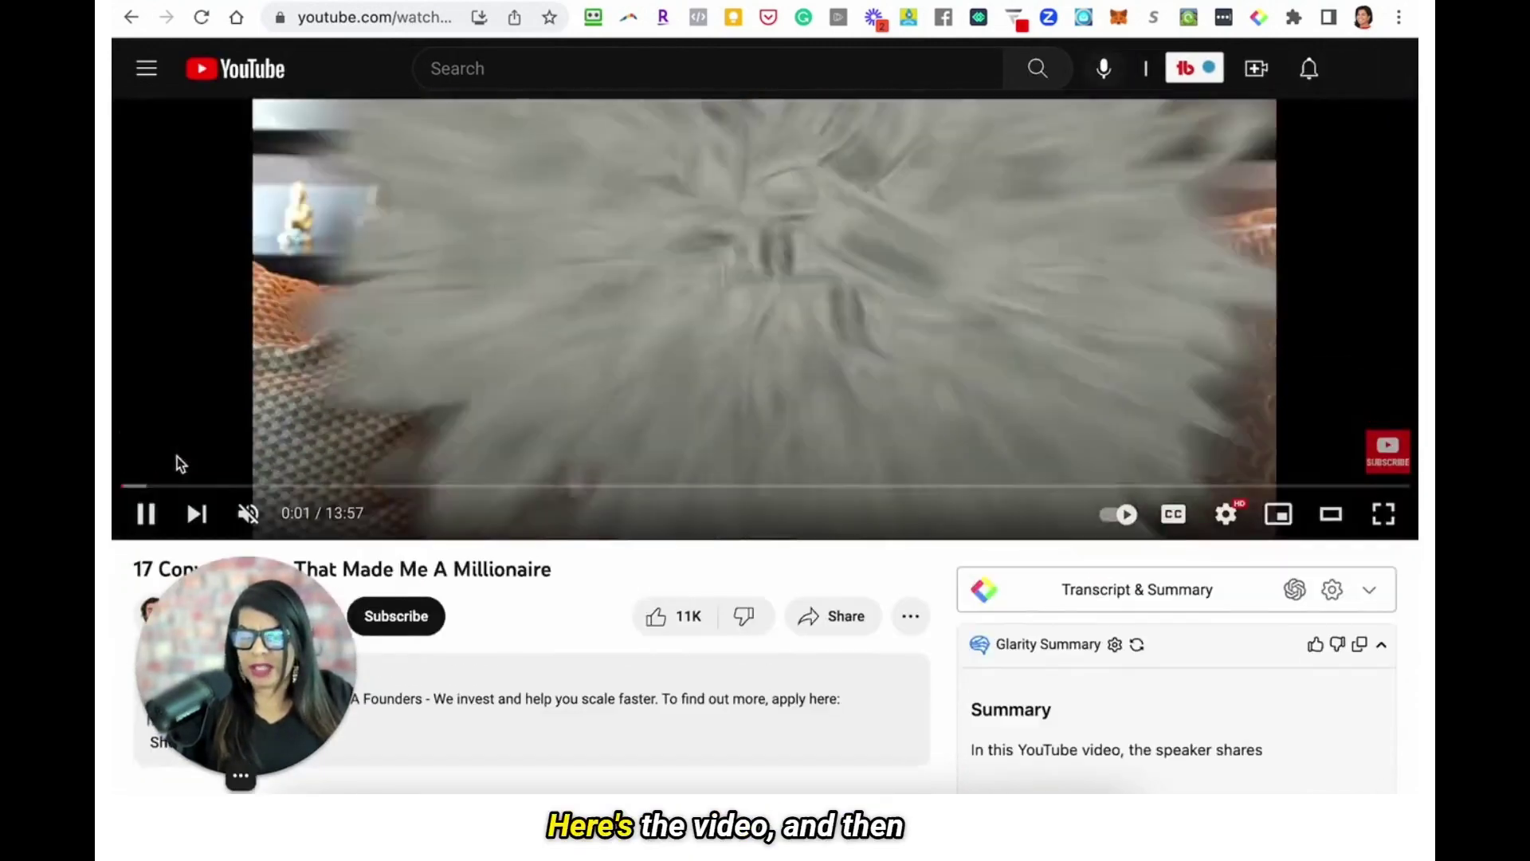
click(146, 513)
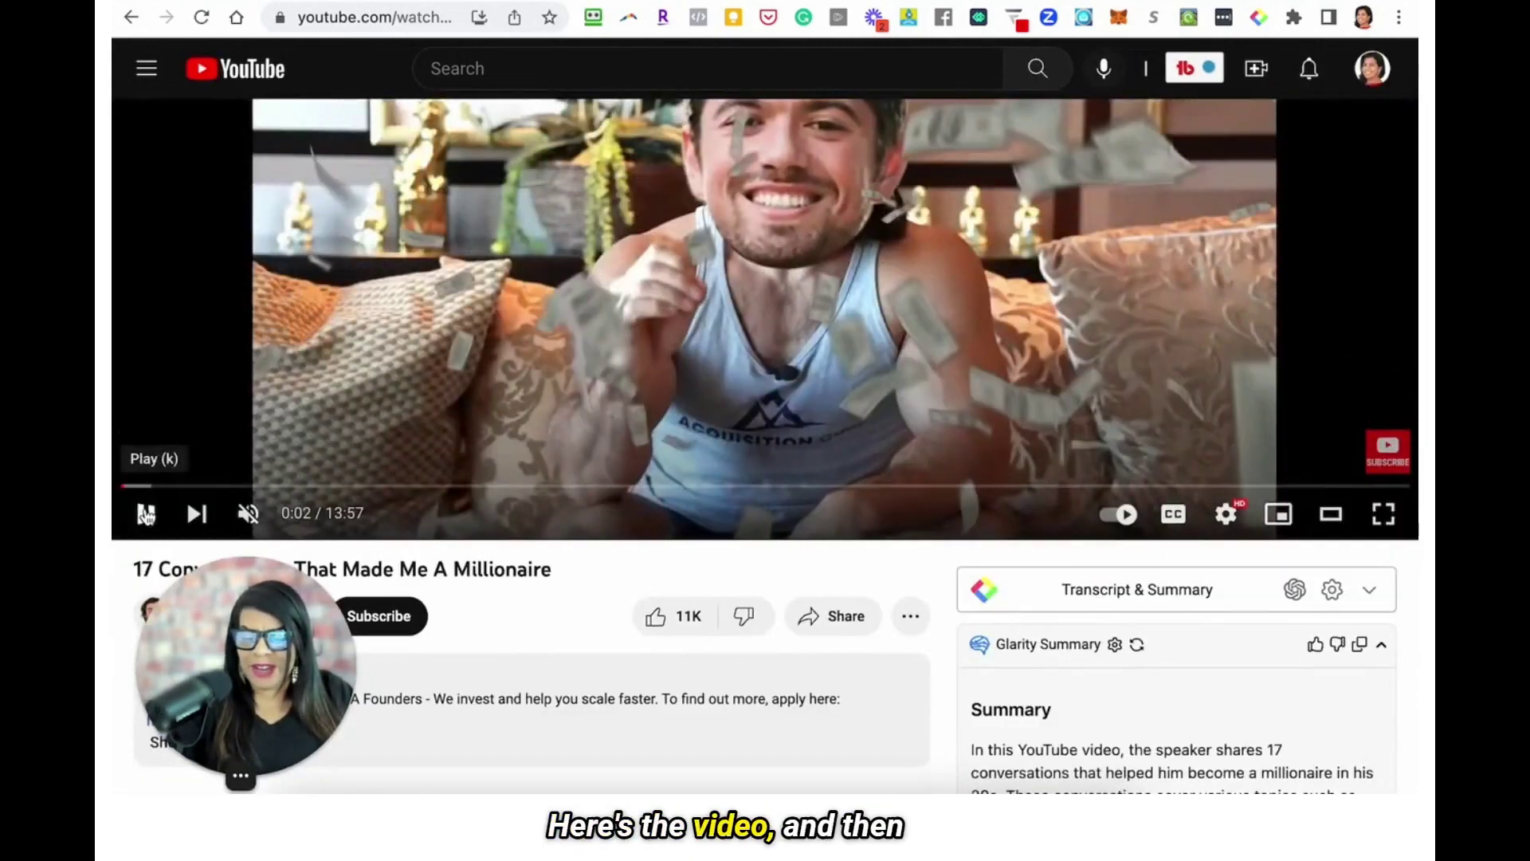
- Expand Glasp's Transcript & Summary panel and send the transcript to ChatGPT
scroll(988, 590, down, 6)
scroll(992, 588, down, 6)
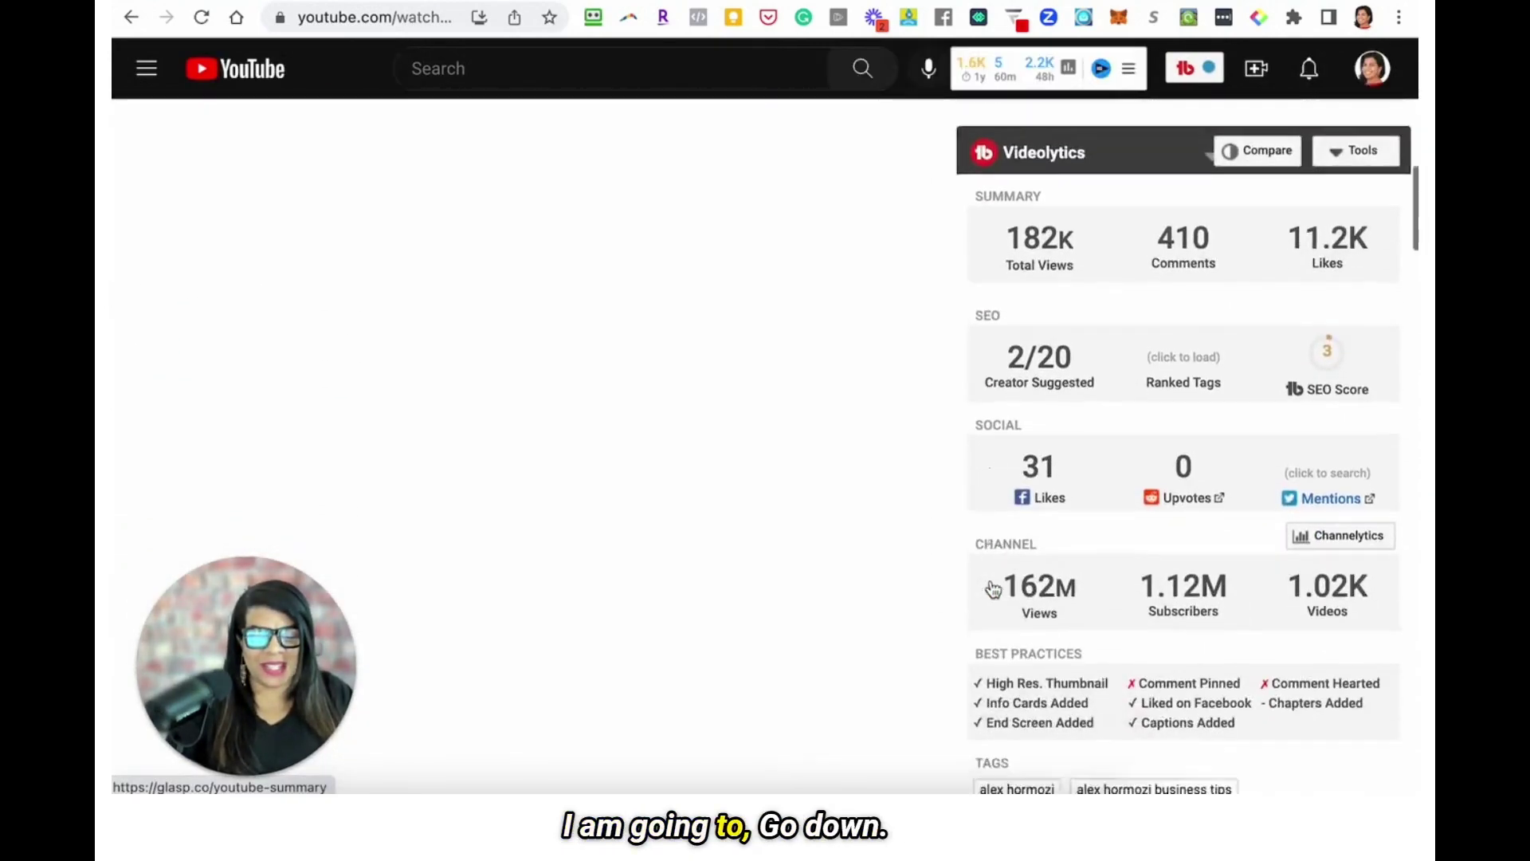
scroll(992, 588, up, 8)
scroll(994, 587, down, 3)
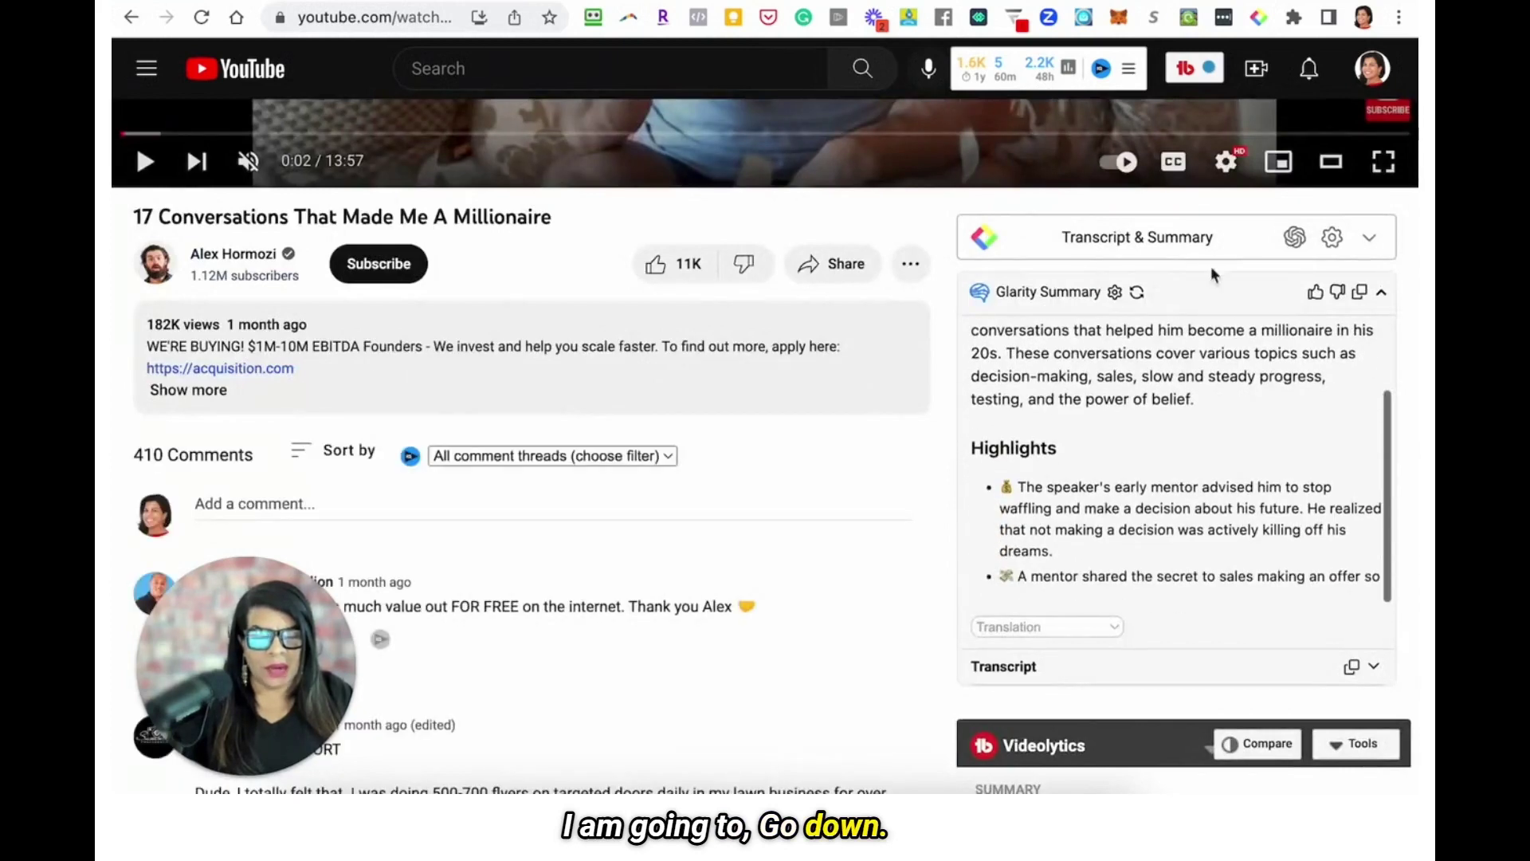
click(1369, 241)
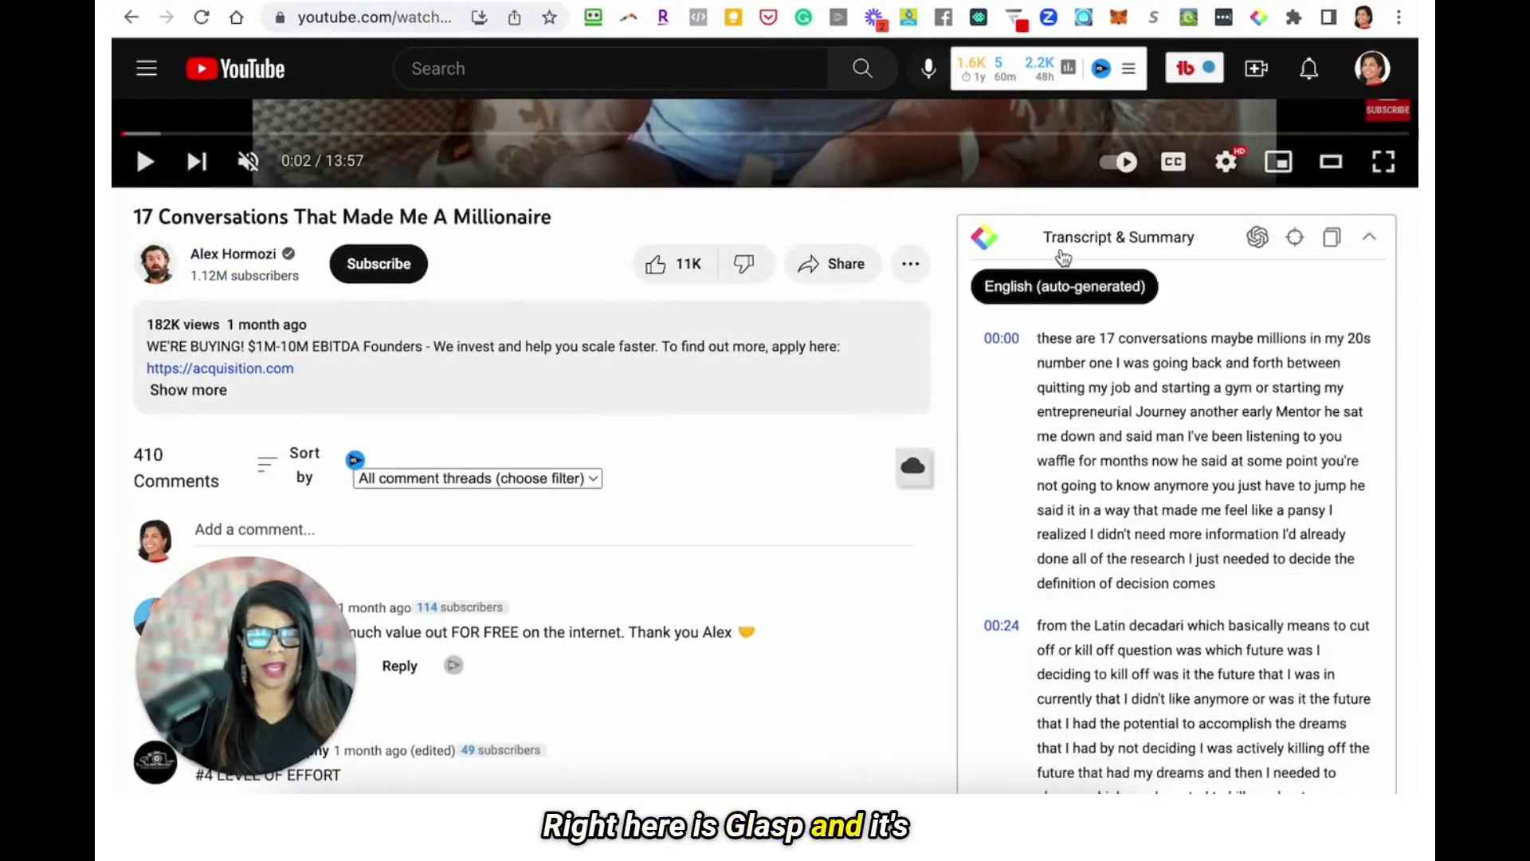
click(1256, 247)
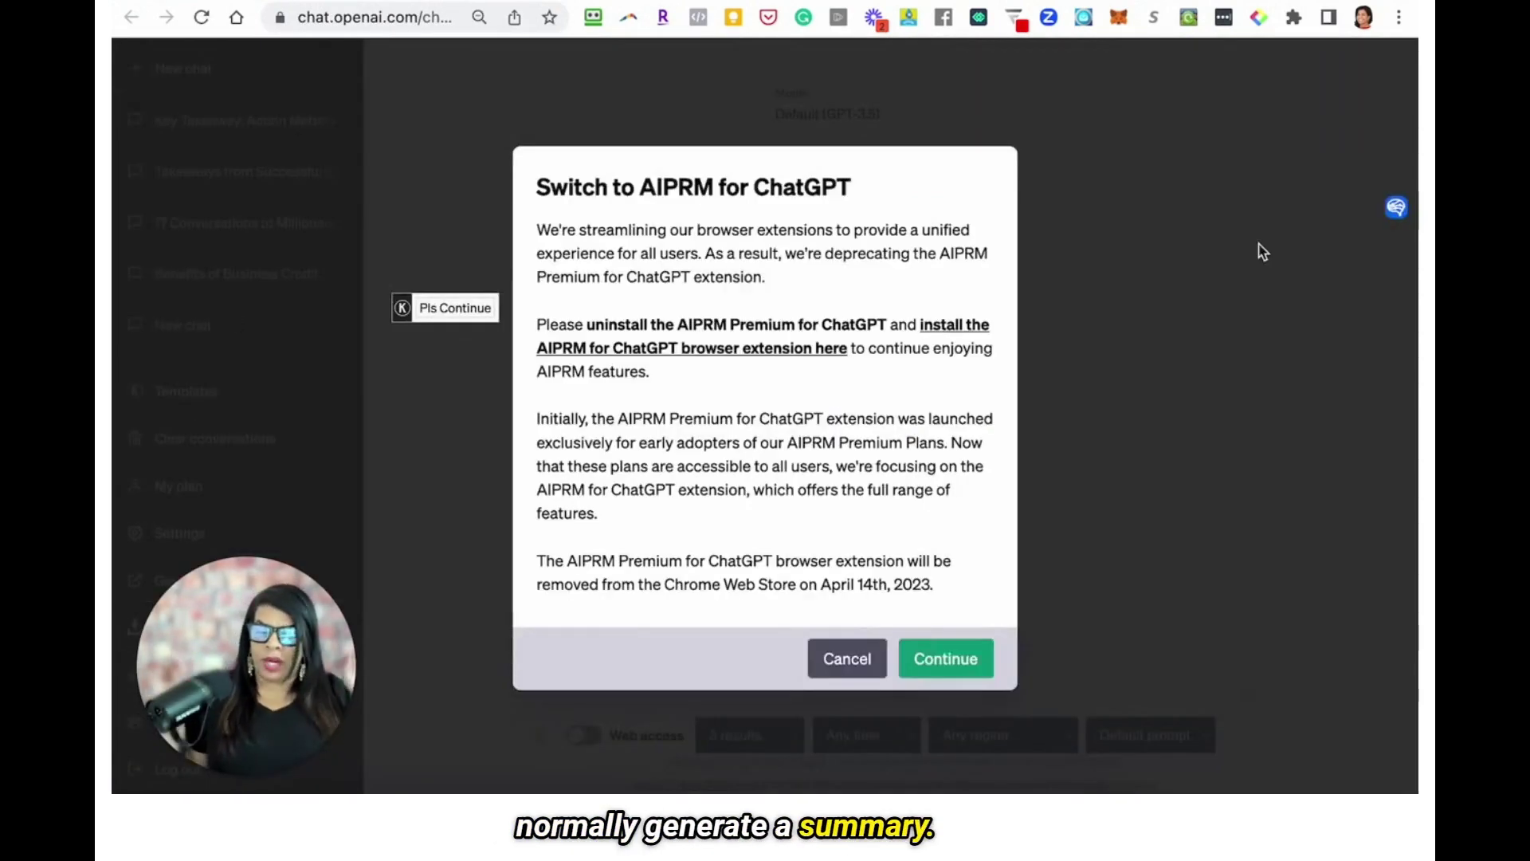
- Dismiss the AIPRM notice, select ChatGPT's drafted comment, and return to the YouTube tab
click(848, 659)
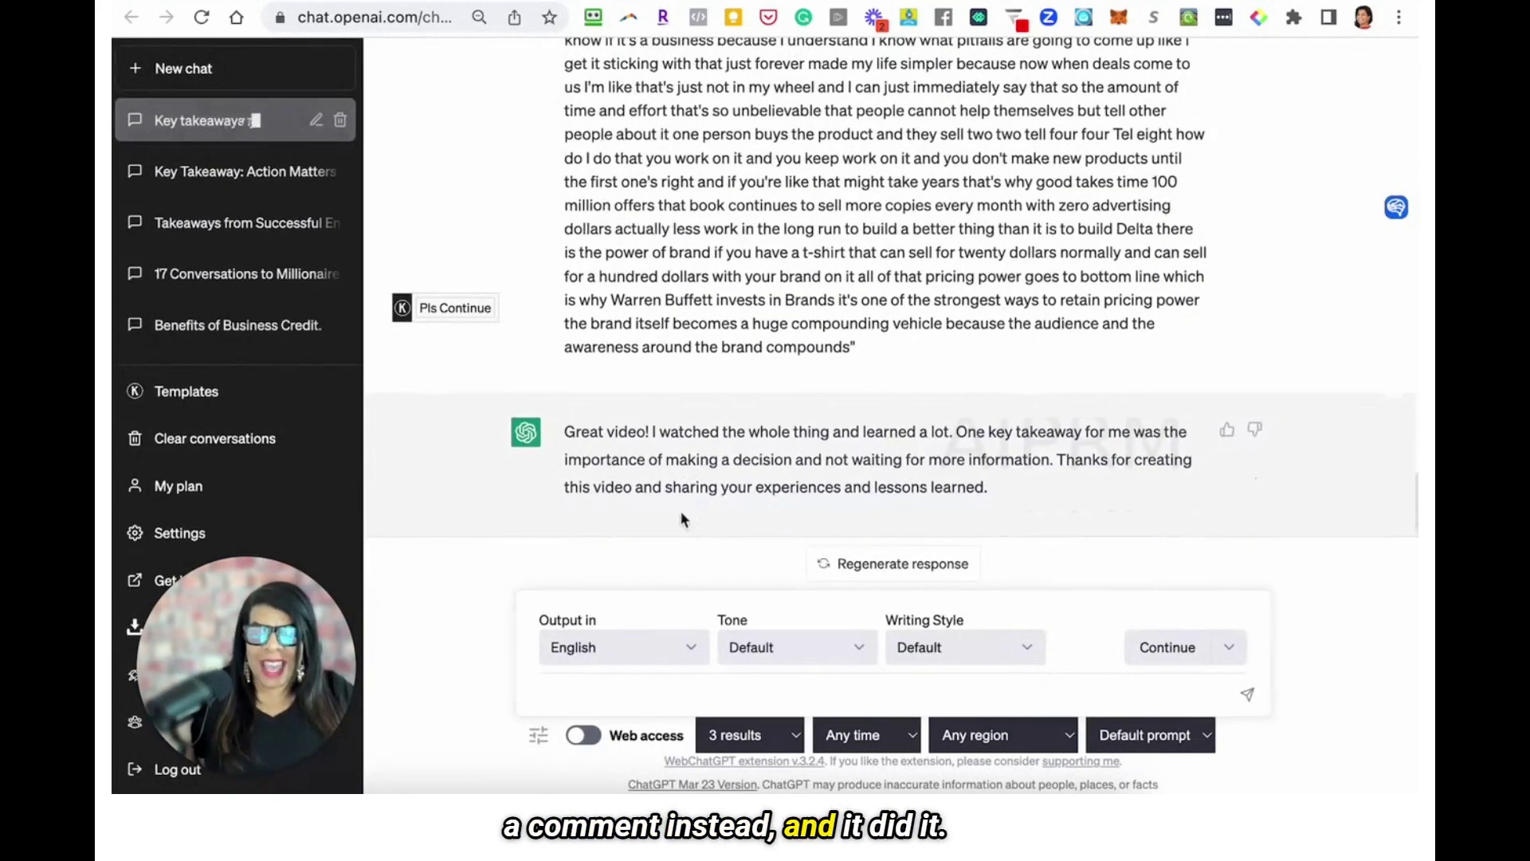
scroll(681, 520, right, 2)
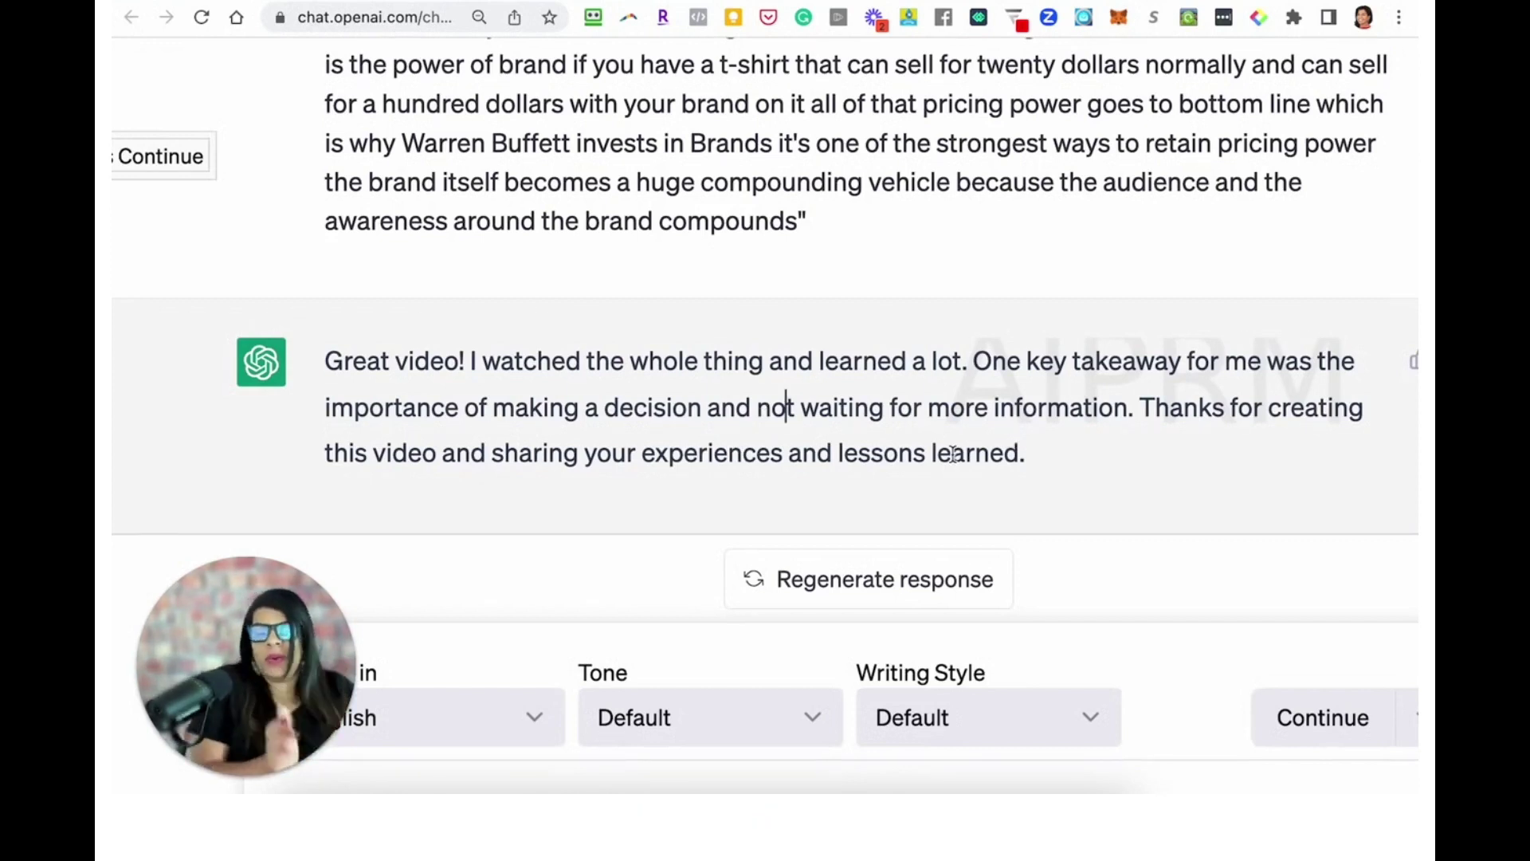
mouse_move(1062, 461)
mouse_down()
mouse_move(648, 437)
mouse_move(333, 361)
mouse_up()
key(ctrl+c)
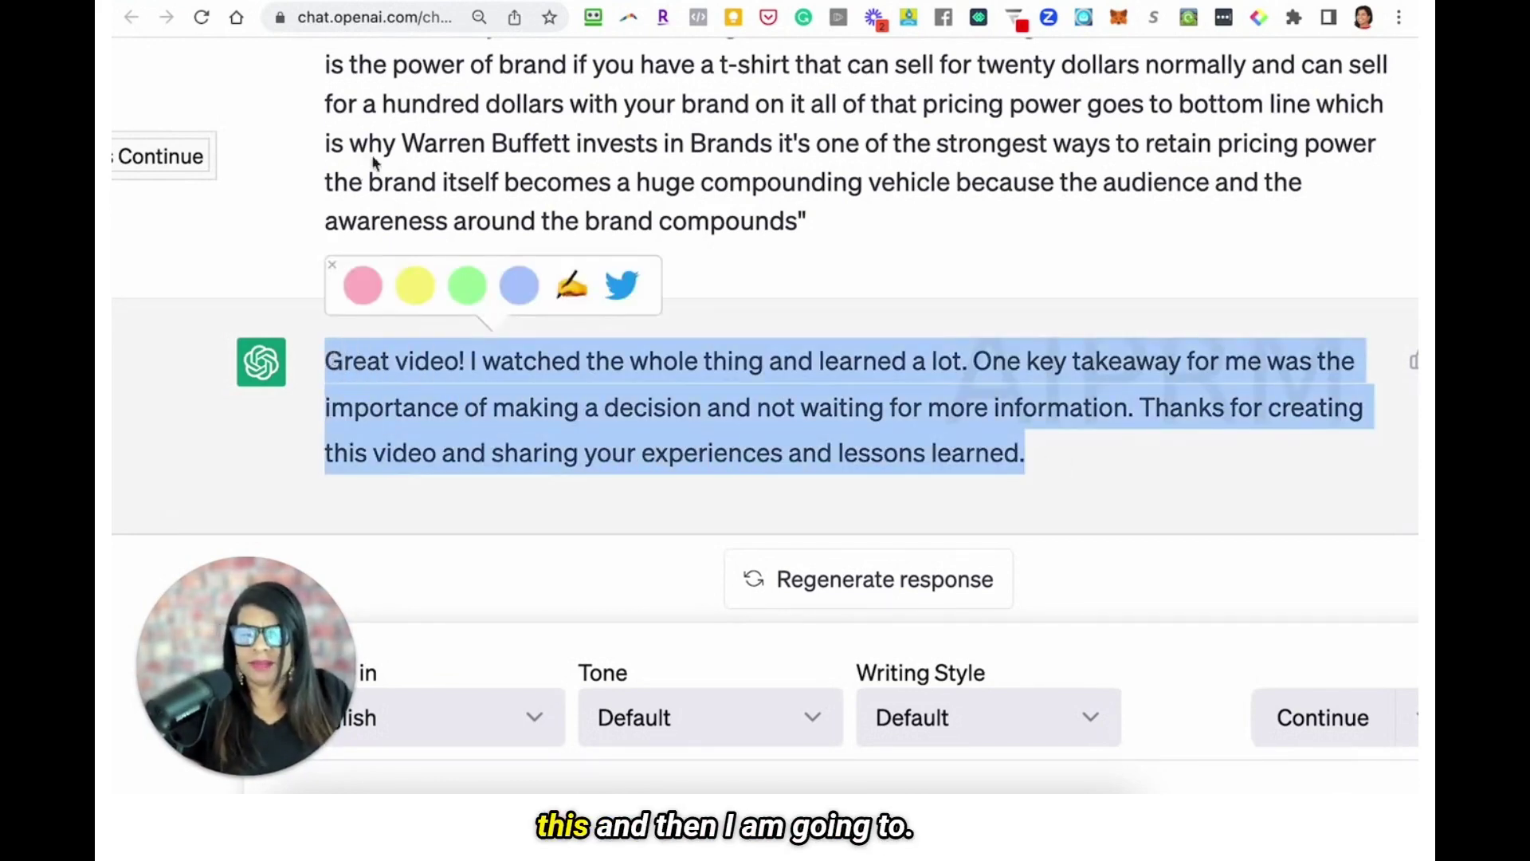
key(ctrl+Tab)
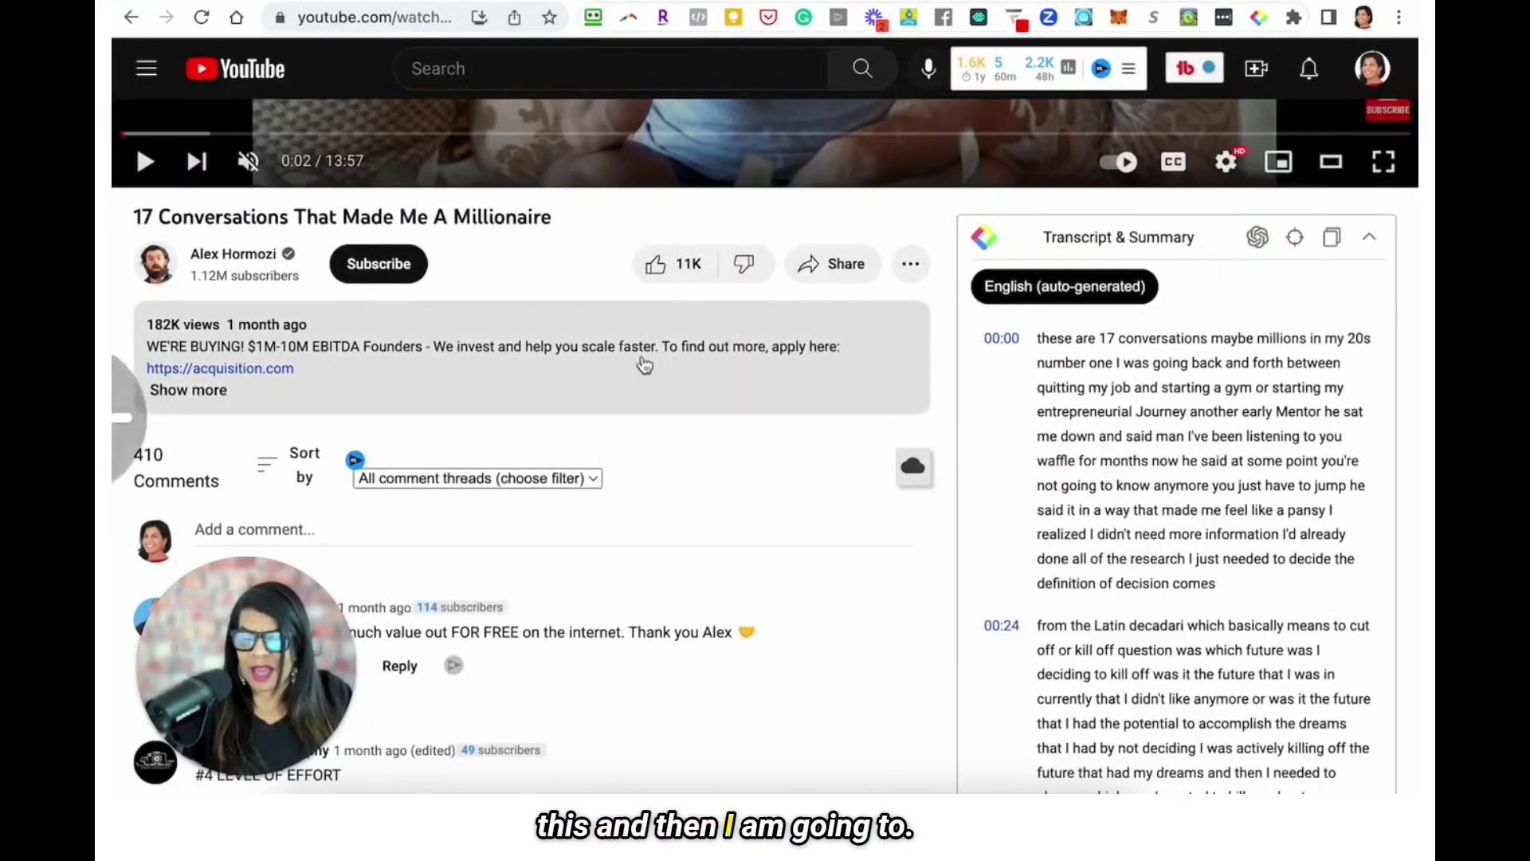
- Paste the ChatGPT comment into a new video comment and delete the 'watched the whole thing and' phrase
scroll(669, 358, down, 3)
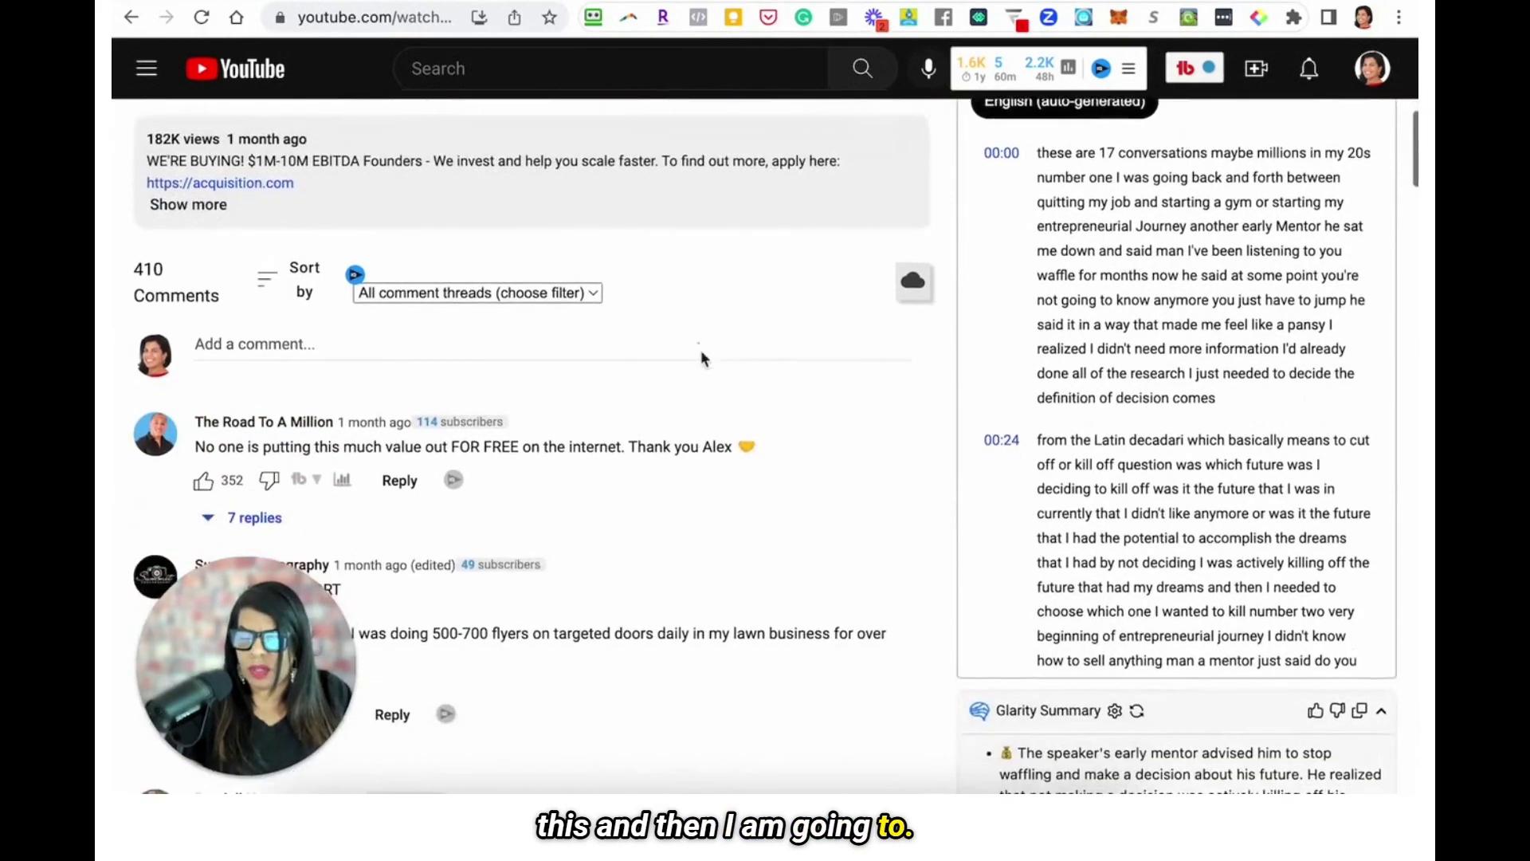
scroll(701, 350, down, 2)
click(301, 242)
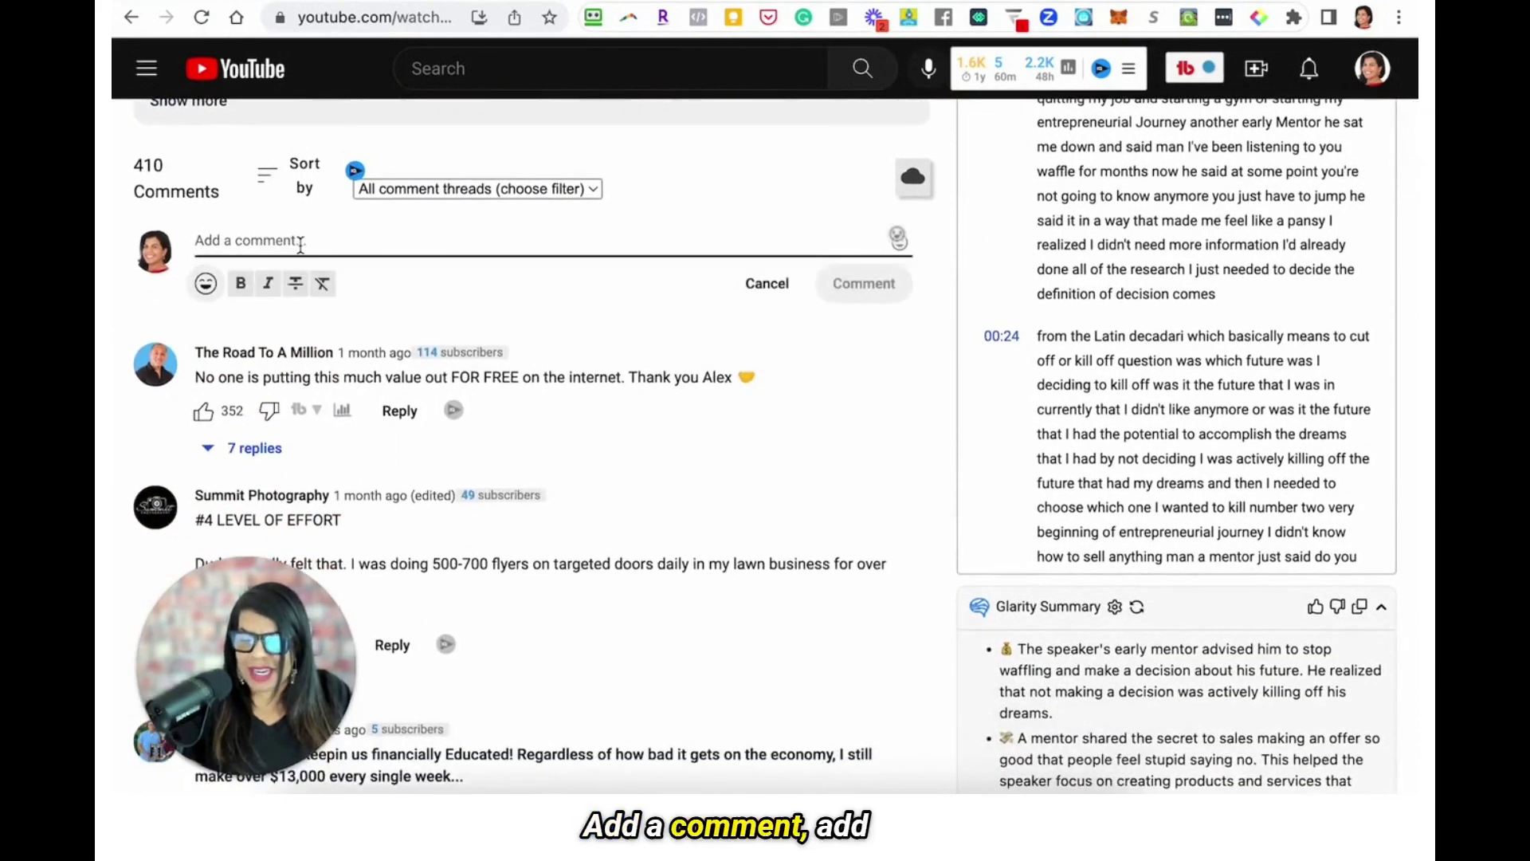
key(ctrl+v)
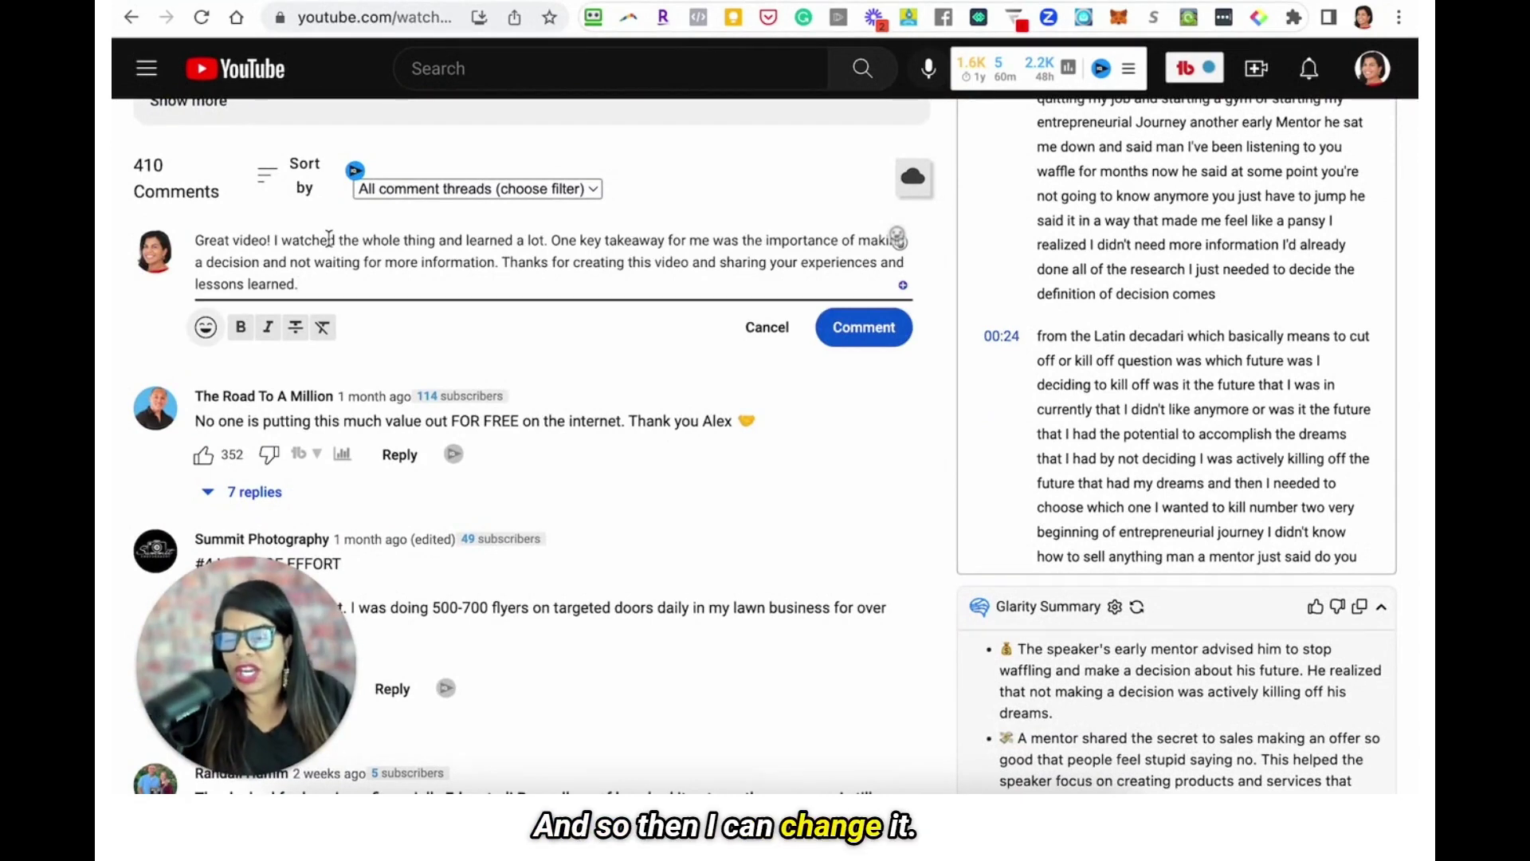
drag(281, 241, 502, 241)
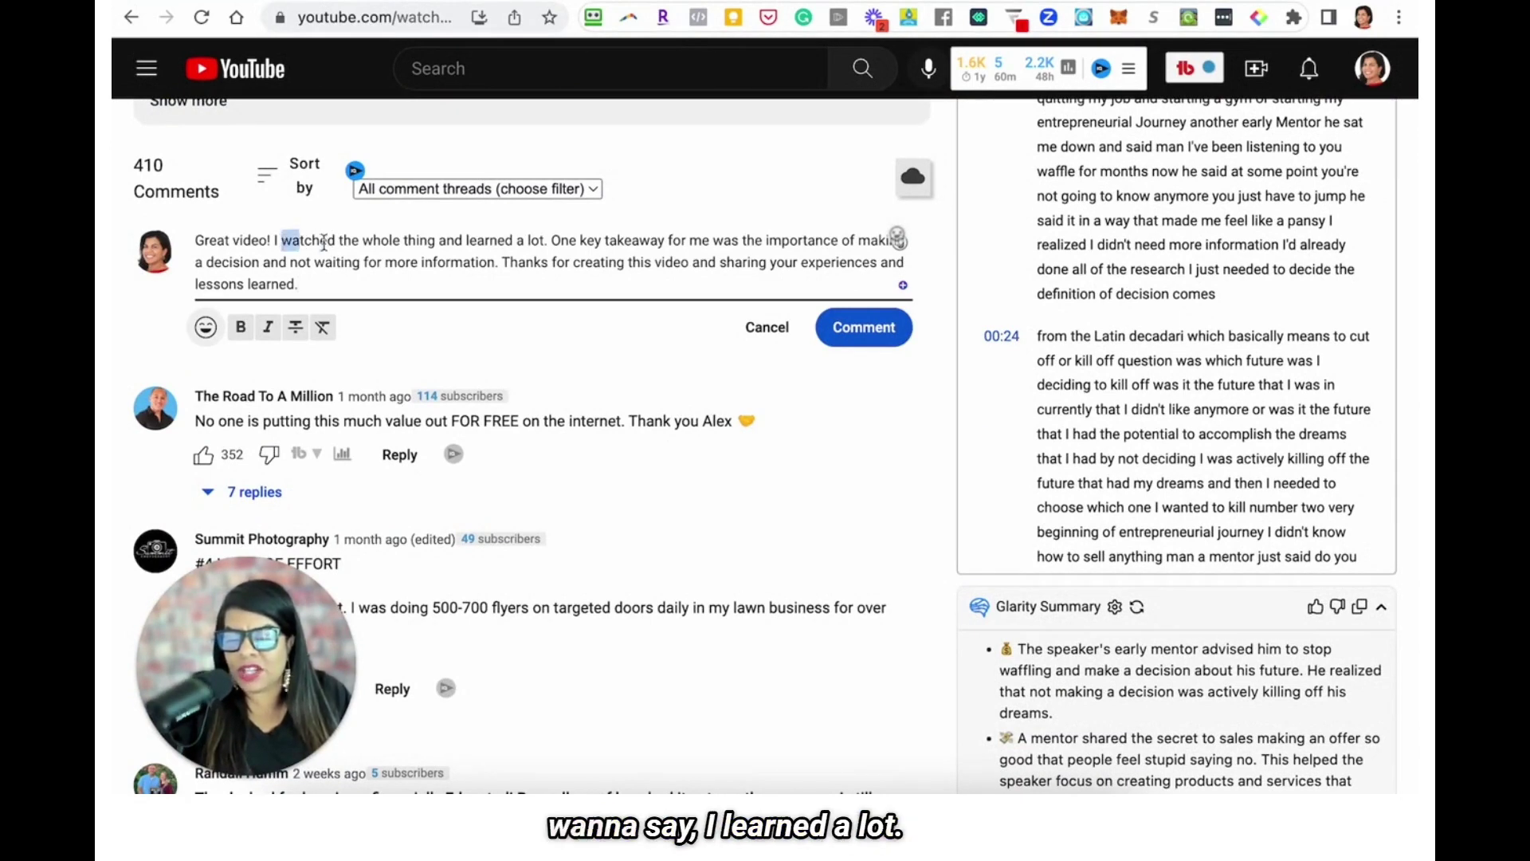
key(BackSpace)
key(BackSpace)
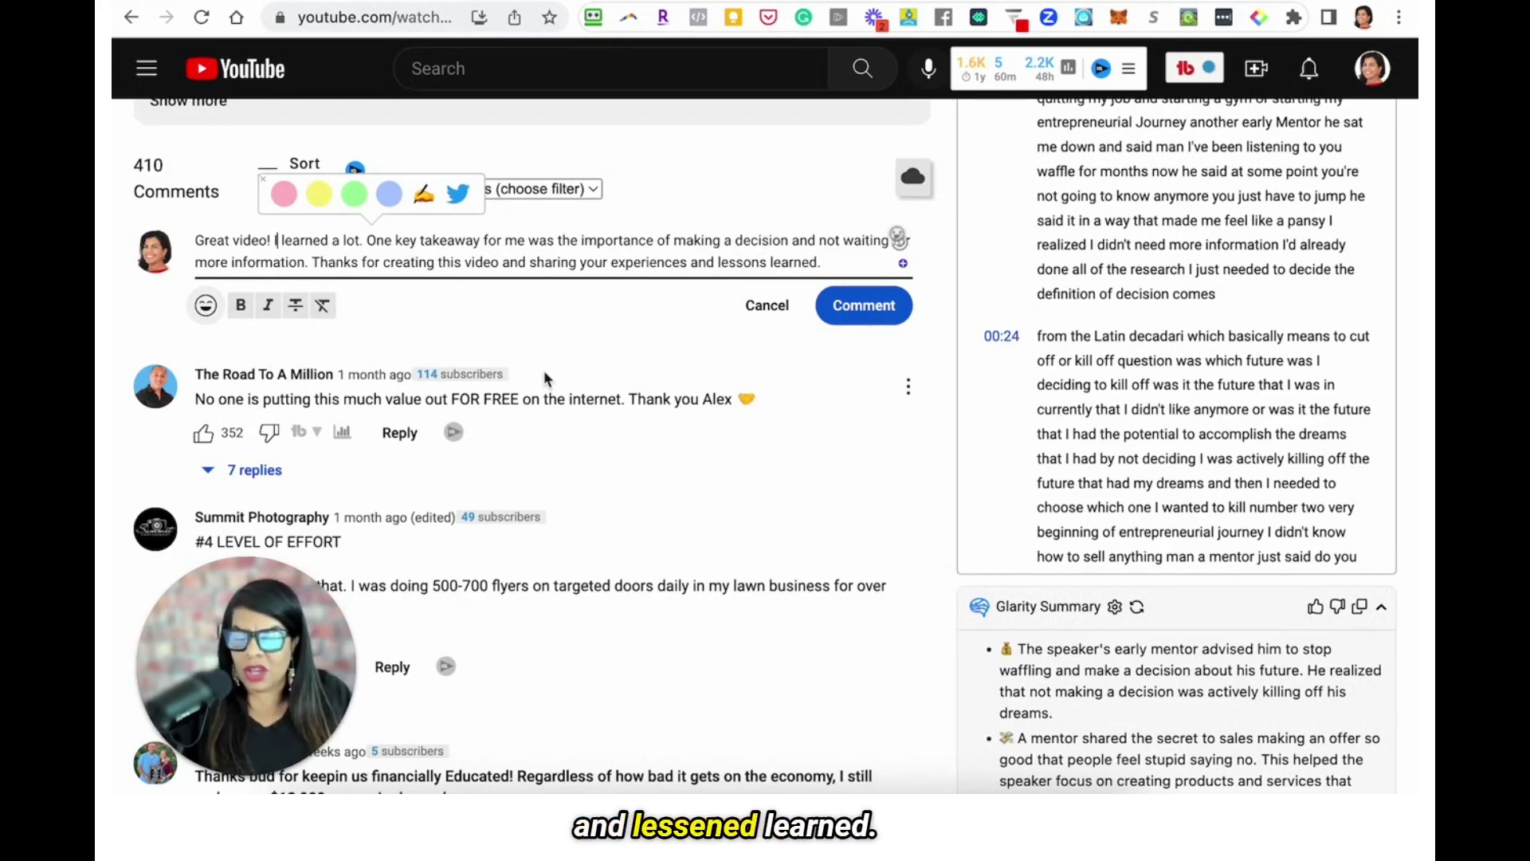
- End the comment with 'So much value!!!' plus thanks to the creator, and post it
click(839, 259)
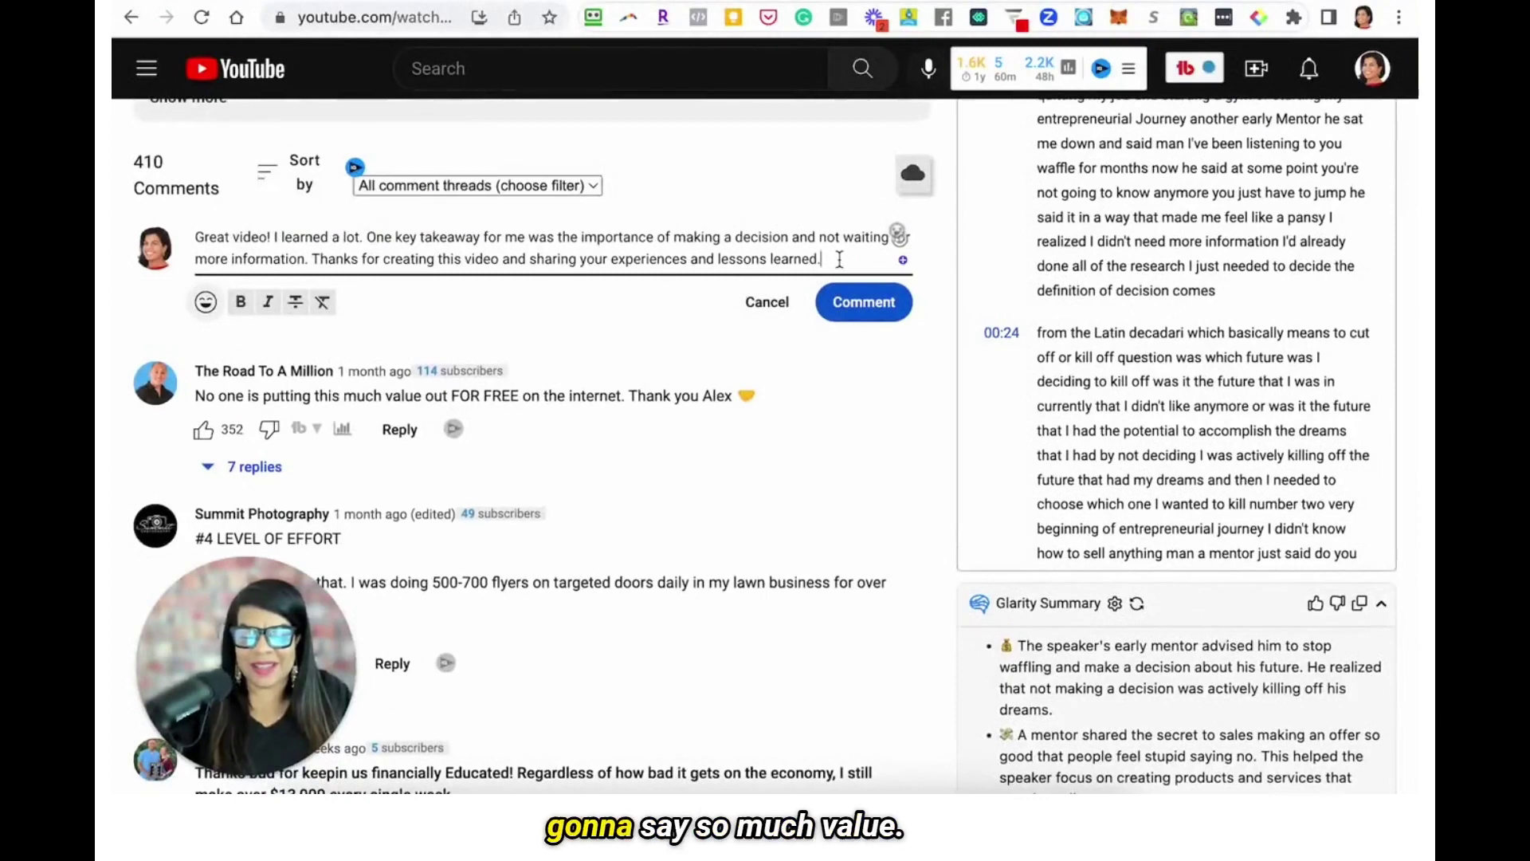
text(So much valu)
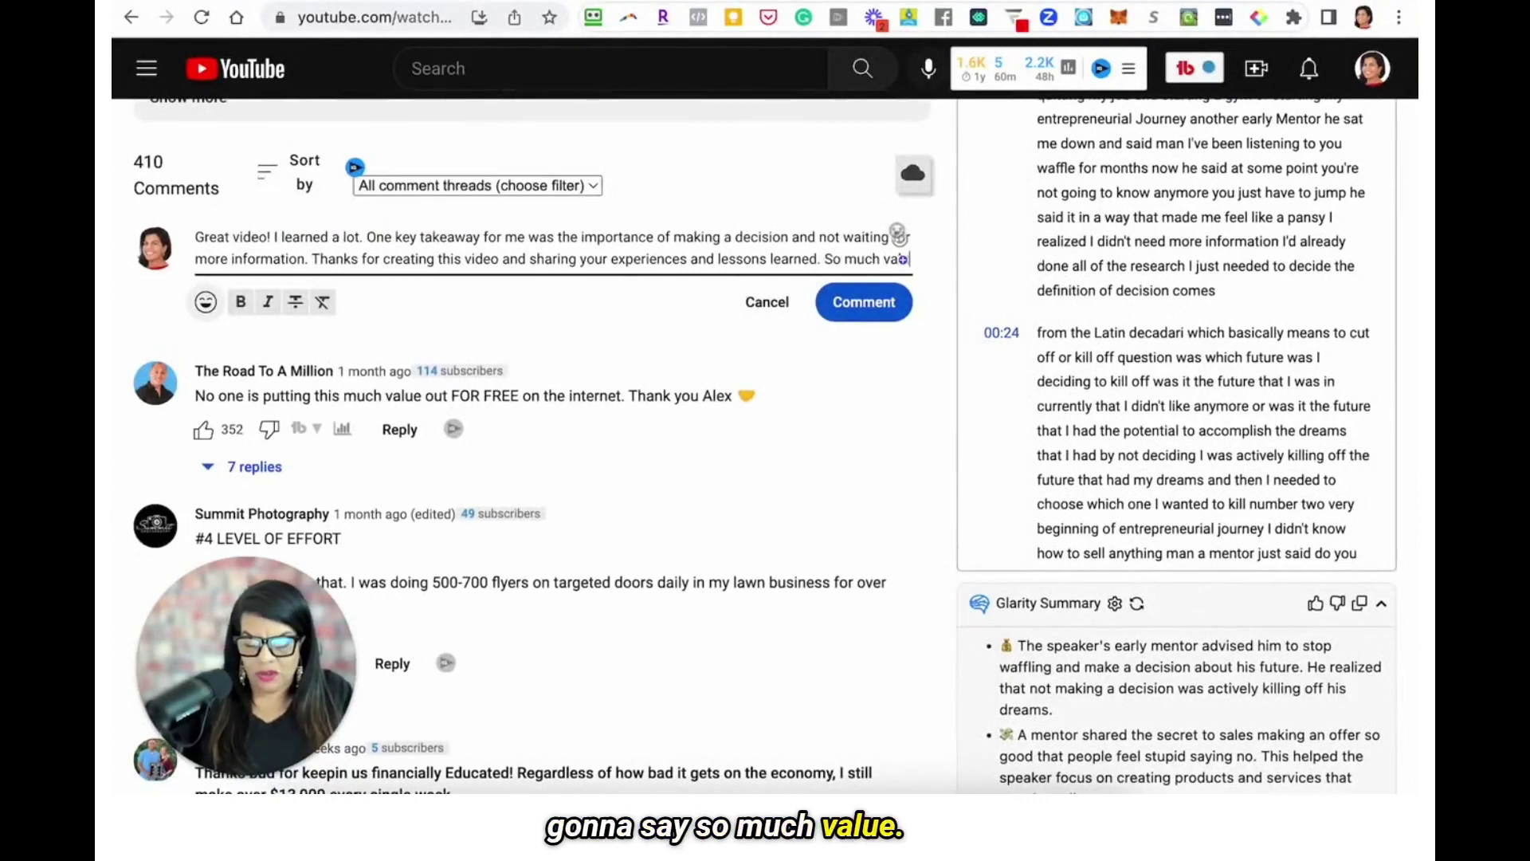
text(e!!! thanks)
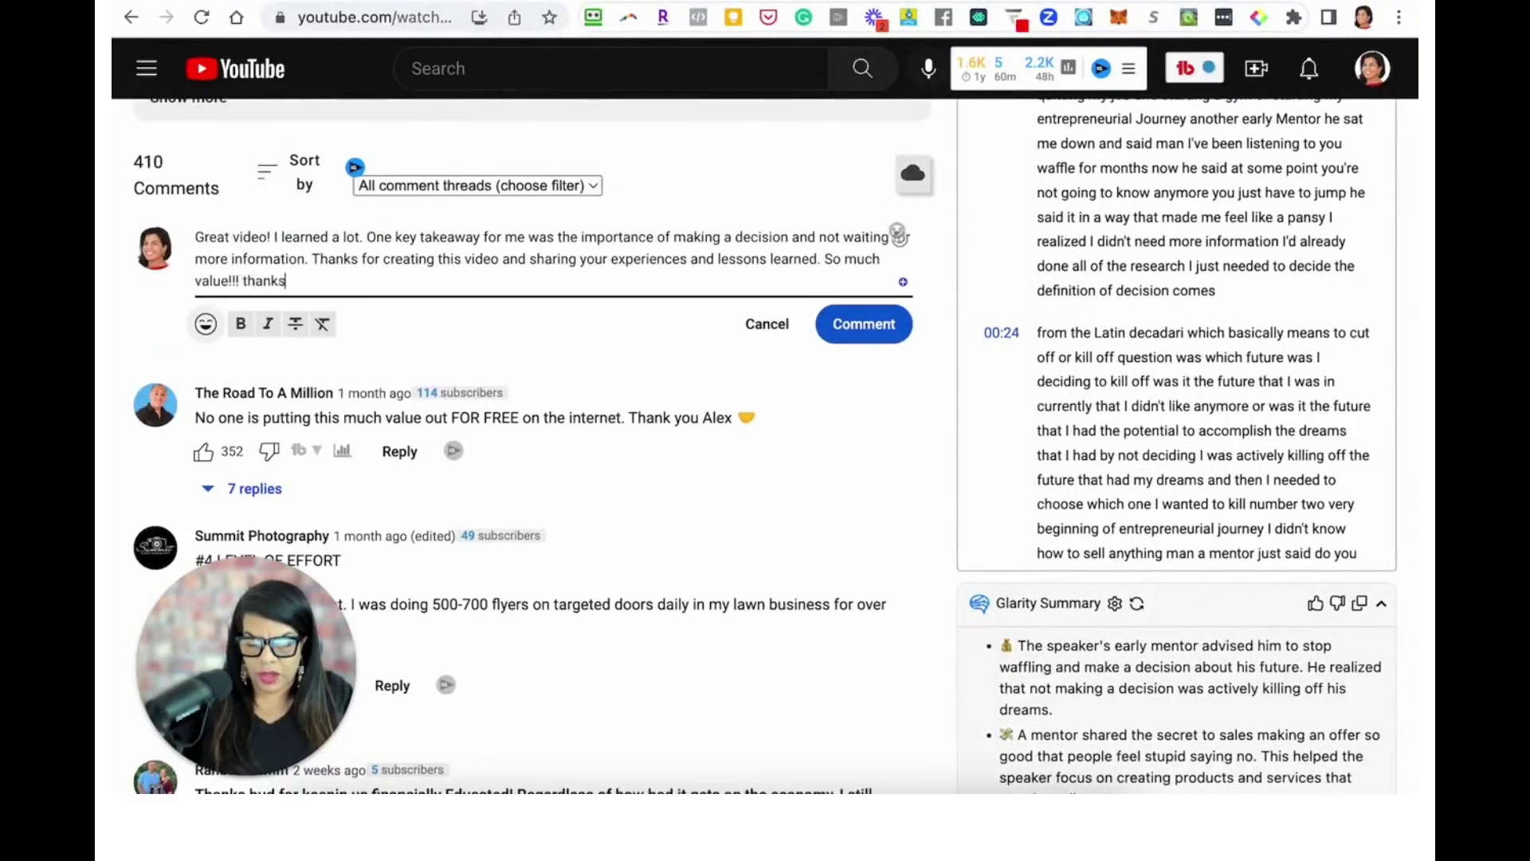
text( Alexa)
key(BackSpace)
text(!)
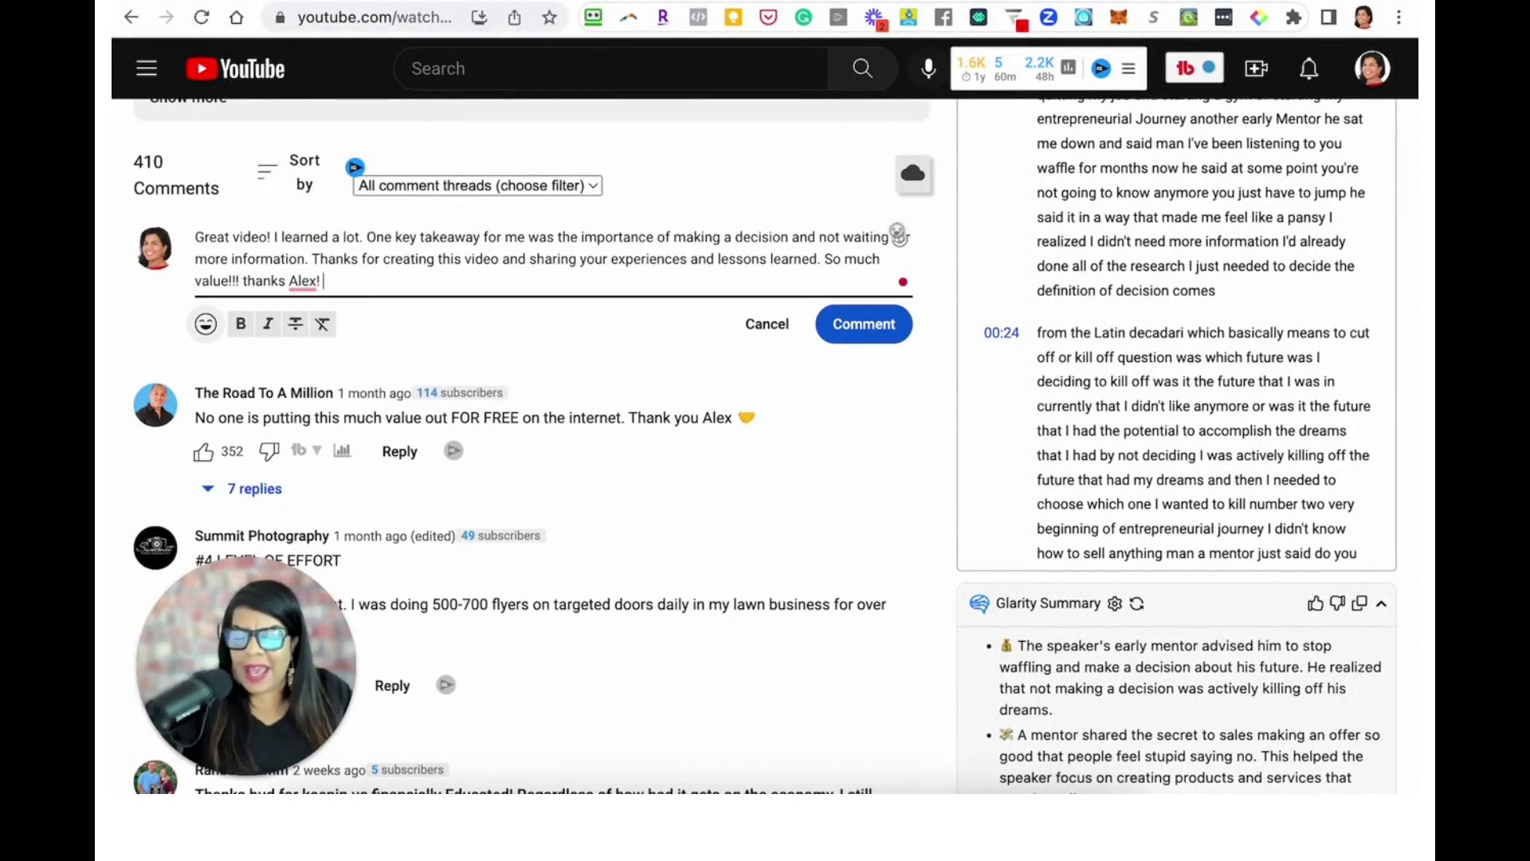
click(863, 324)
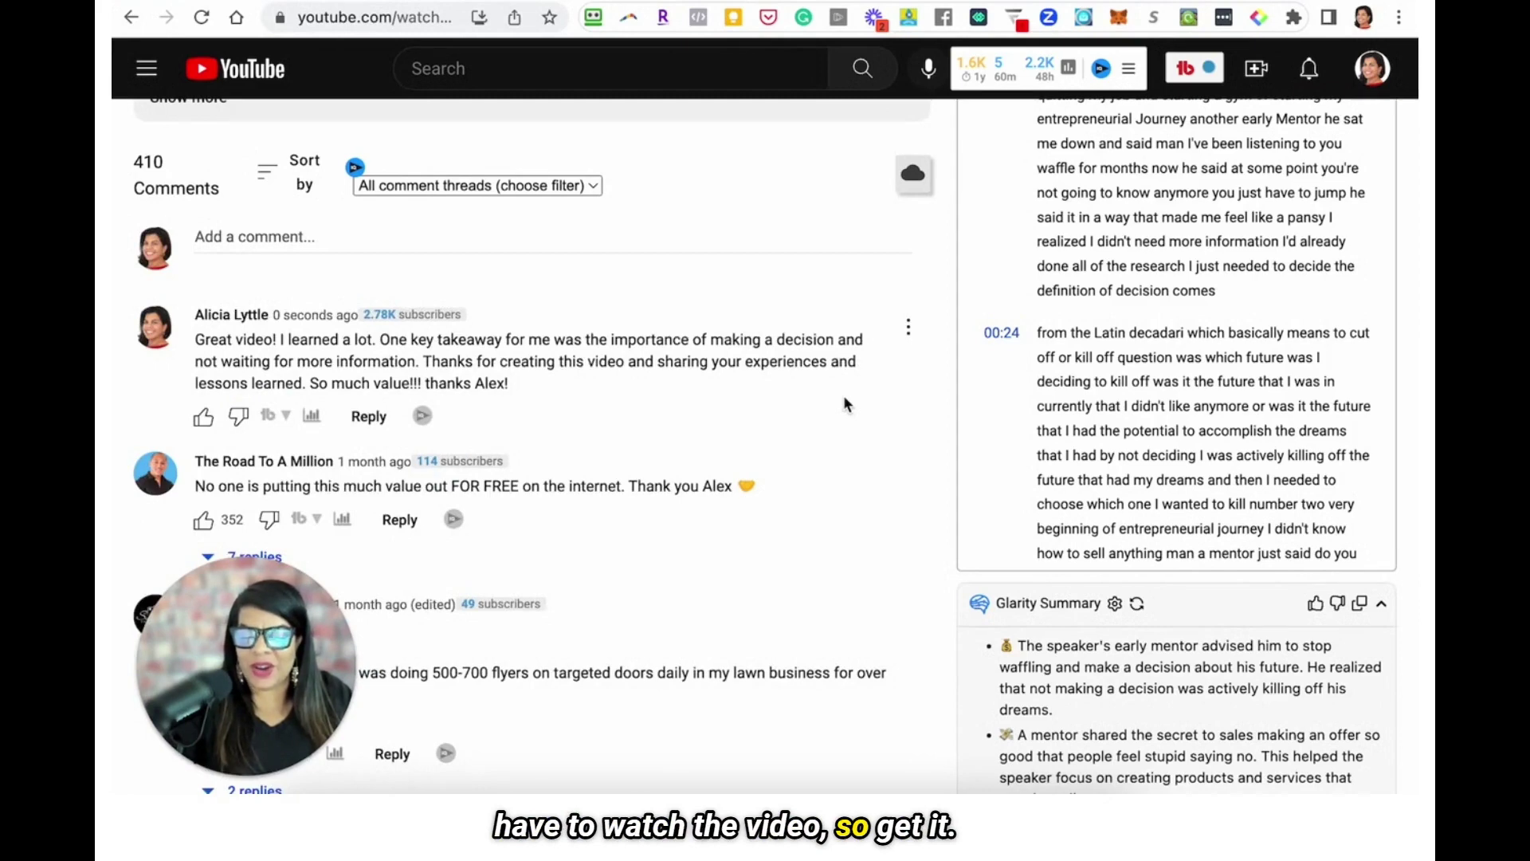
scroll(843, 404, down, 3)
scroll(843, 404, up, 1)
scroll(845, 402, up, 10)
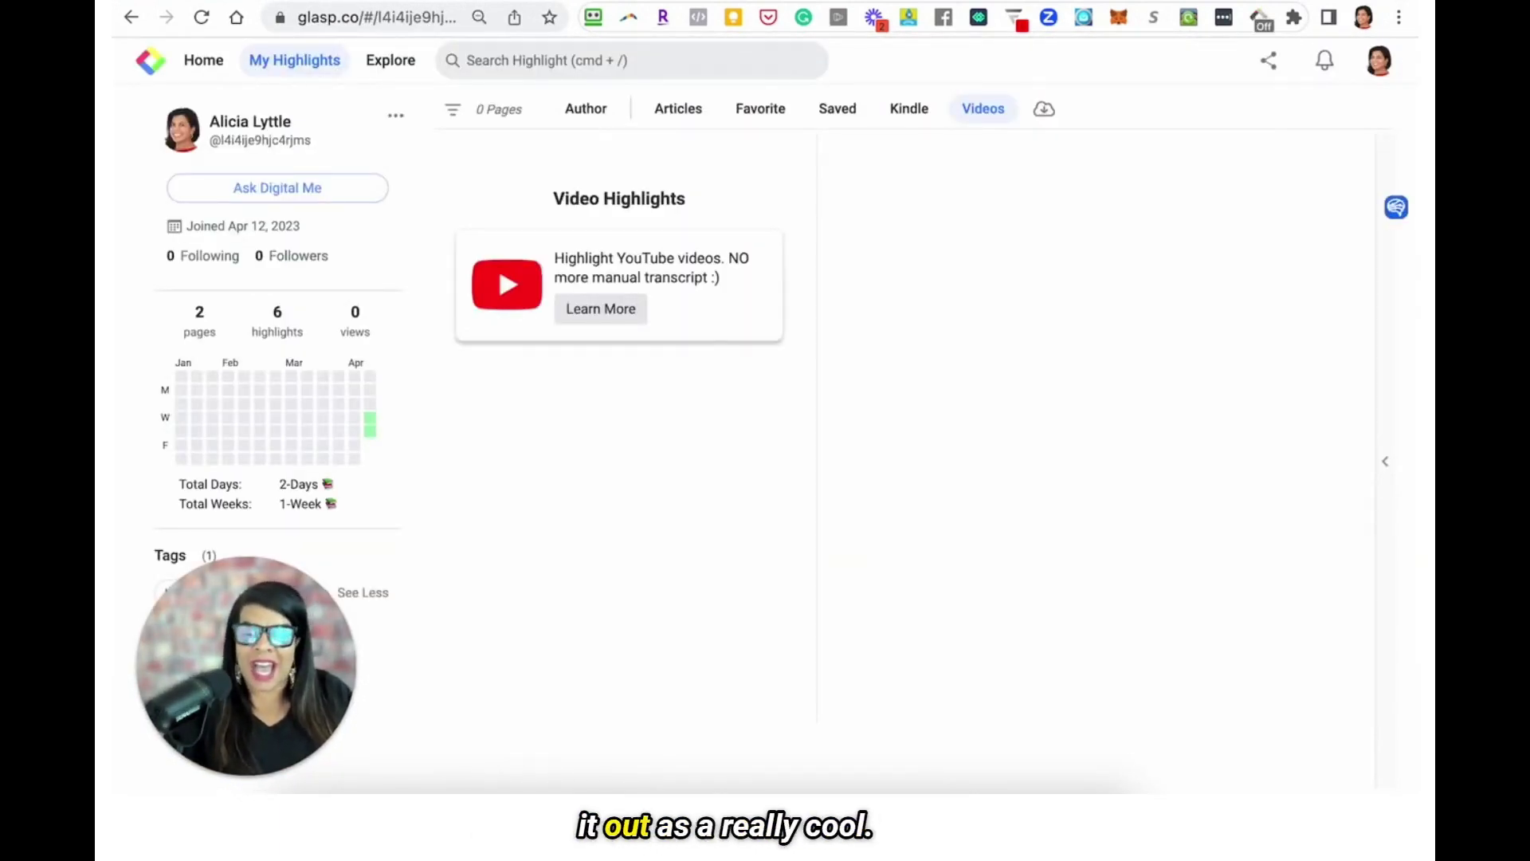
- Show the Apr 12, 2023 calendar highlights, view the automation article, then open Ask Digital Me
drag(359, 19, 301, 21)
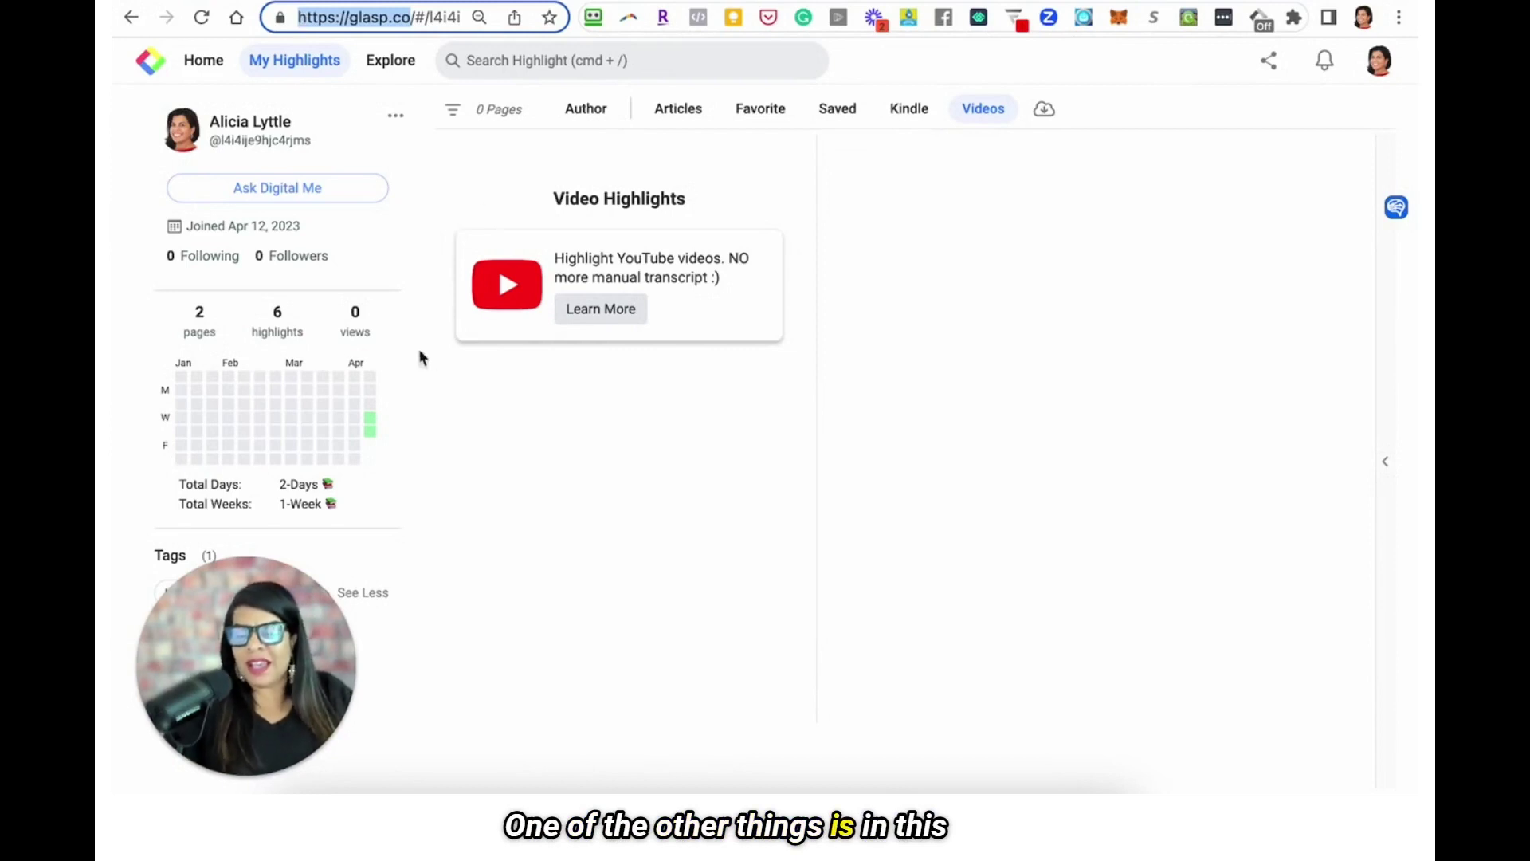
scroll(296, 332, up, 5)
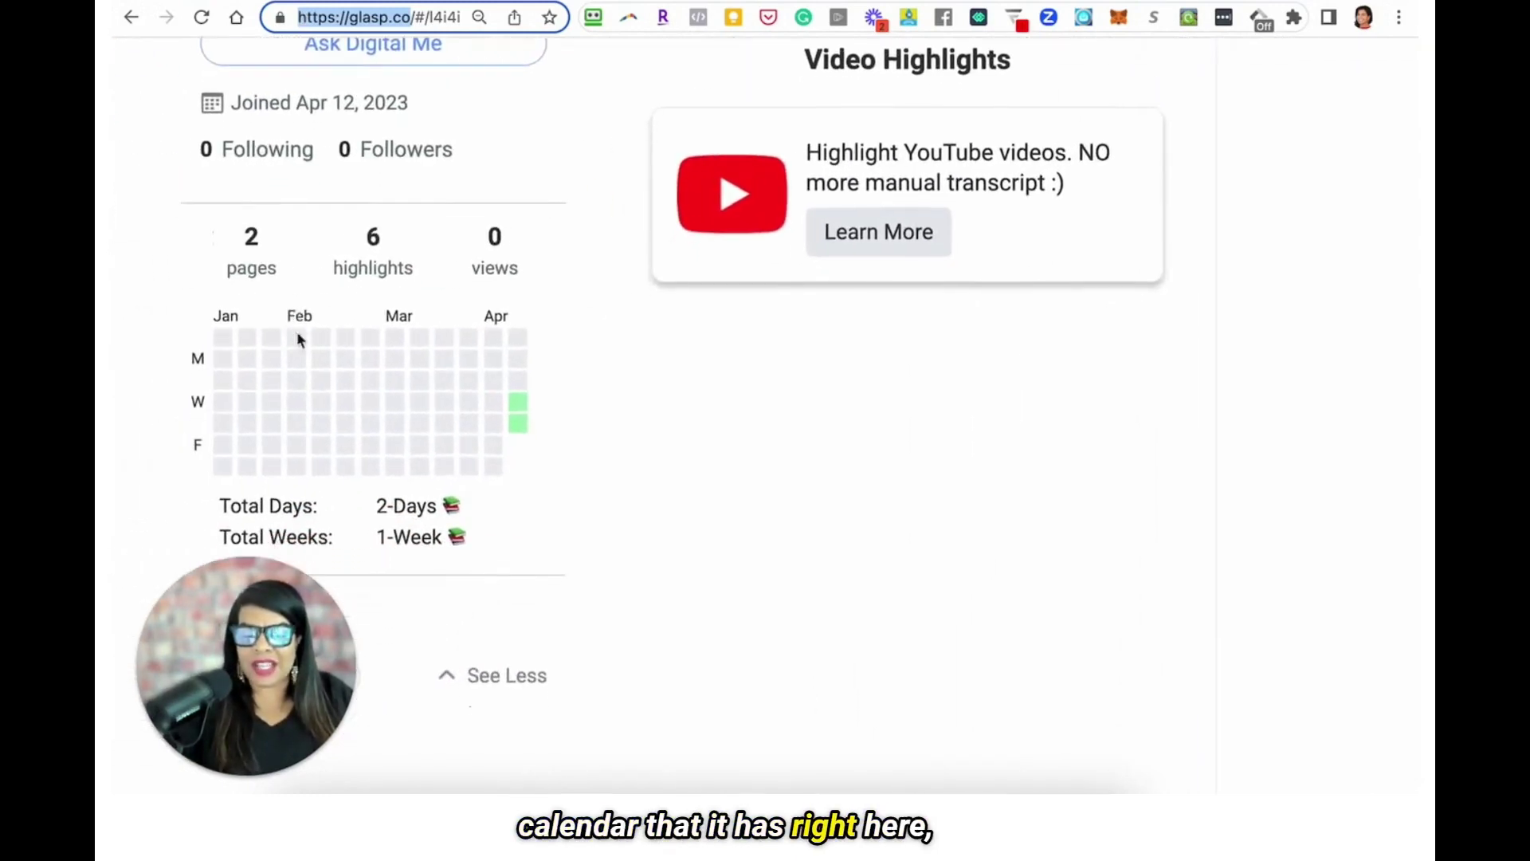
scroll(297, 341, up, 3)
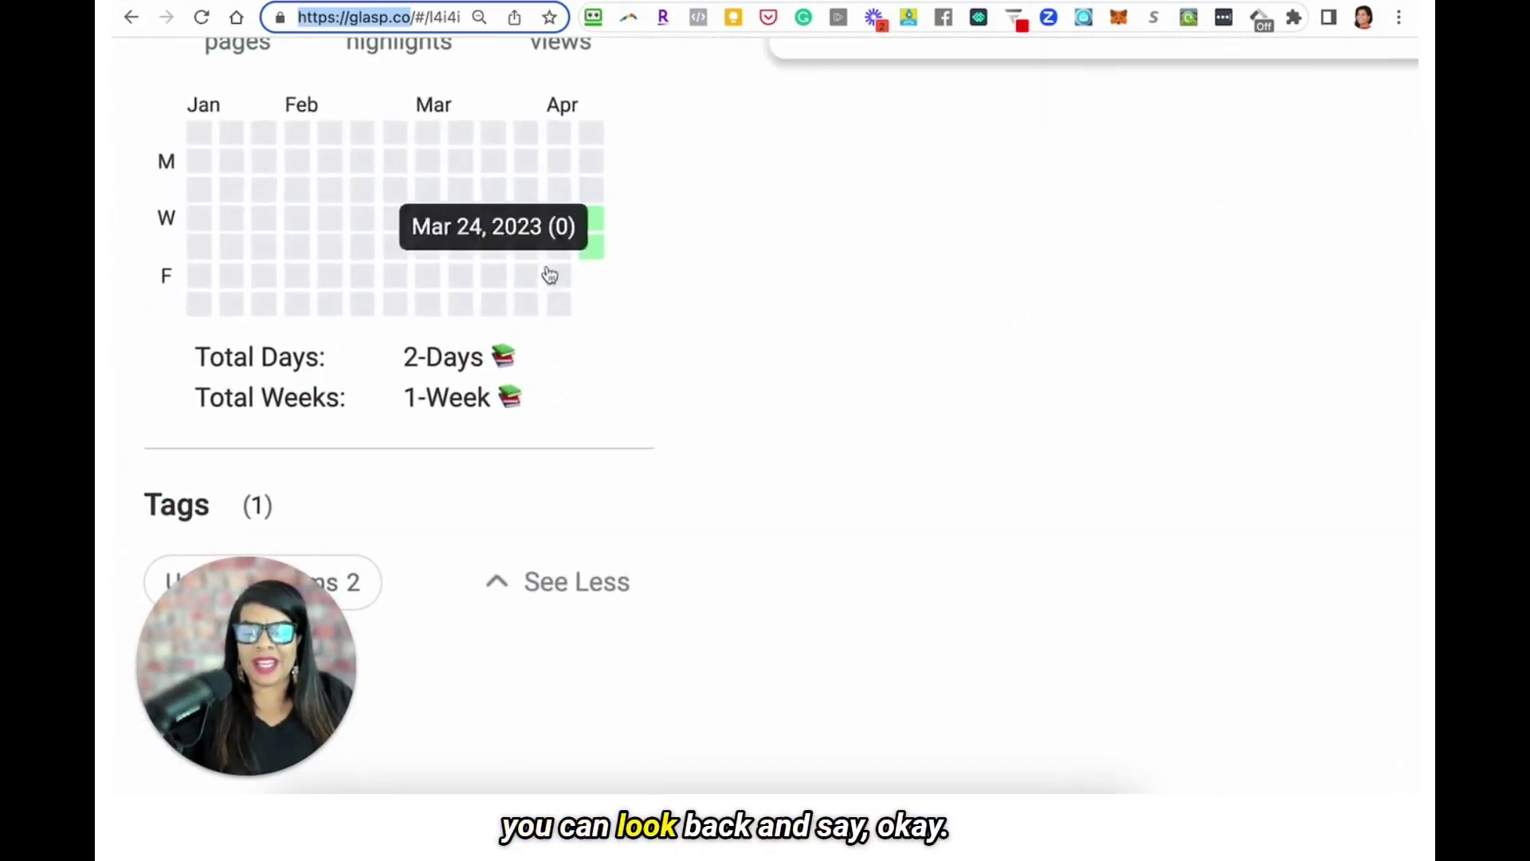
click(596, 228)
key(super+0)
click(625, 285)
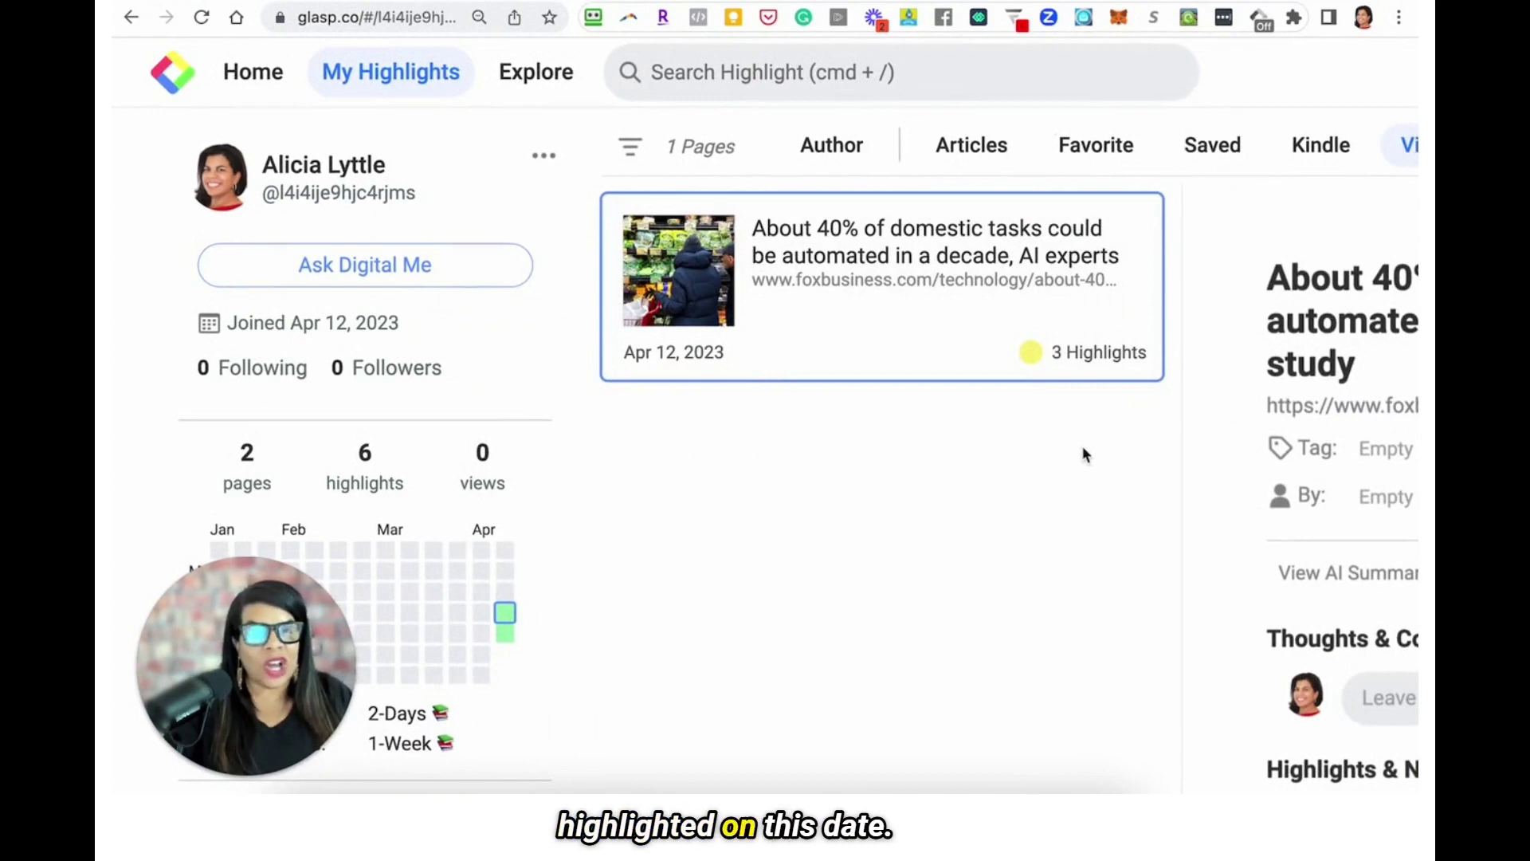
click(443, 268)
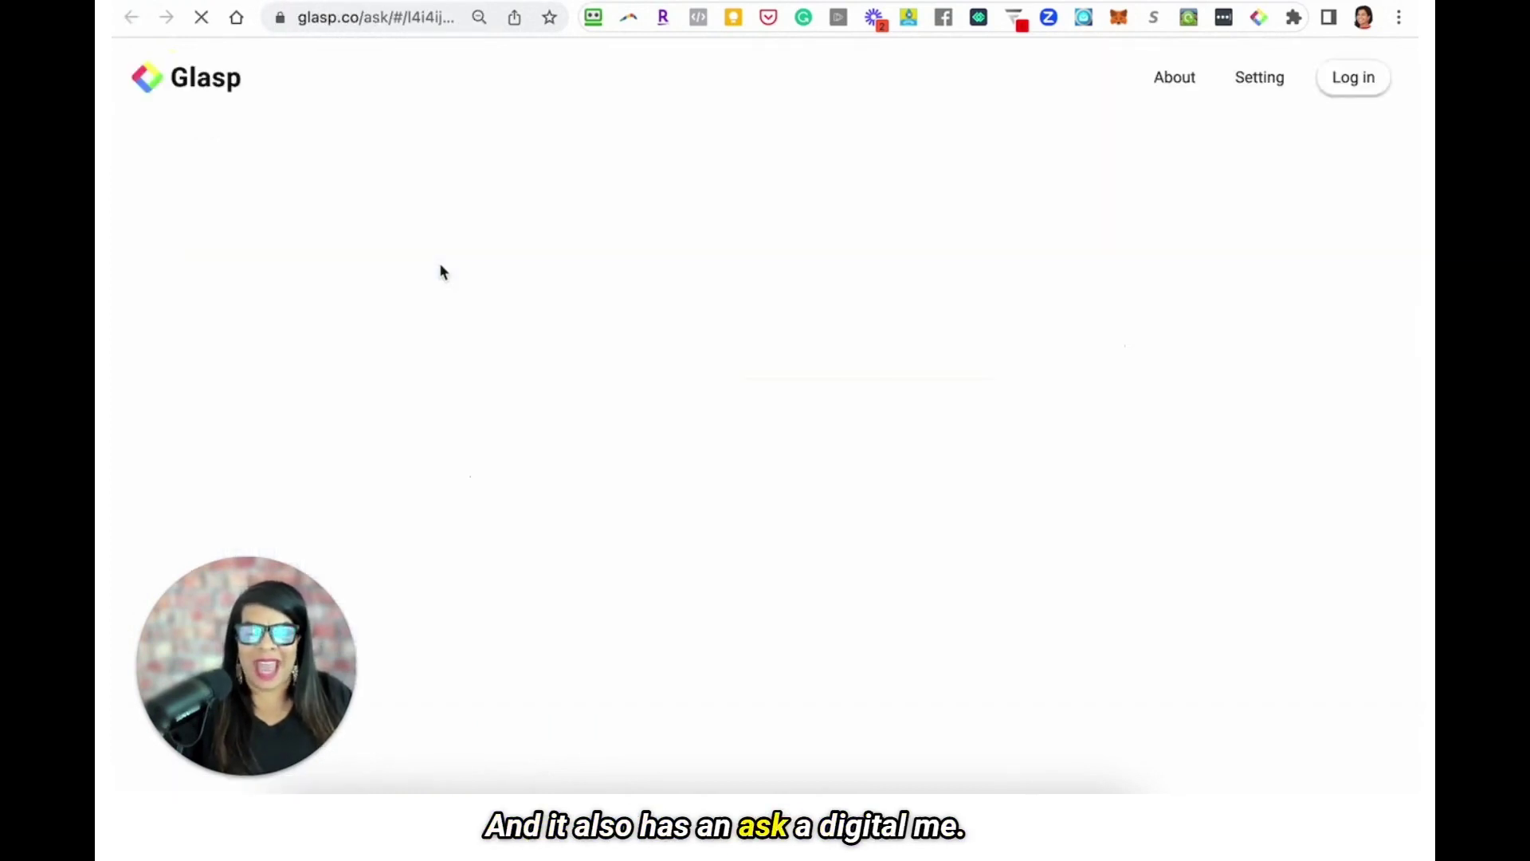